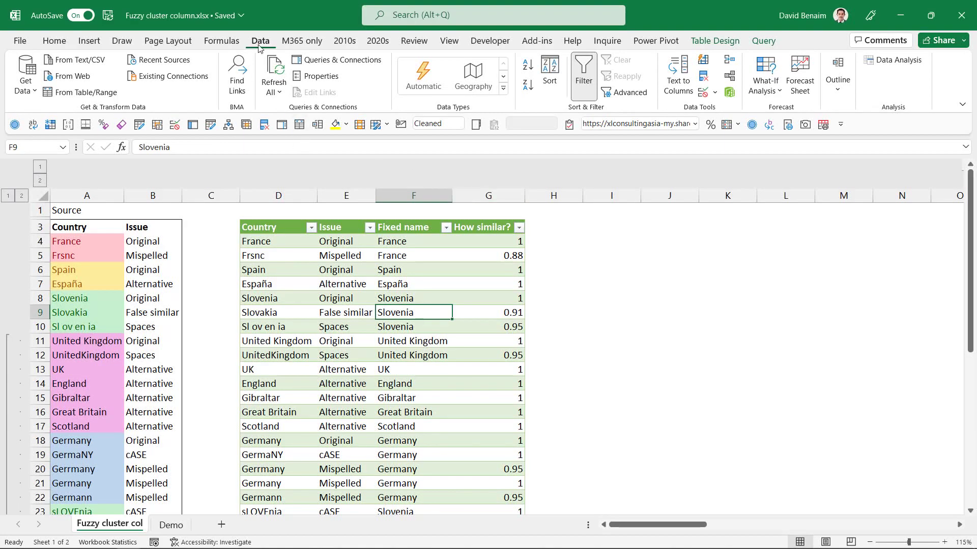
In Excel, open the Dataflows navigator via Get Data > From Power Platform > From Dataflows
click(22, 90)
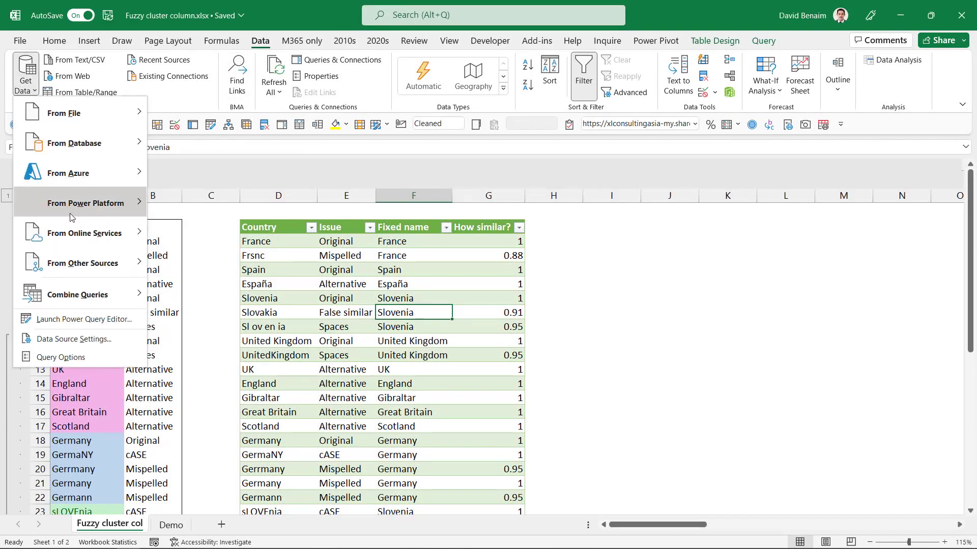
mouse_move(68, 205)
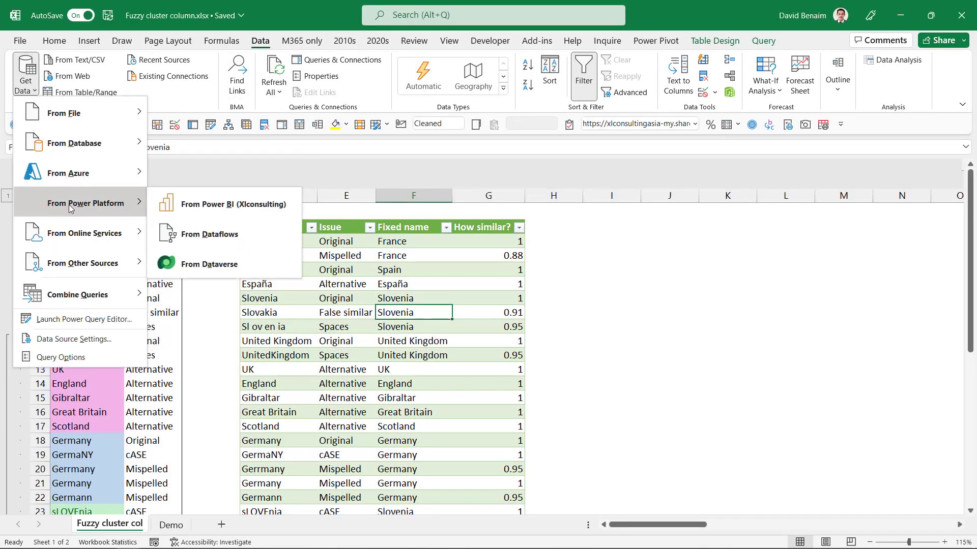
click(238, 235)
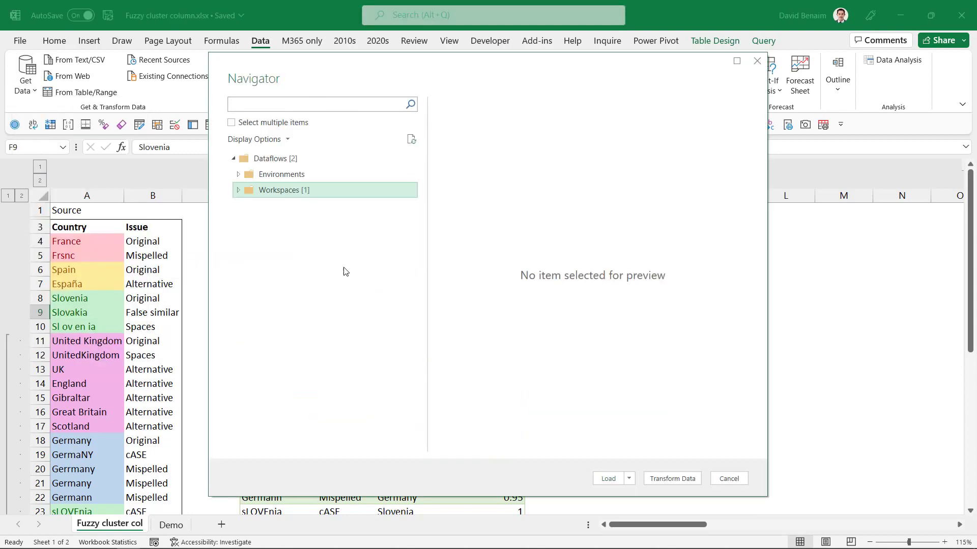
Preview the GeocodeKH table under Workspaces, open it in Power Query Editor, then discard it
click(239, 190)
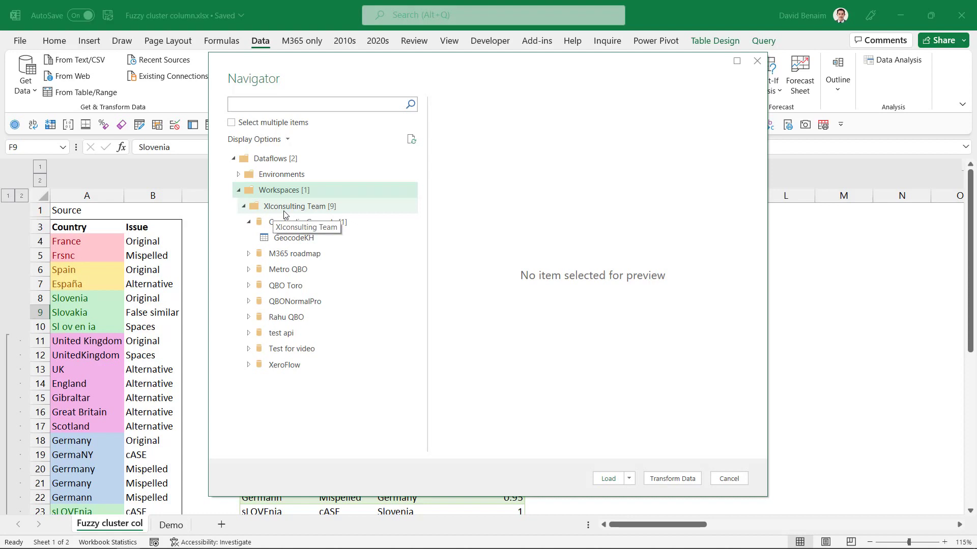
click(289, 239)
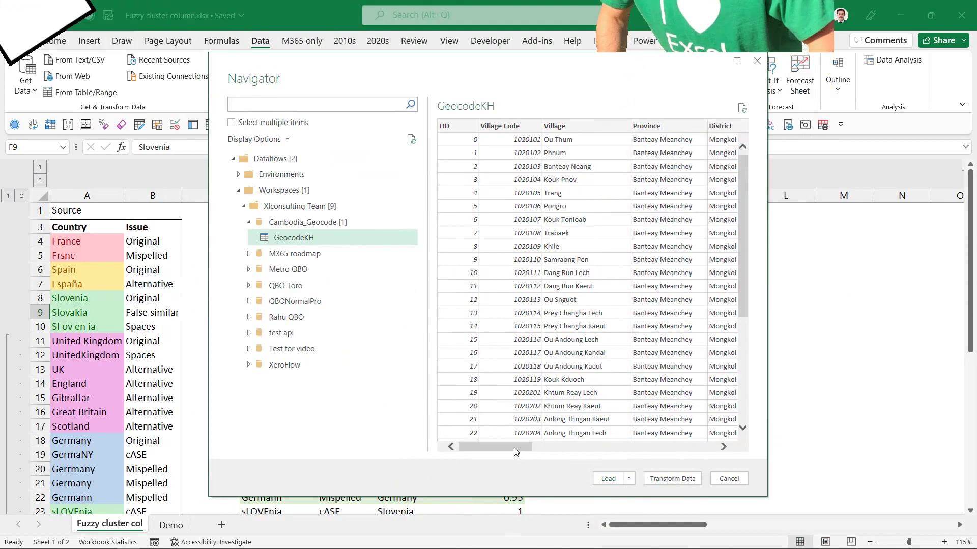
drag(514, 447, 716, 267)
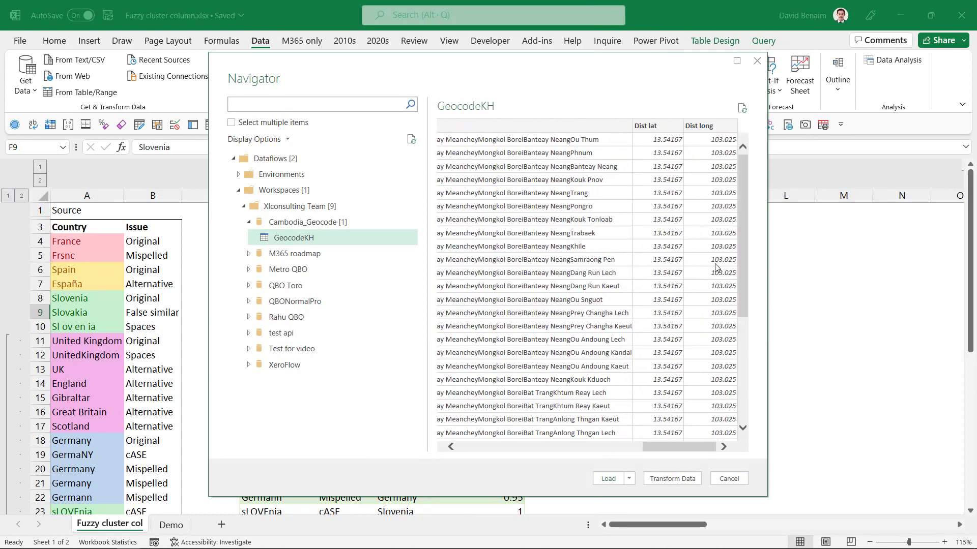
click(688, 481)
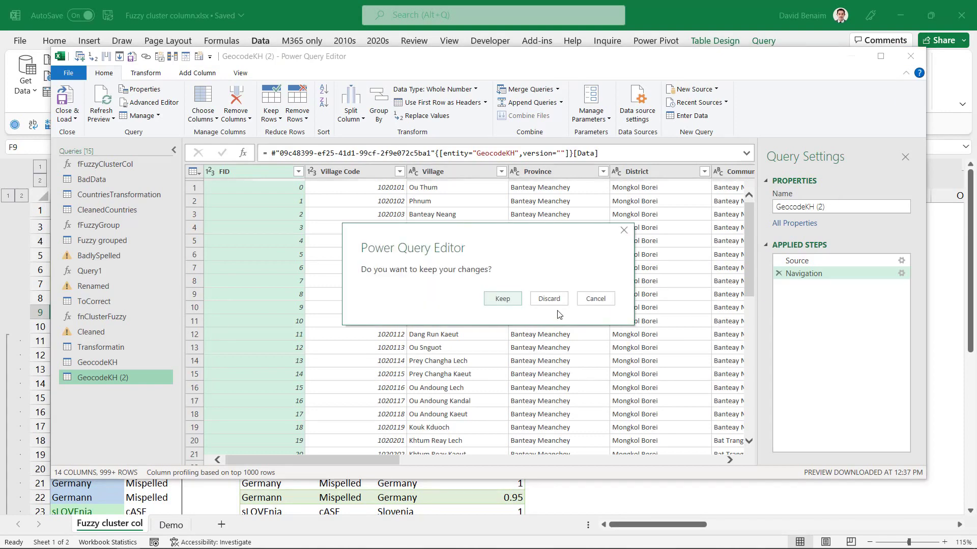
click(556, 303)
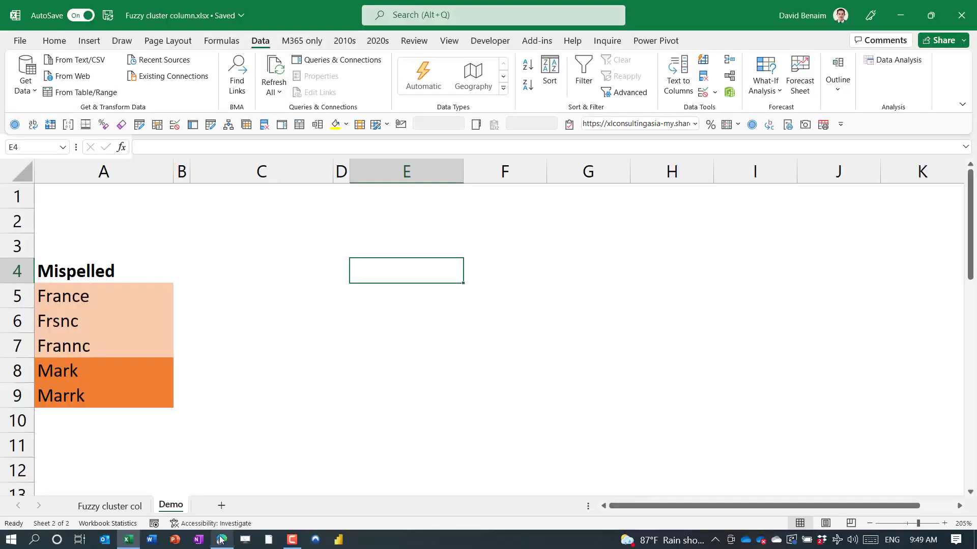
Switch from Excel to the Power BI home page in Edge
key(alt+Tab)
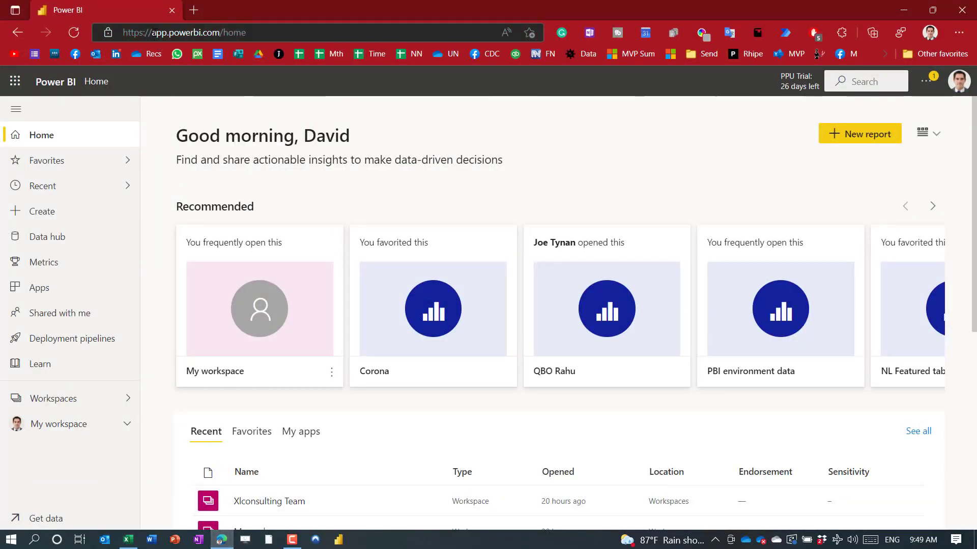
Open the Xlconsulting Team workspace and start a new dataflow from Get data
drag(154, 33, 249, 34)
click(640, 153)
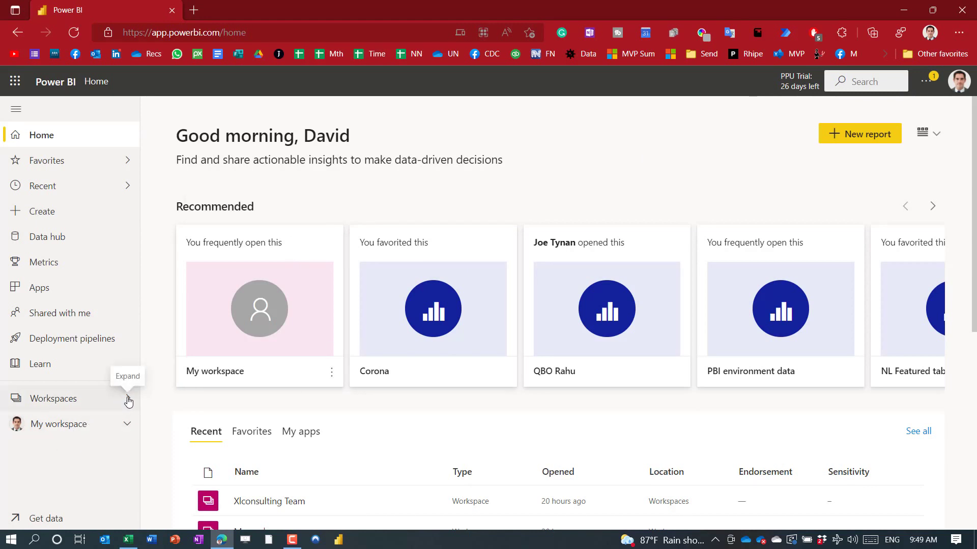
click(128, 400)
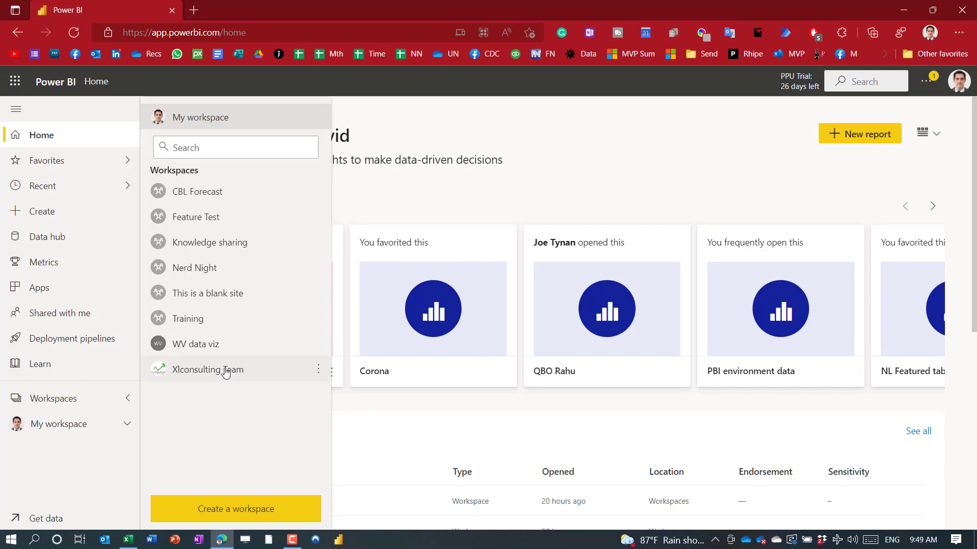
click(219, 366)
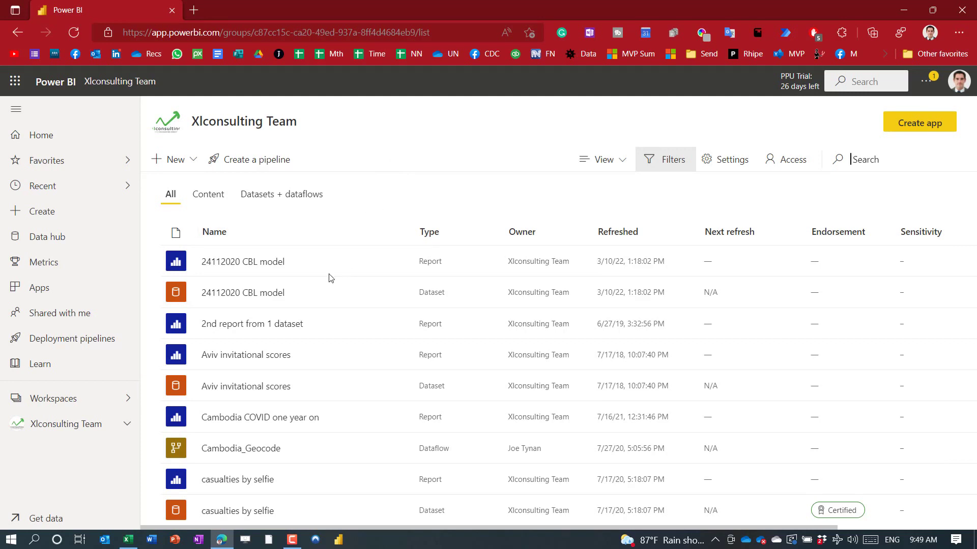
click(44, 518)
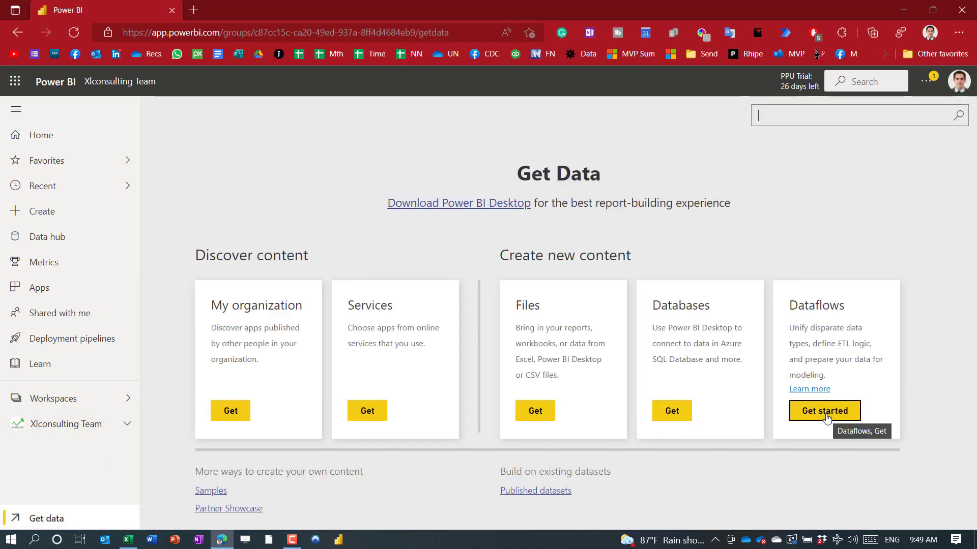
click(826, 417)
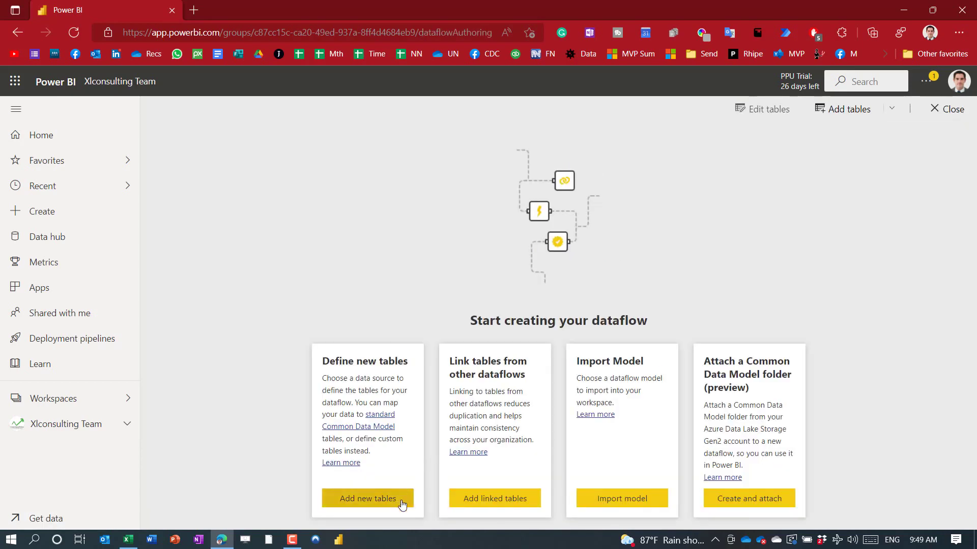
Connect to Fuzzy cluster column.xlsx on OneDrive and tick the Demo and Fuzzy cluster col tables
click(402, 503)
scroll(397, 282, down, 10)
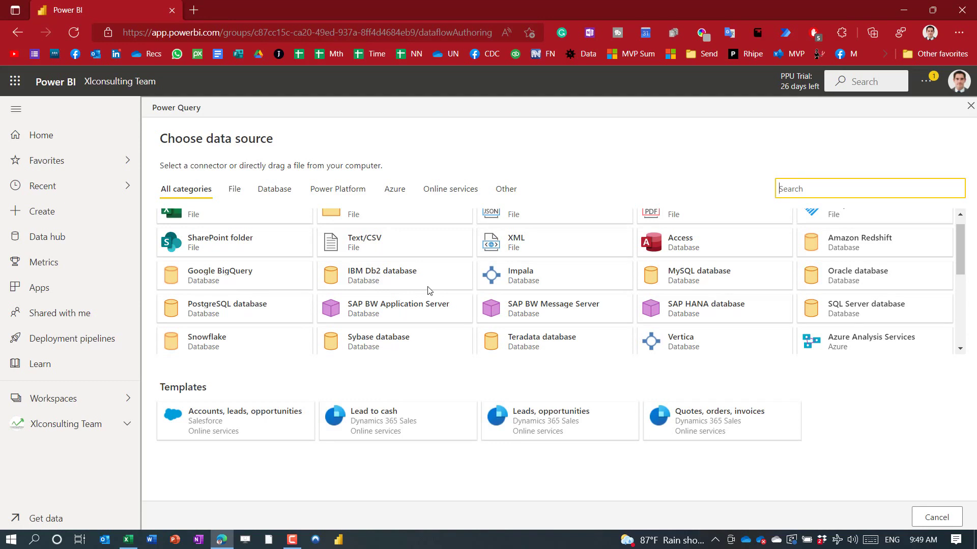
scroll(428, 290, up, 1)
click(257, 229)
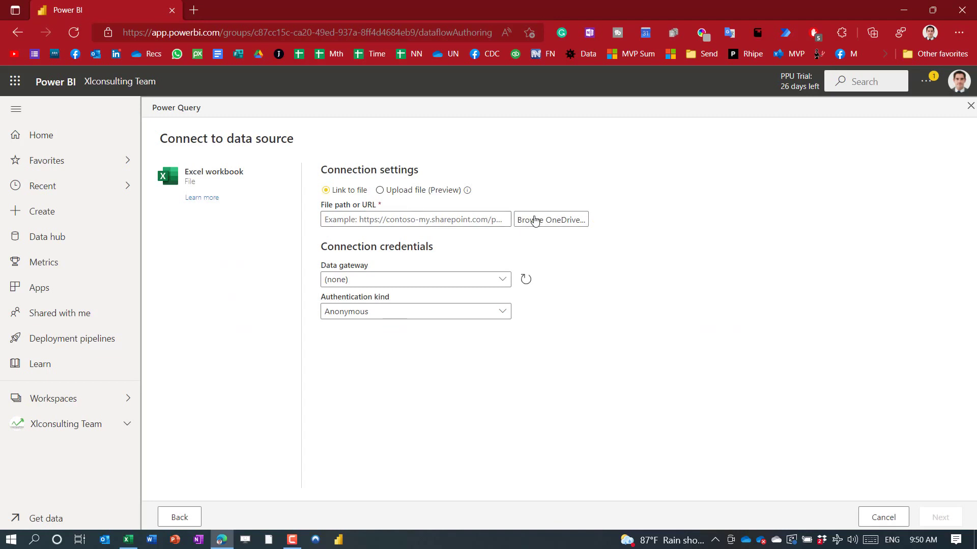
click(535, 220)
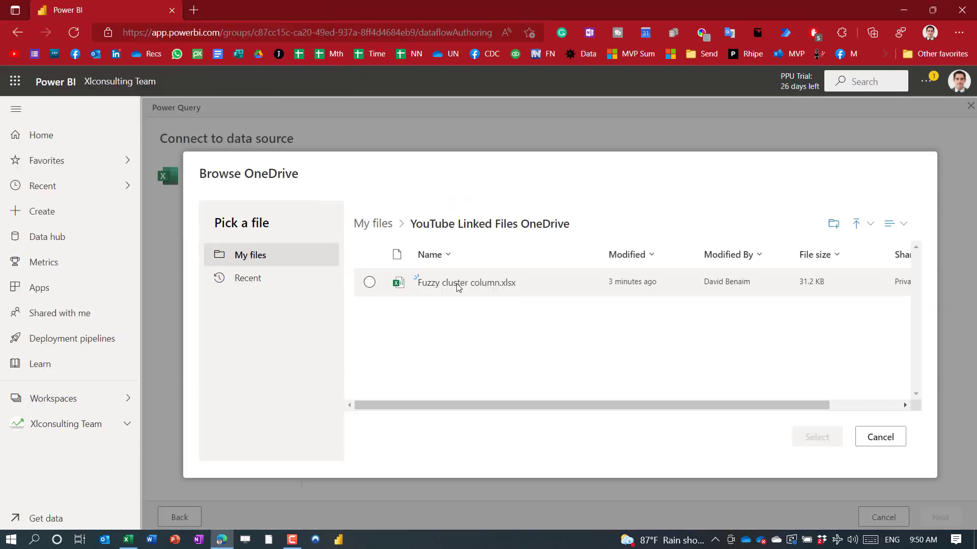
click(458, 285)
click(800, 436)
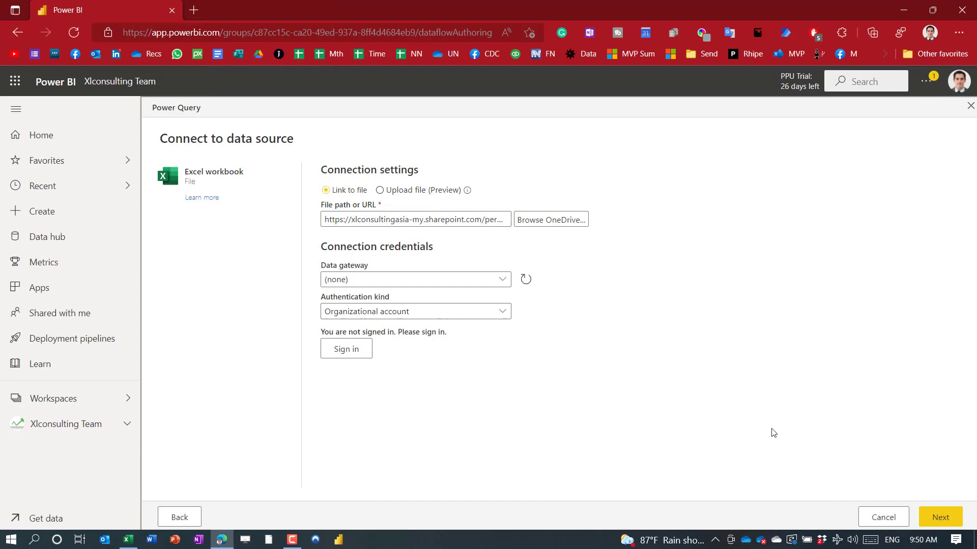
click(948, 514)
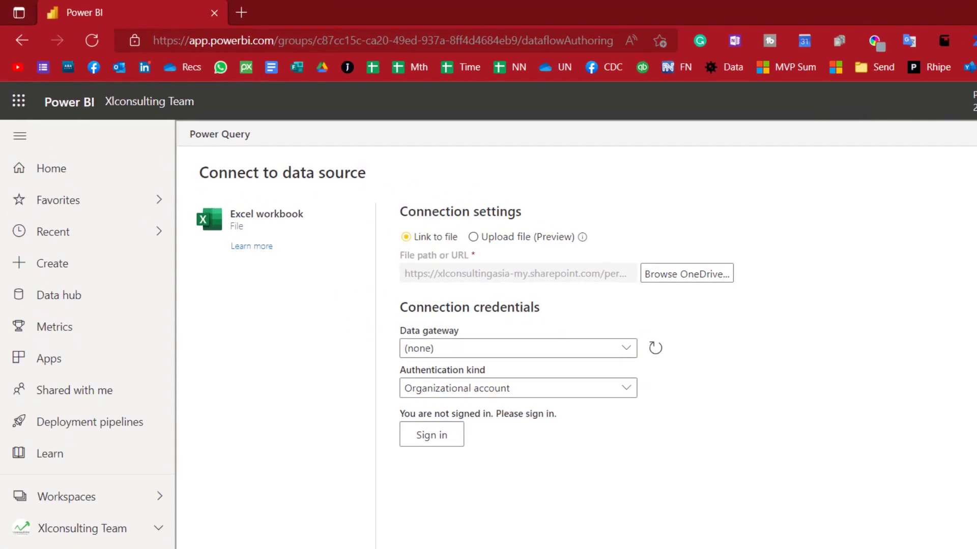
click(176, 285)
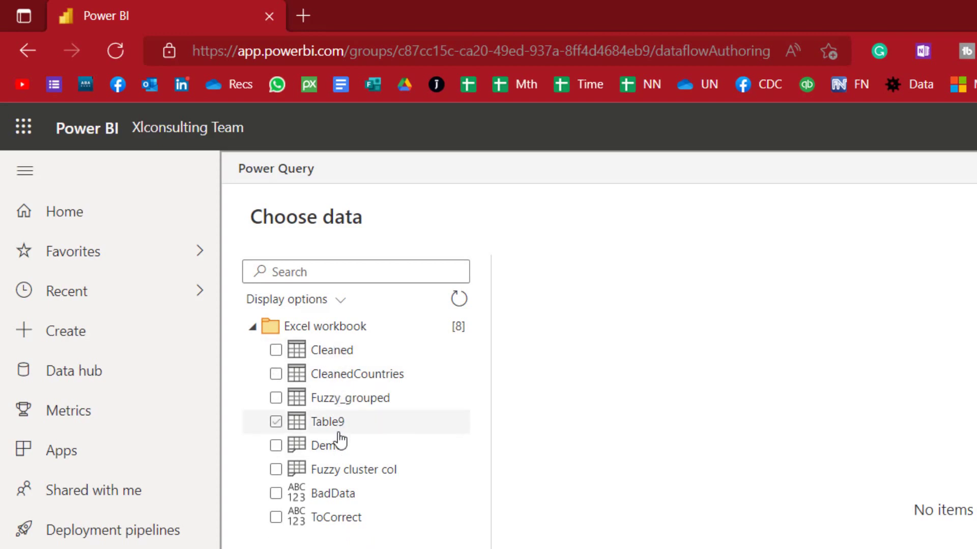
click(353, 470)
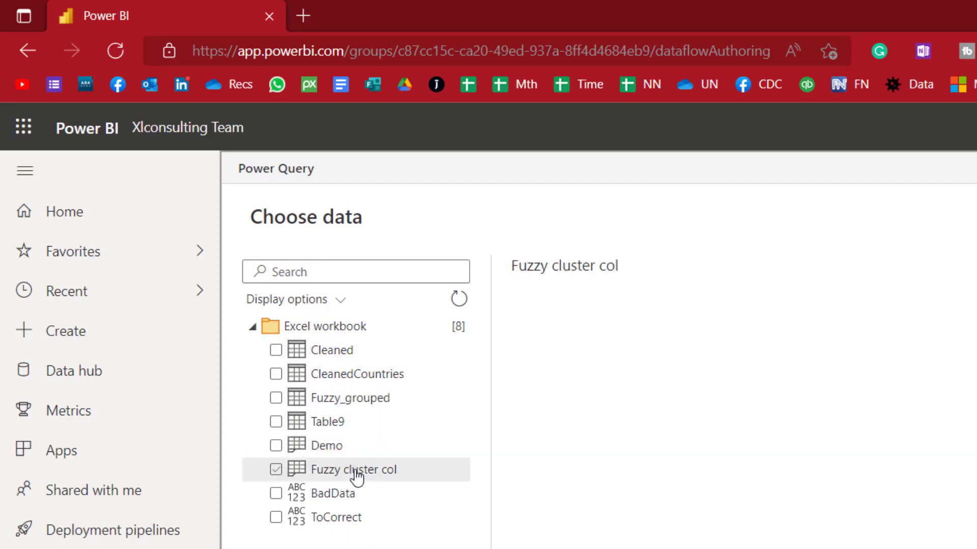
Tick the Cleaned table to finish loading, then browse the Transform and Add column ribbons
click(322, 350)
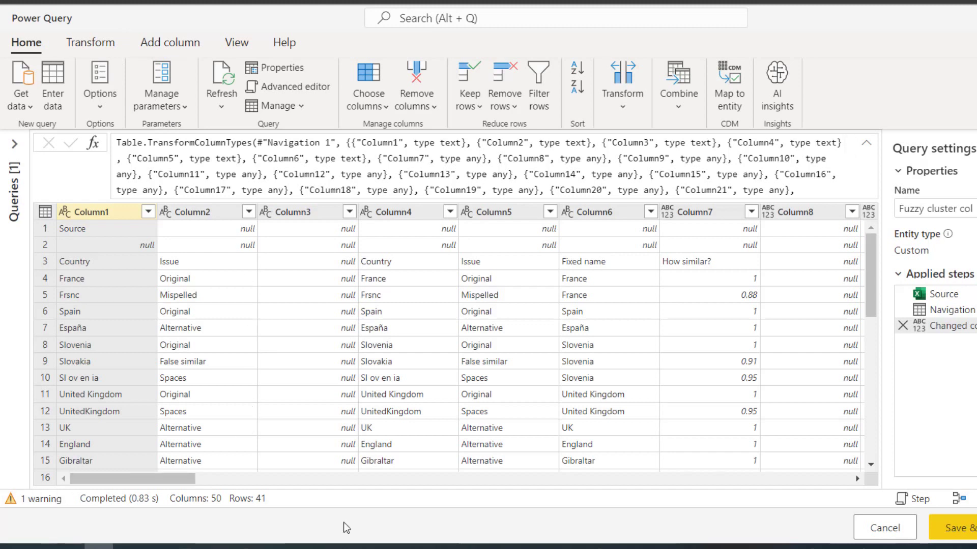
click(94, 43)
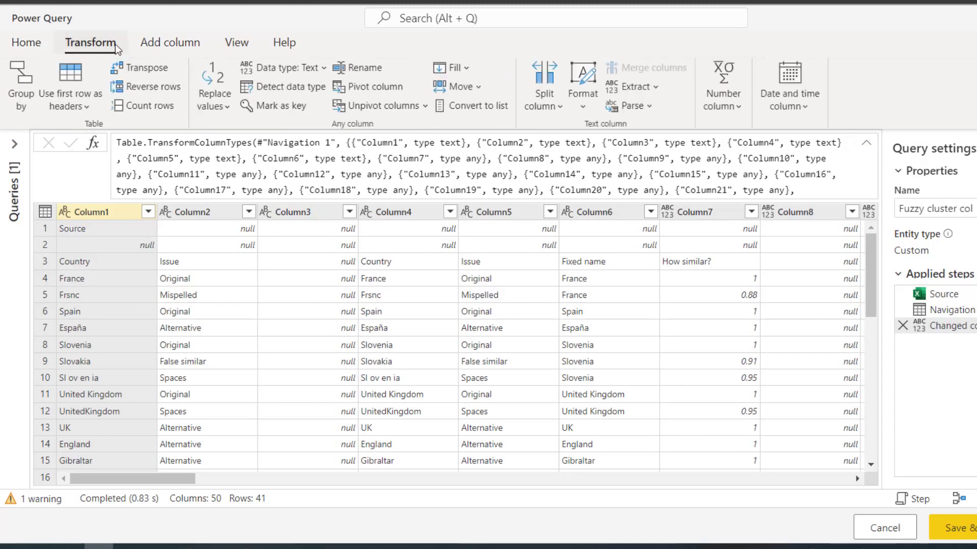
click(157, 44)
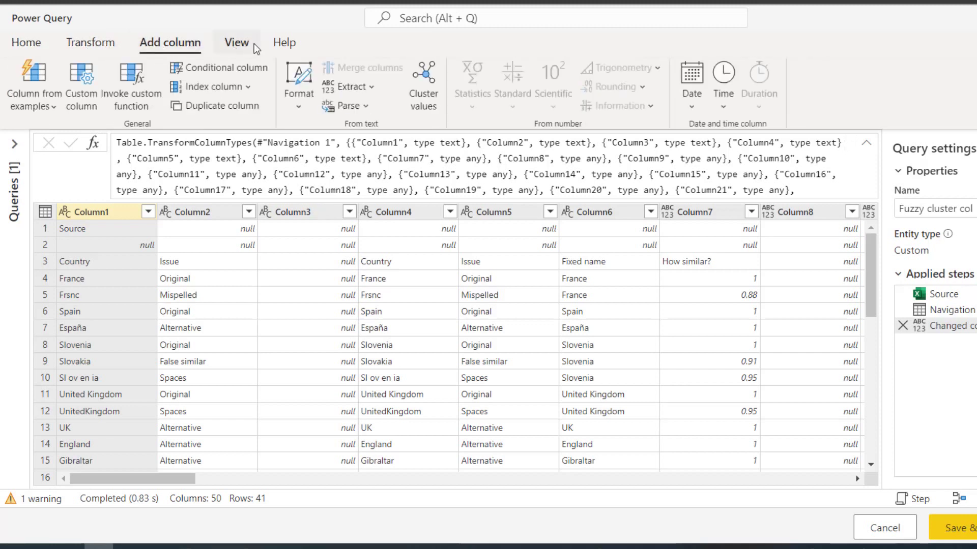
click(92, 44)
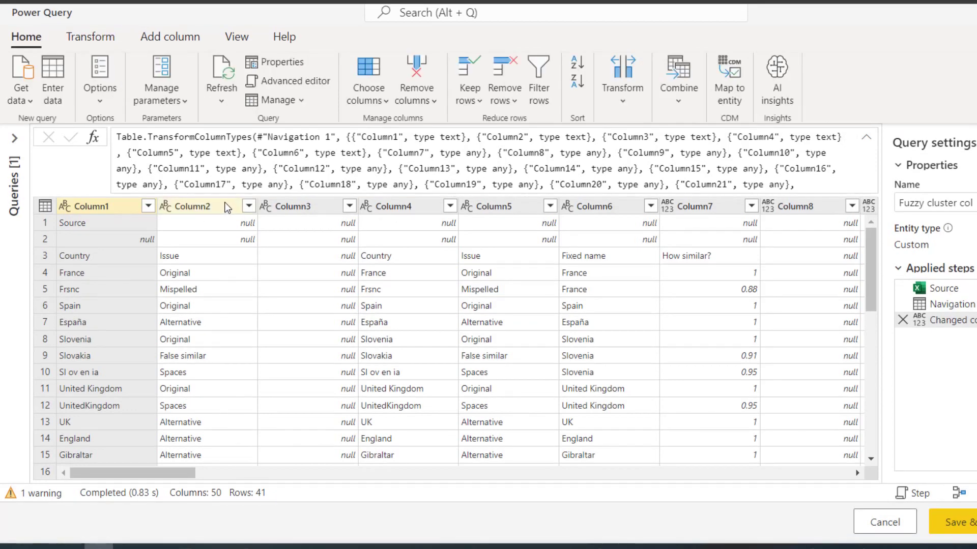
Keep only Column1 and Column2, and filter out rows where Column2 is empty
ctrl+click(217, 207)
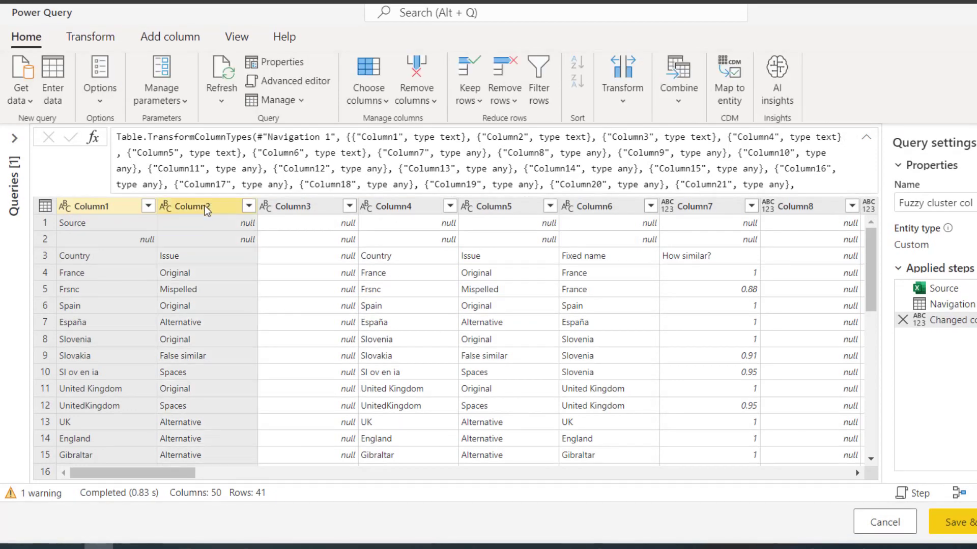
right_click(206, 209)
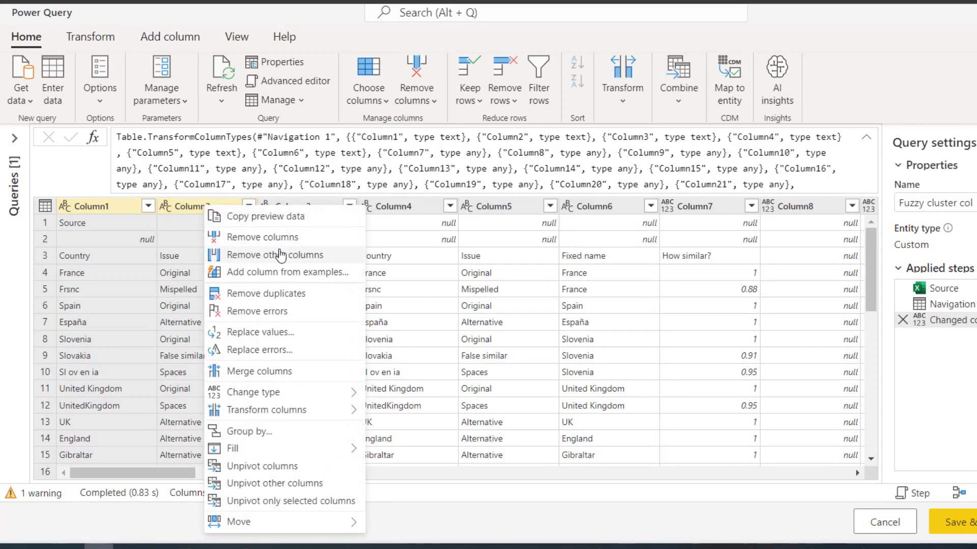
click(280, 256)
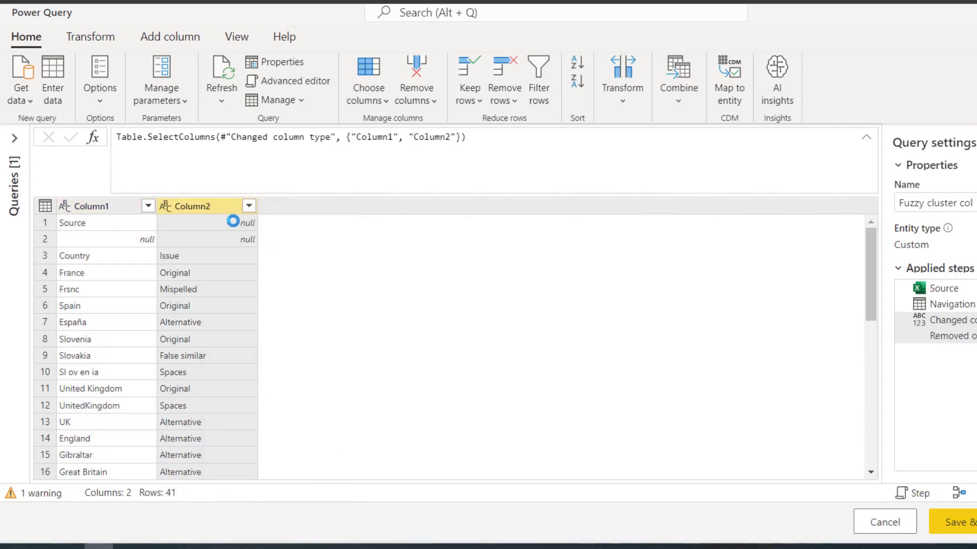
click(249, 206)
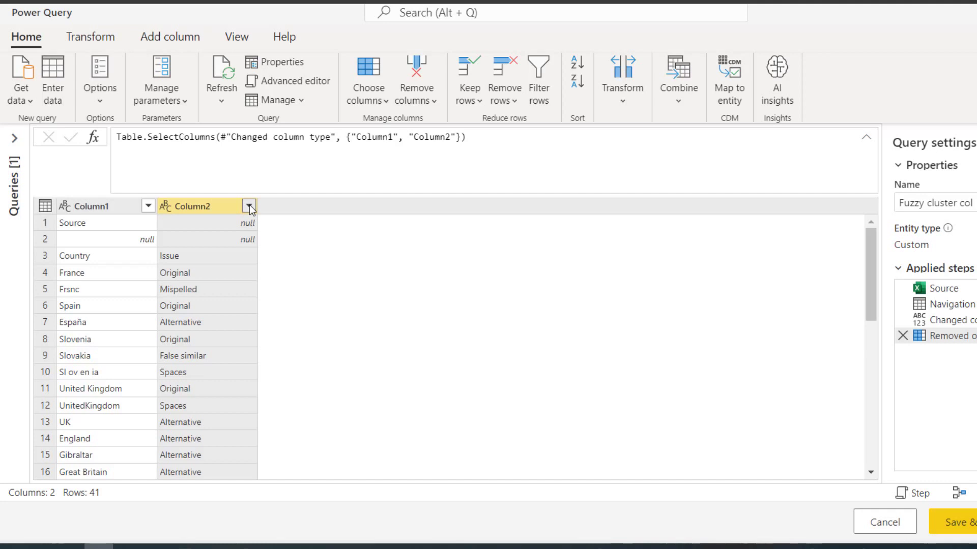
click(331, 264)
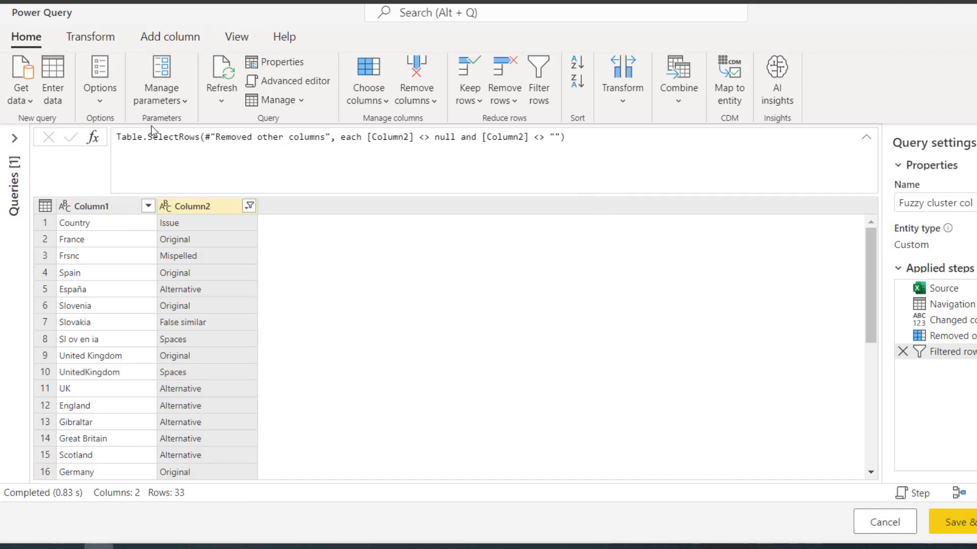
Promote the first row to headers, check values like Frsnc and España, and select Country
click(107, 44)
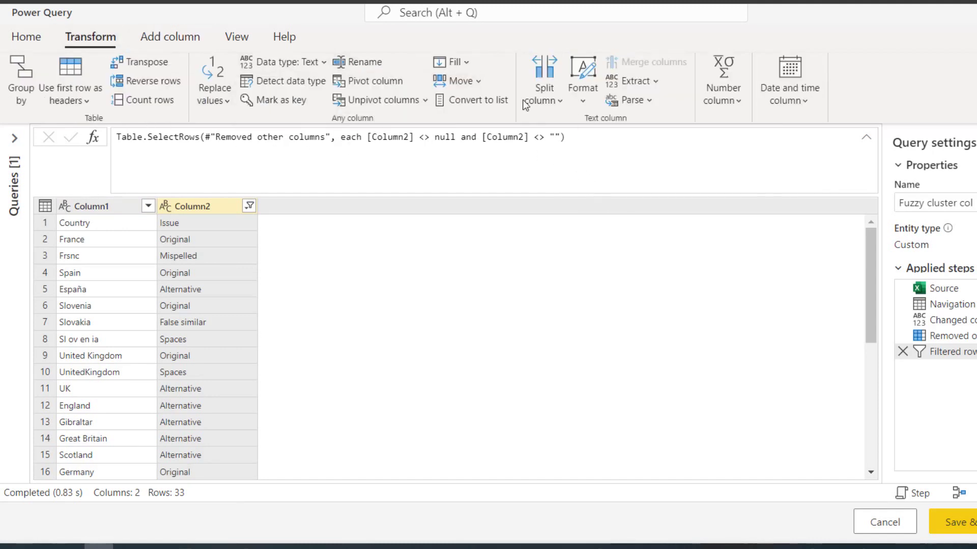
click(69, 73)
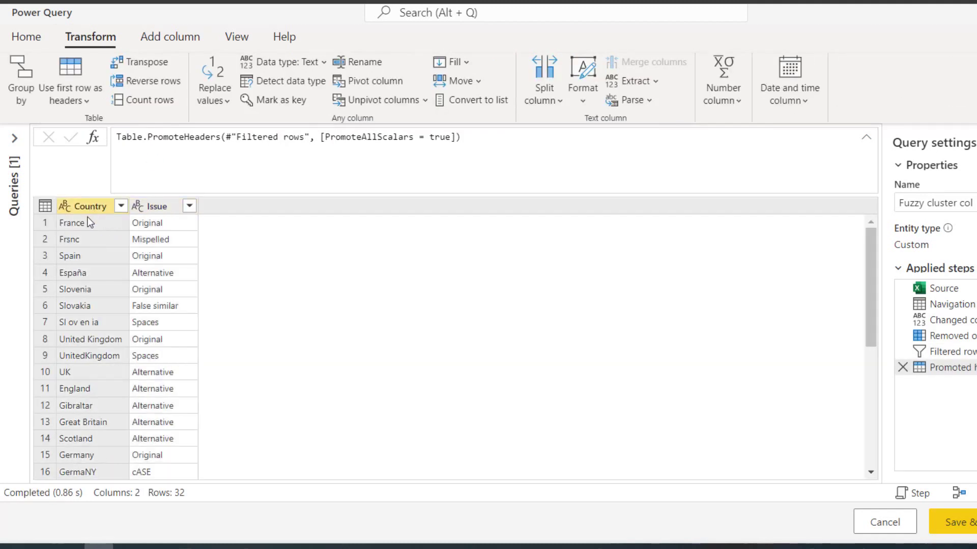
click(90, 239)
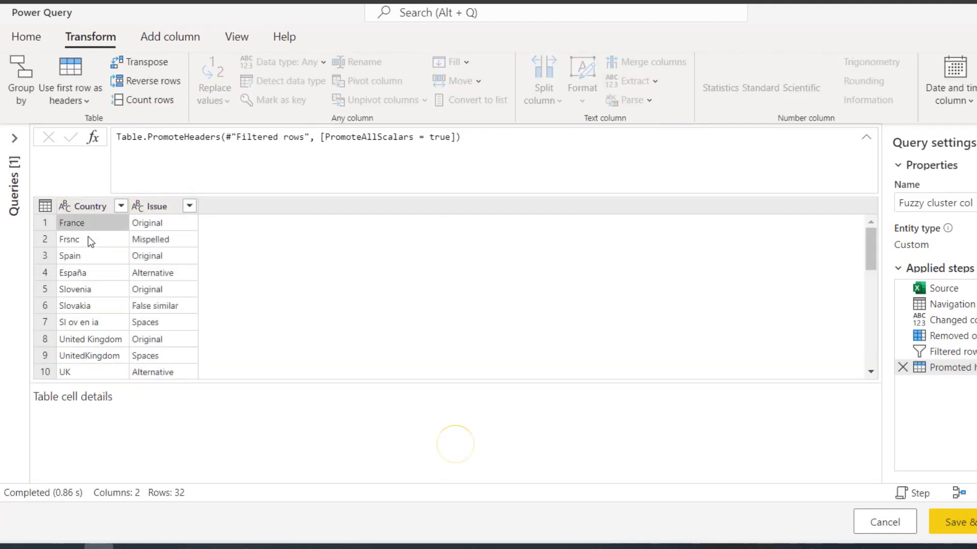
click(94, 273)
click(102, 290)
click(99, 210)
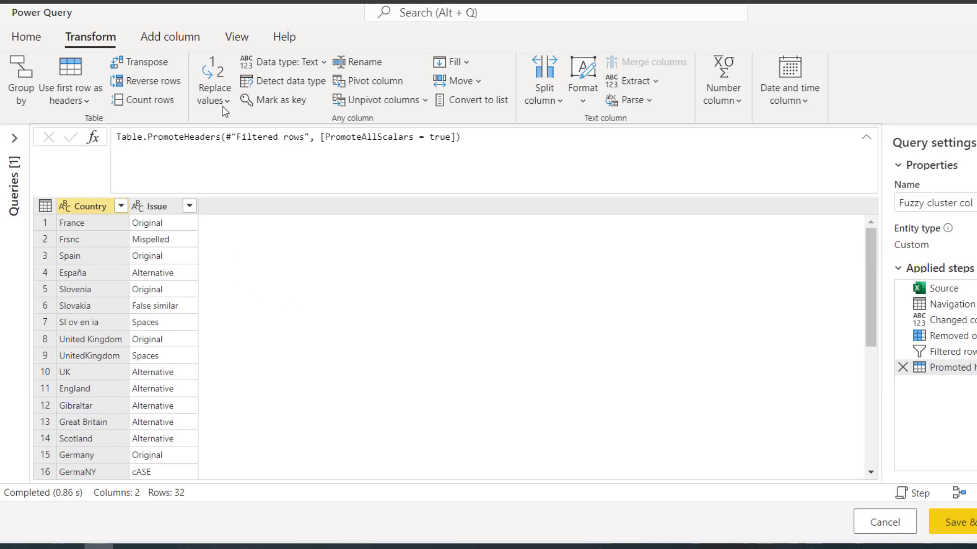
Cluster Country values into an 'Extra clustered' column at threshold 0.8, showing similarity scores
click(187, 39)
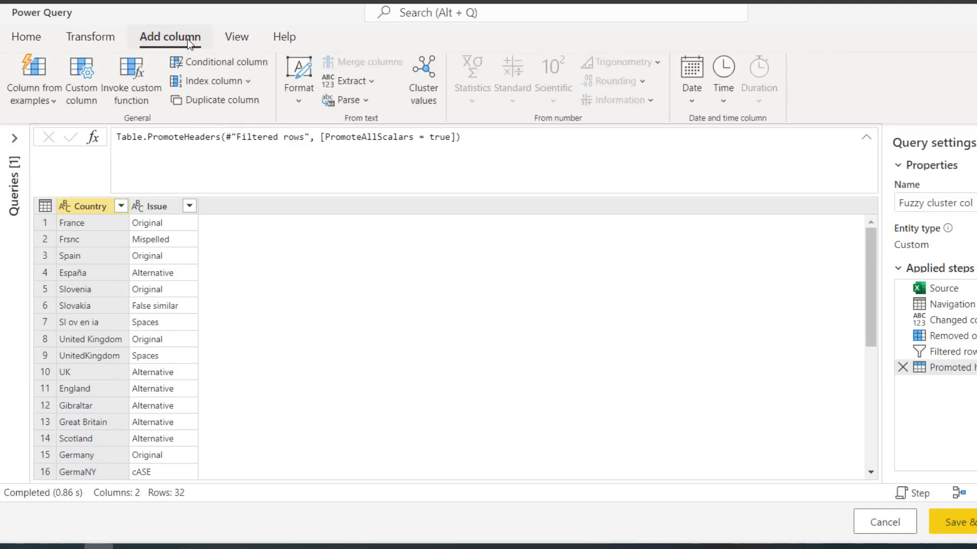
click(423, 97)
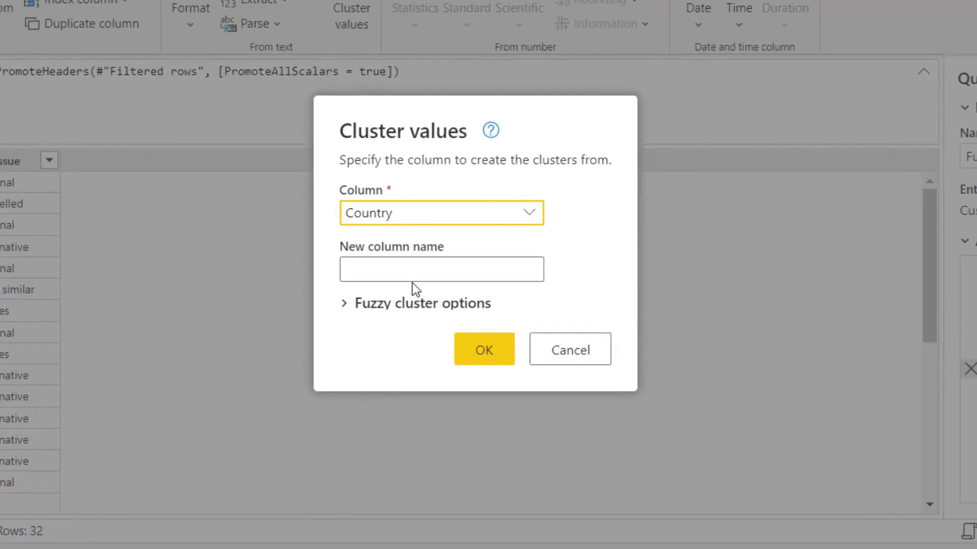
click(431, 269)
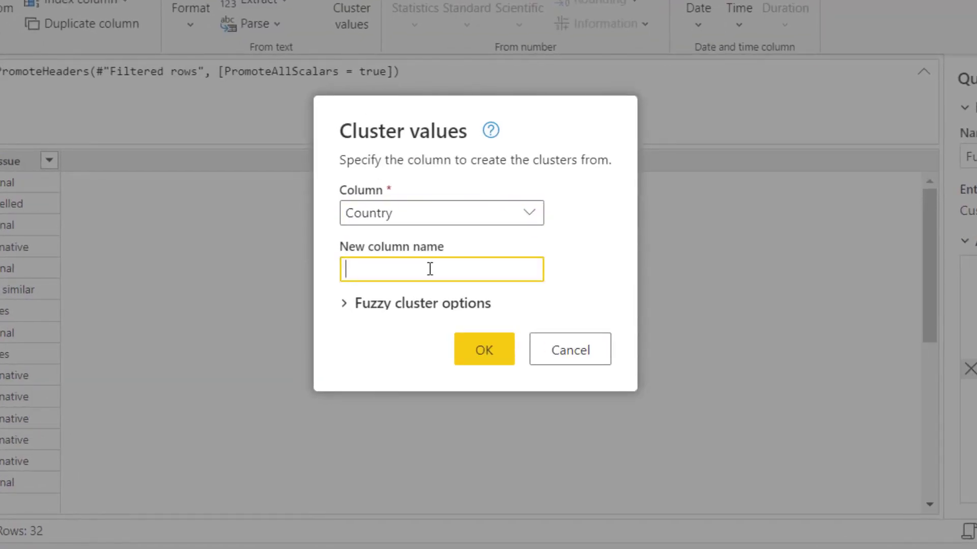
text(Extra clustered)
click(344, 309)
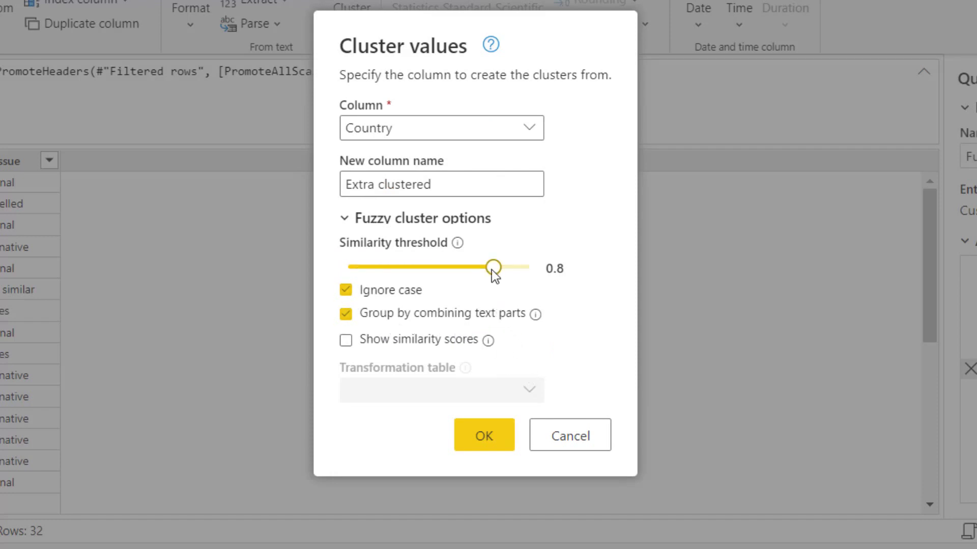
mouse_move(491, 269)
mouse_down()
mouse_move(454, 269)
mouse_move(493, 276)
mouse_up()
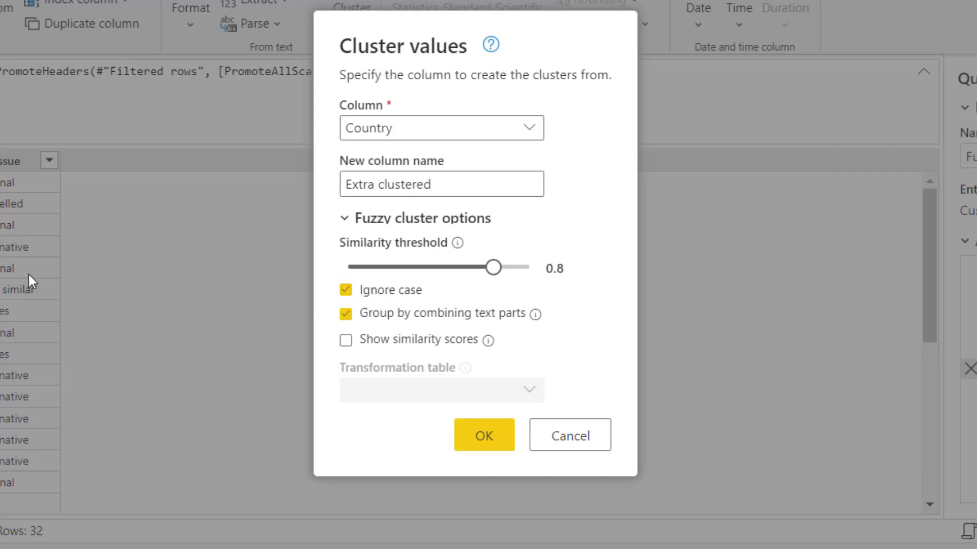
click(346, 342)
click(470, 435)
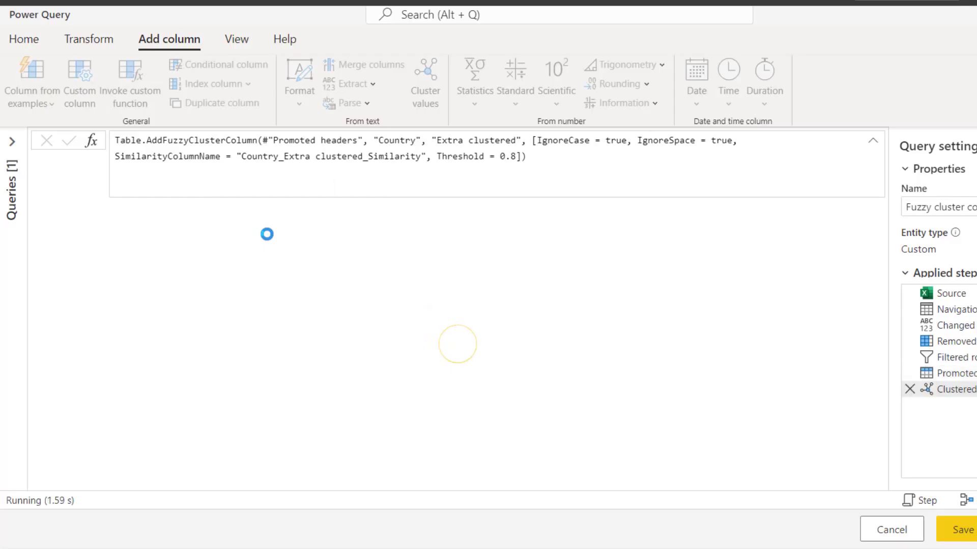
Review the cluster results, e.g. Slovakia mapped to Slovenia with 0.91 similarity
click(403, 231)
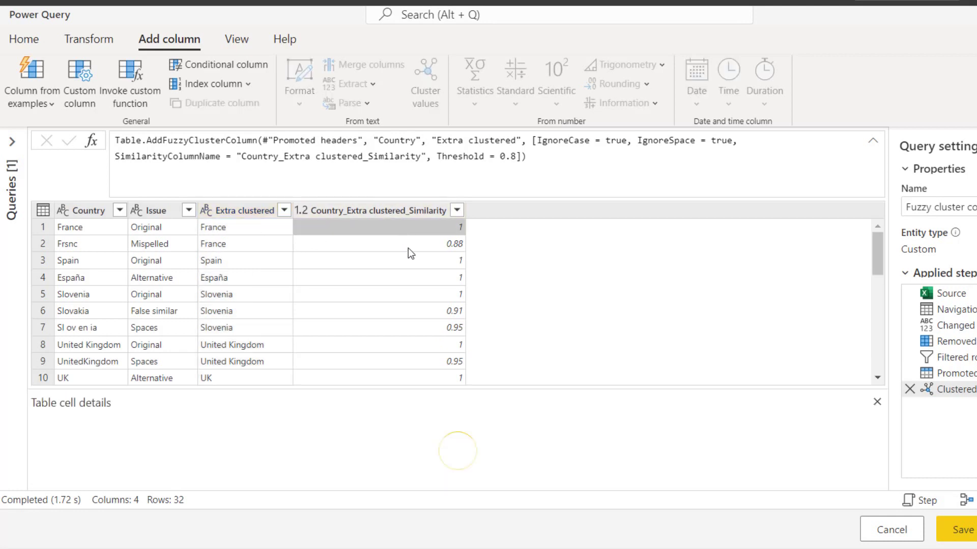
click(408, 249)
click(411, 290)
click(403, 324)
click(250, 210)
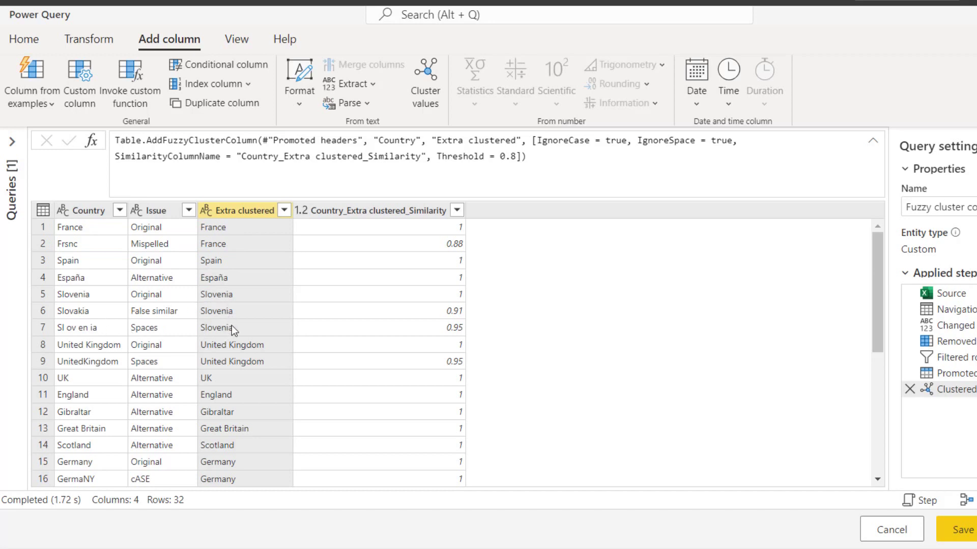
click(94, 313)
click(264, 312)
click(397, 312)
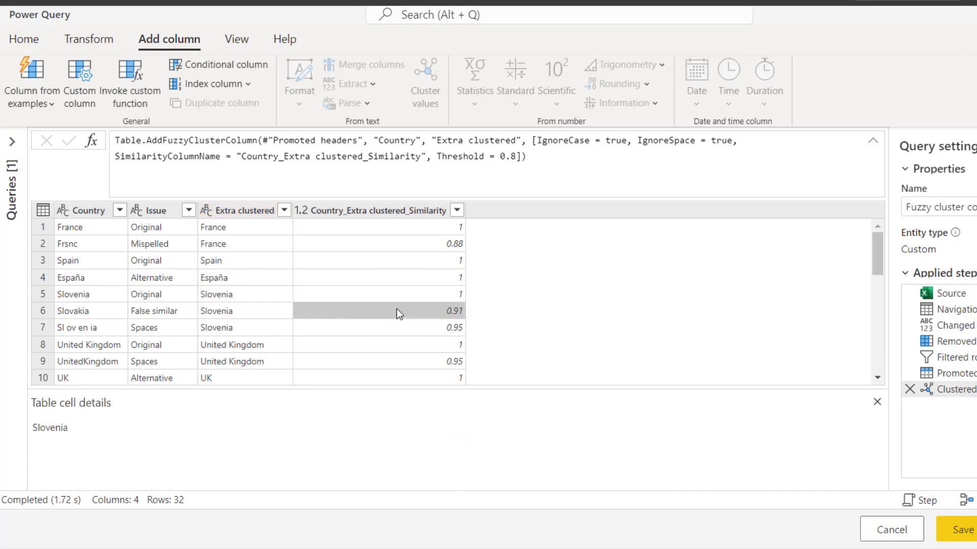
click(401, 213)
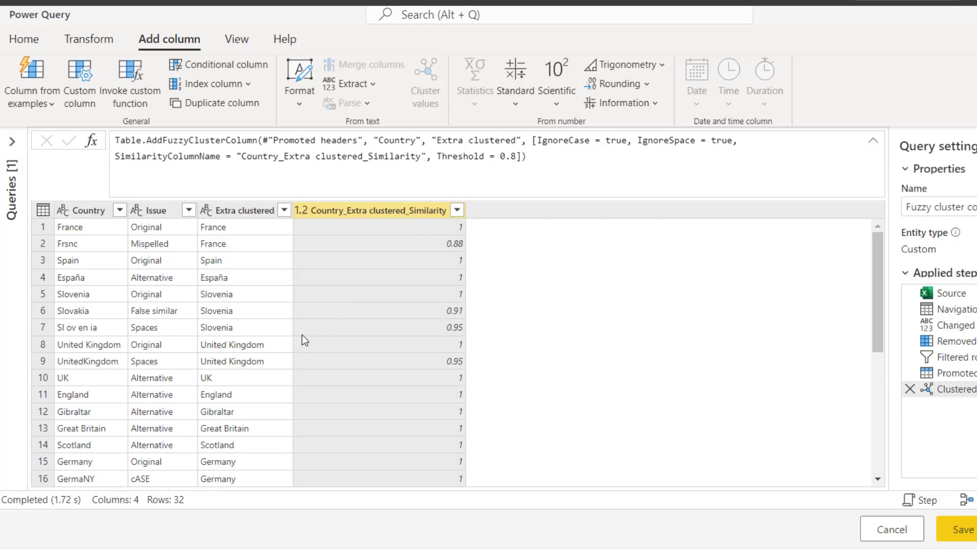
Copy the AddFuzzyClusterColumn formula from the formula bar and return to Excel's Power Query Editor
scroll(177, 379, down, 3)
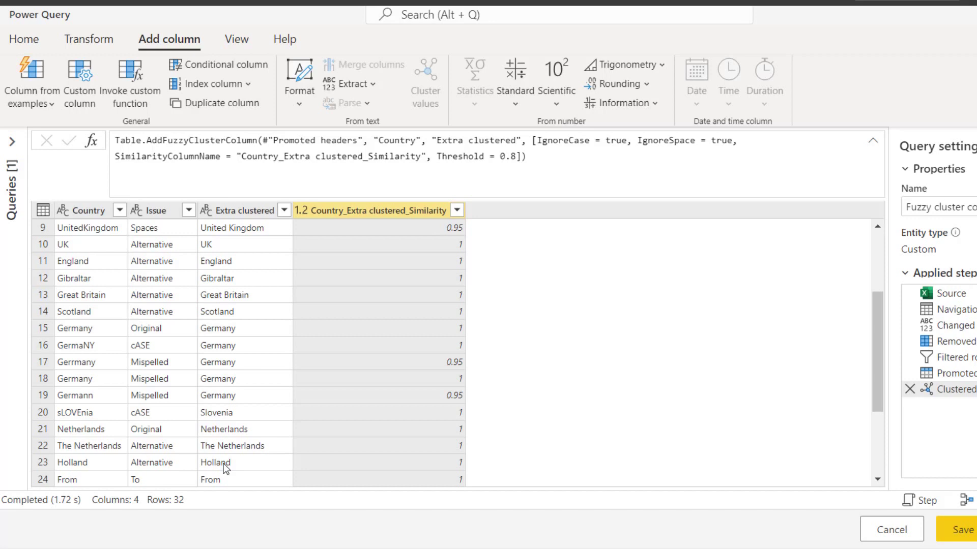
scroll(227, 404, down, 3)
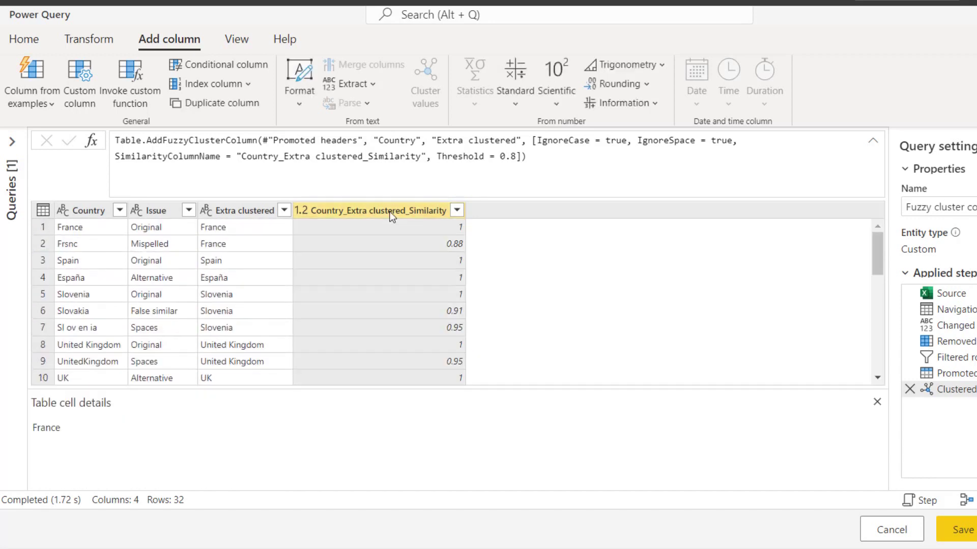
click(390, 211)
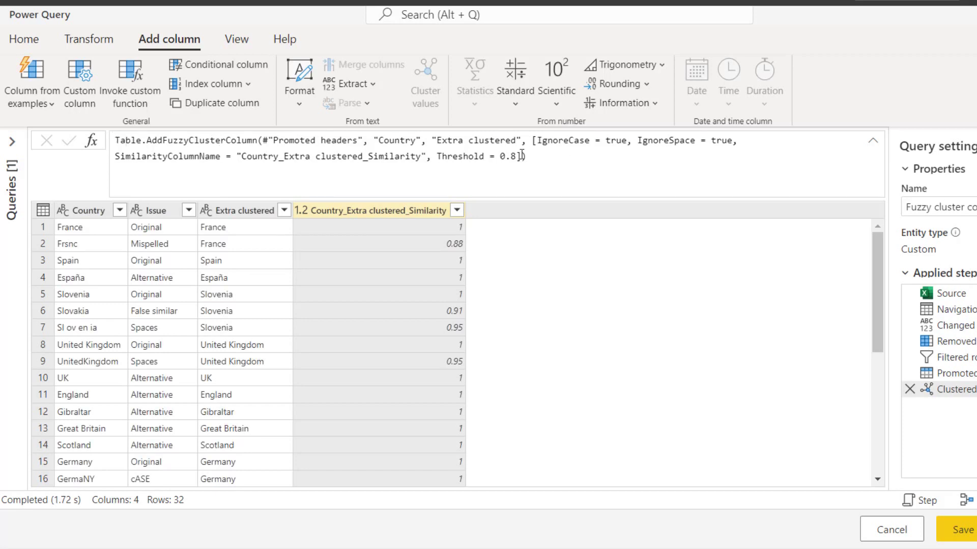
drag(526, 156, 105, 136)
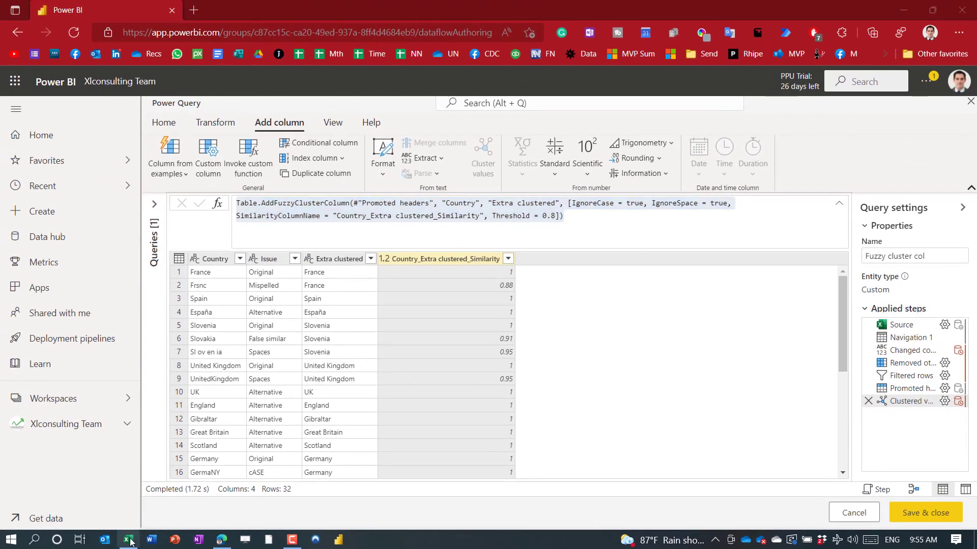
click(128, 539)
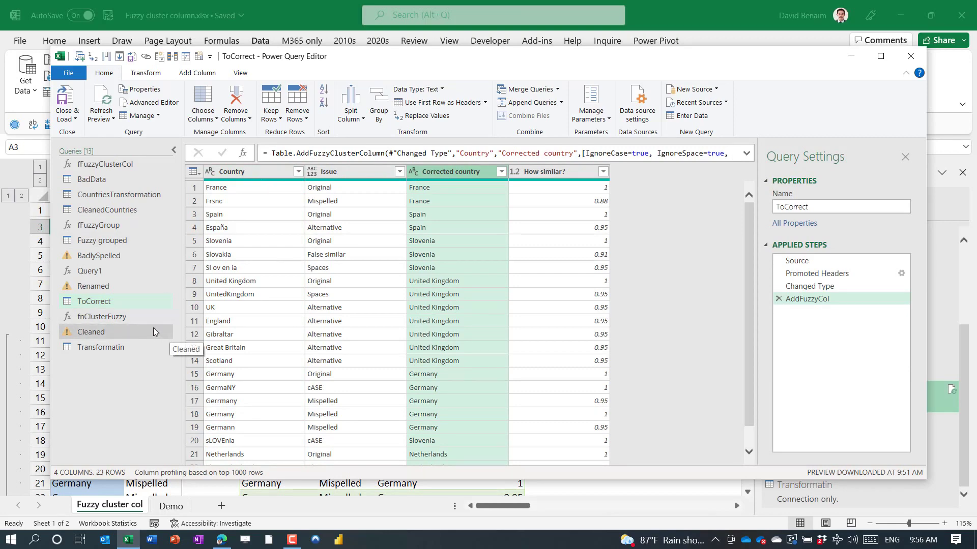
Add a custom step after AddFuzzyCol and paste the copied fuzzy cluster formula into it
click(269, 171)
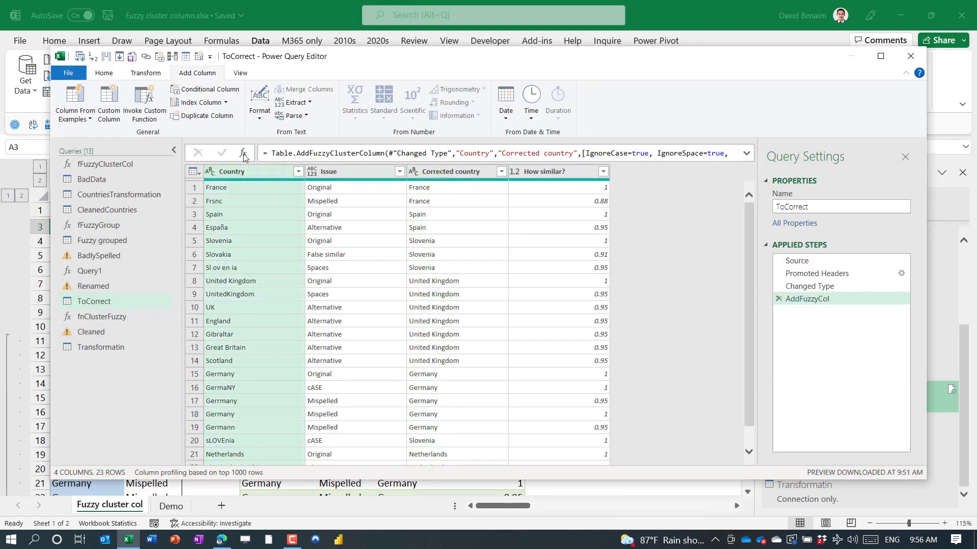
click(271, 153)
key(BackSpace)
key(BackSpace)
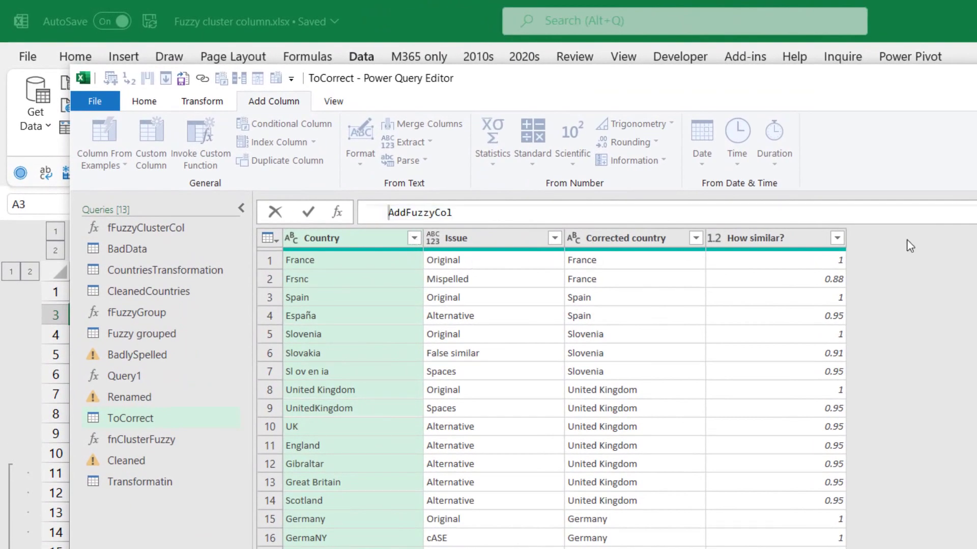
text(= Table.AddFuzzyClusterColumn(#"Promoted headers", "Country", "Extra clustered", [IgnoreCase = true, IgnoreSpace = true, SimilarityColumnName = "Country_Extra clustered_Similarity", Threshold = 0.8]))
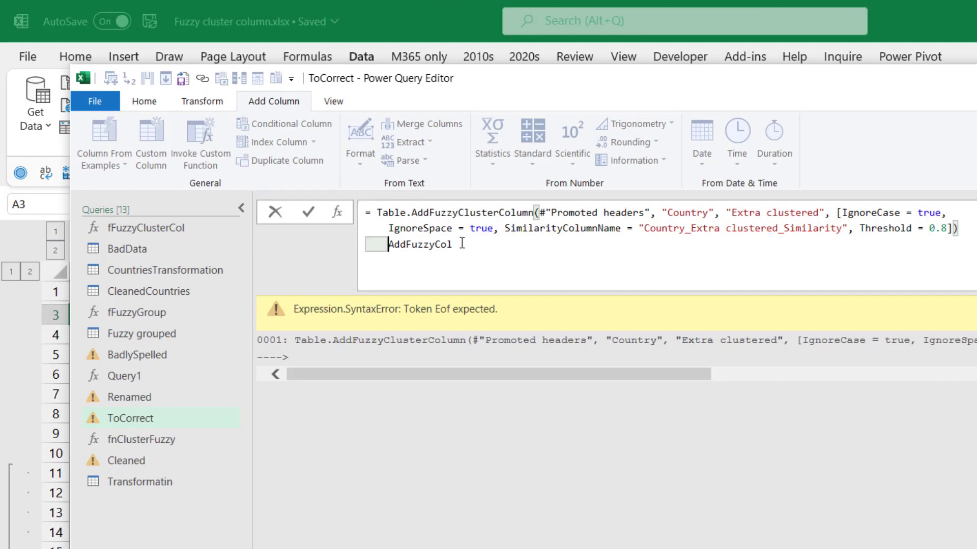
drag(388, 245, 458, 246)
key(ctrl+c)
key(BackSpace)
key(BackSpace)
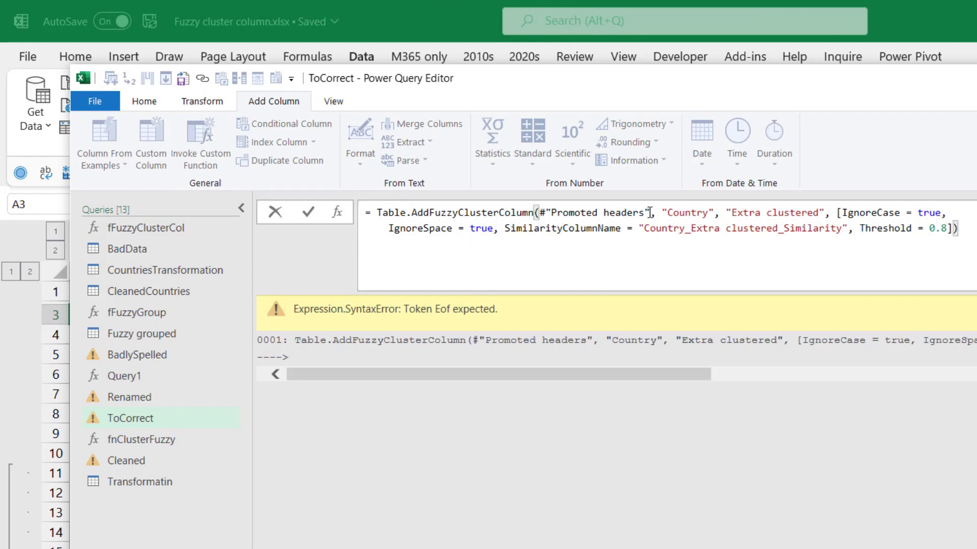
Replace the #"Promoted headers" source with AddFuzzyCol, commit, and check the new cluster columns
drag(650, 213, 540, 214)
key(ctrl+v)
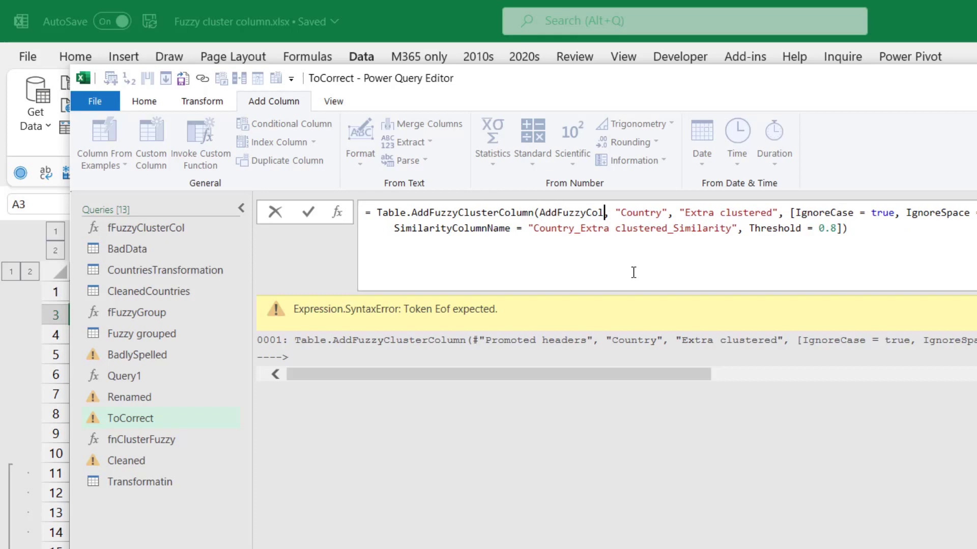
click(913, 255)
key(Return)
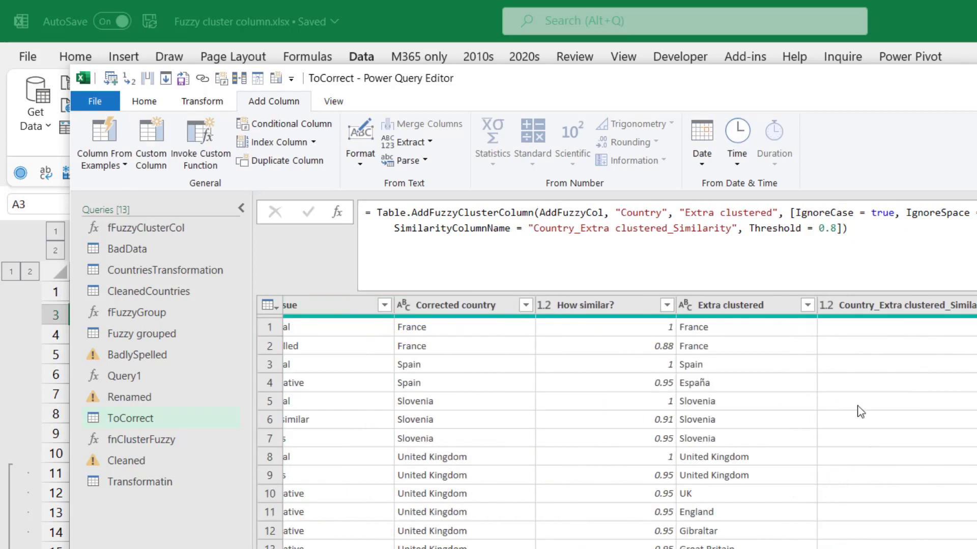
click(758, 302)
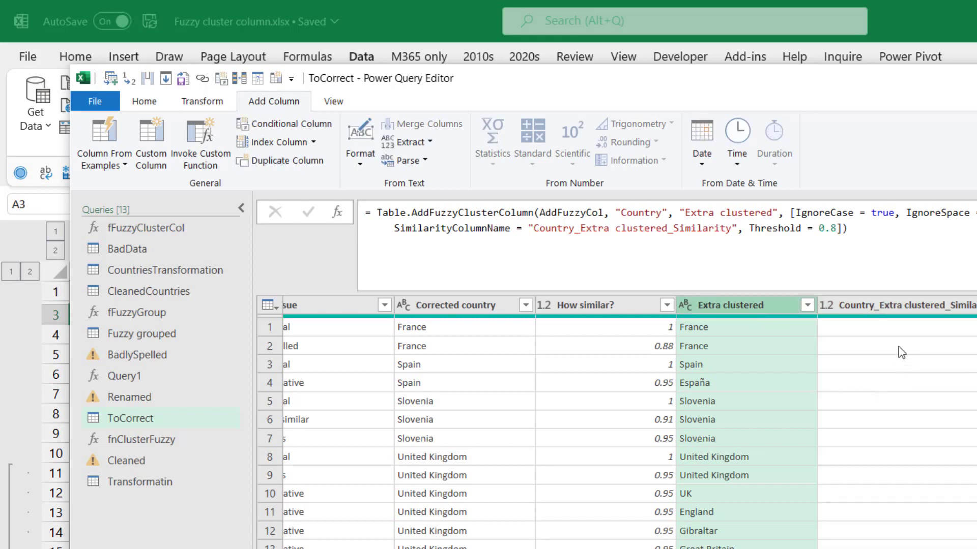
click(901, 307)
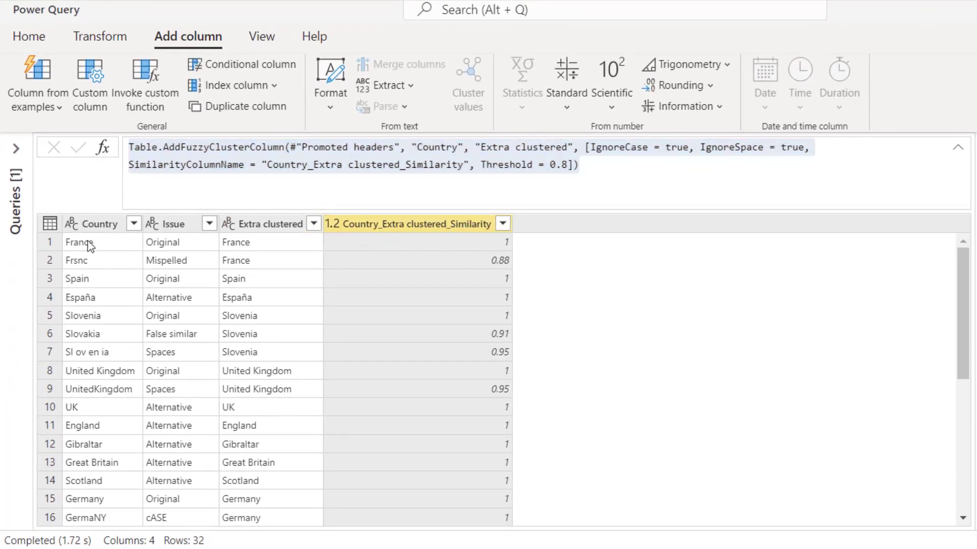
Duplicate the Country column as Country - Copy and start grouping rows by it
click(100, 227)
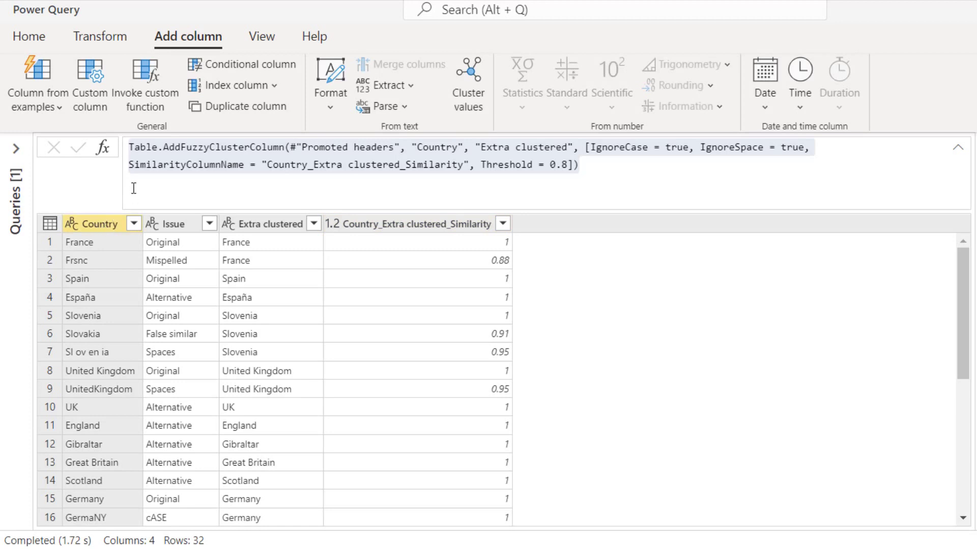
click(223, 112)
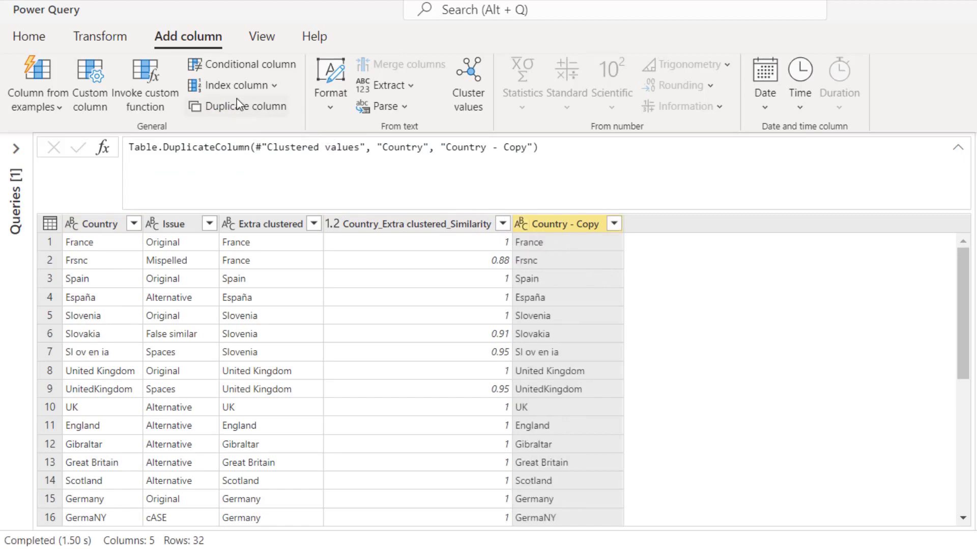
click(99, 37)
click(24, 76)
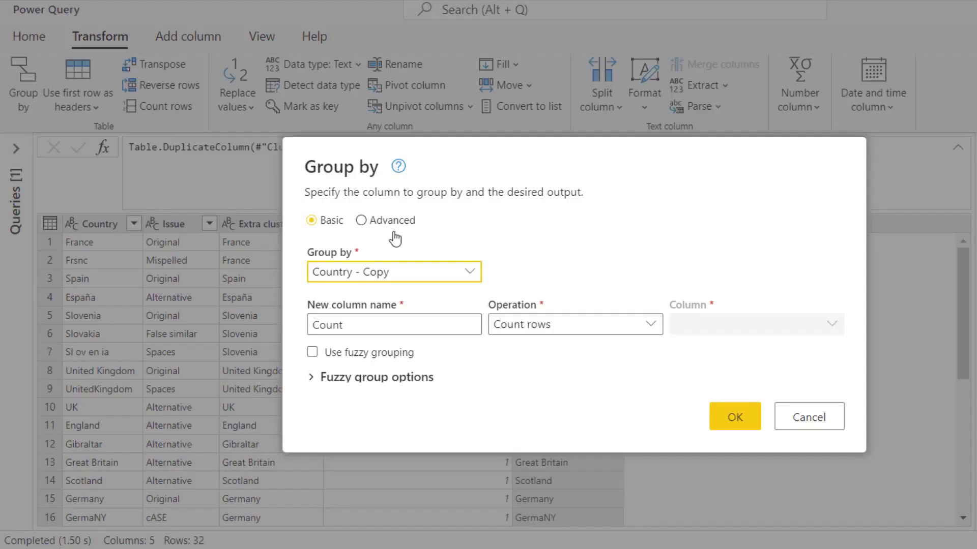
Turn on fuzzy grouping with similarity scores and keep Count rows as the aggregation
click(311, 380)
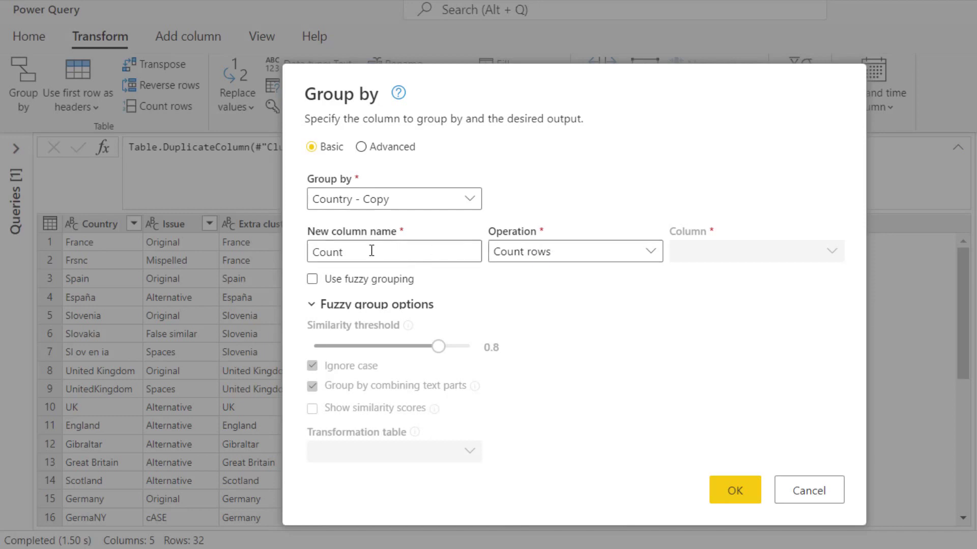
click(347, 280)
click(347, 281)
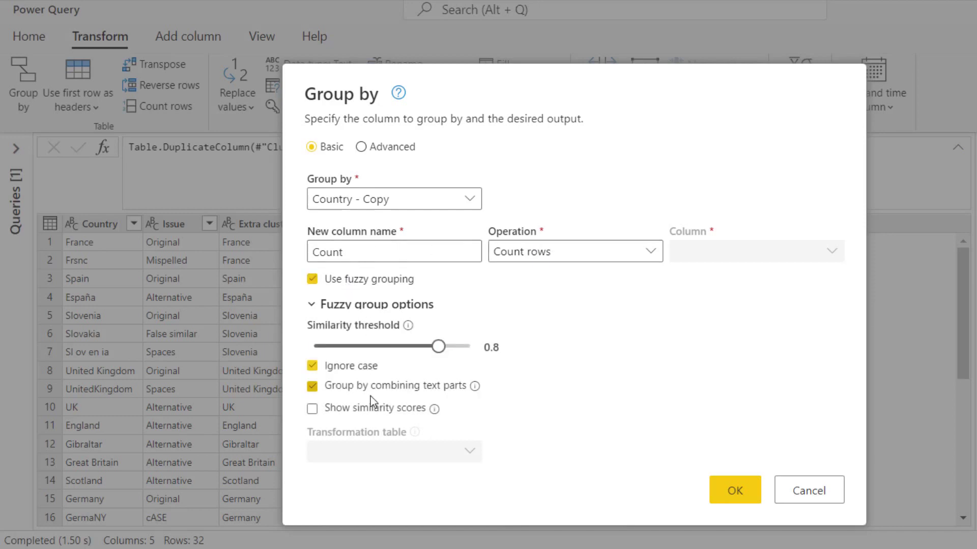
click(388, 410)
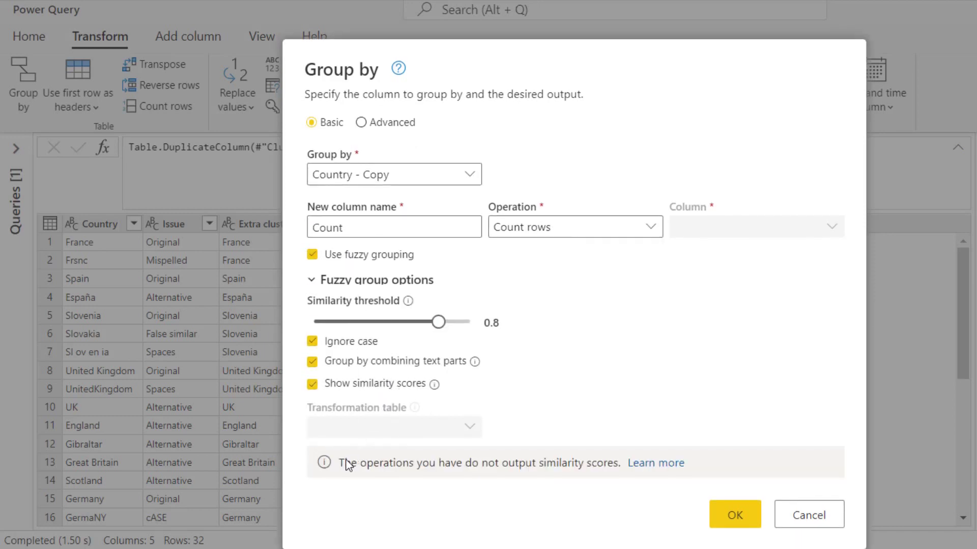
click(643, 227)
click(576, 261)
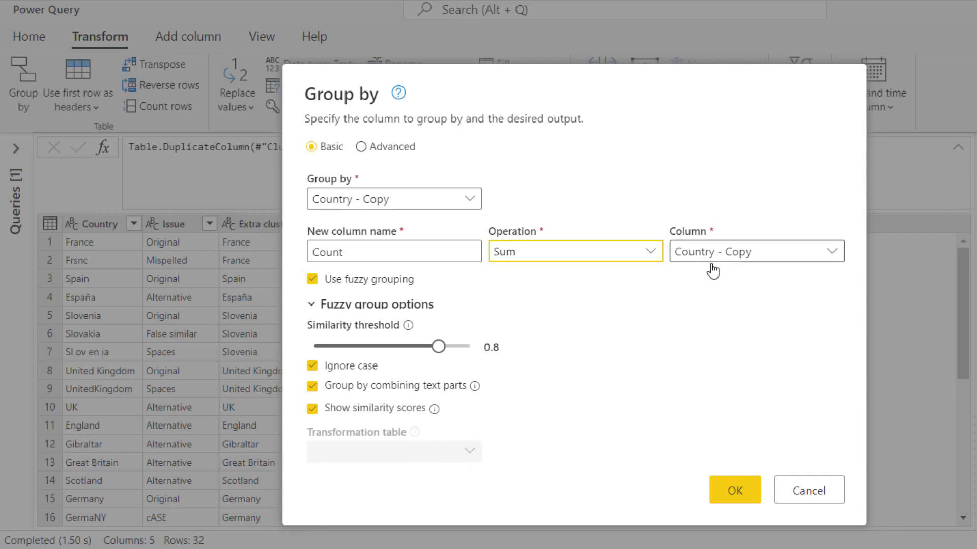
click(572, 256)
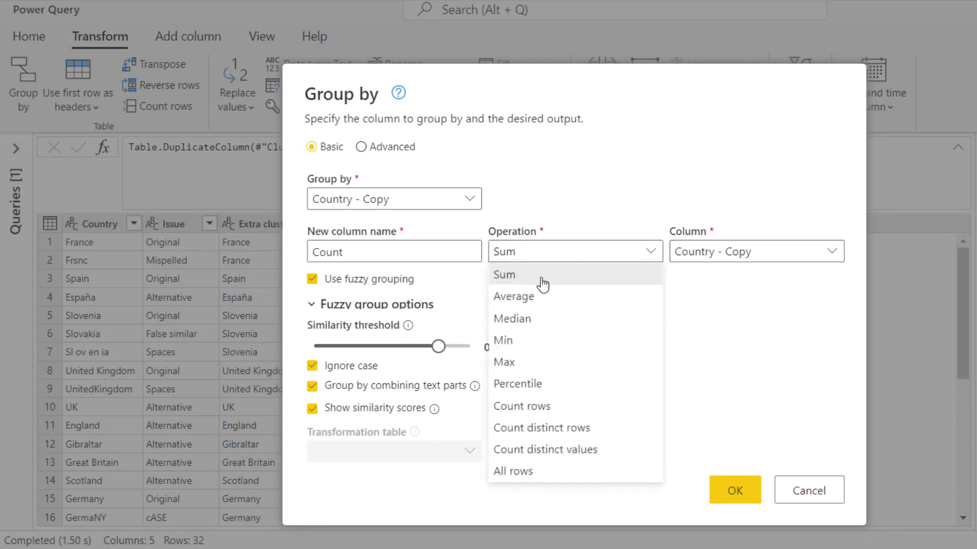
click(554, 406)
click(312, 409)
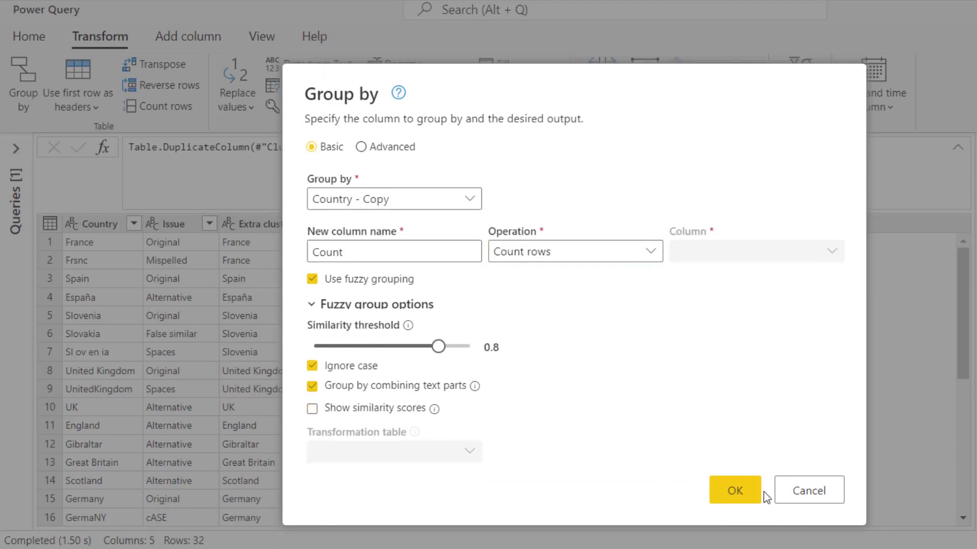
Apply the fuzzy grouping and check the grouped counts for France, Slovenia and Germany
click(733, 491)
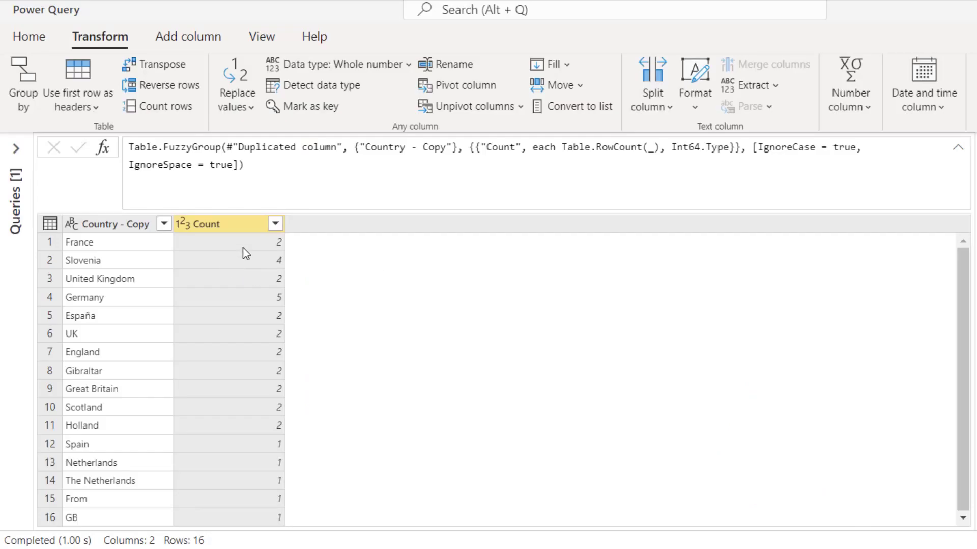
click(247, 246)
click(247, 261)
click(240, 301)
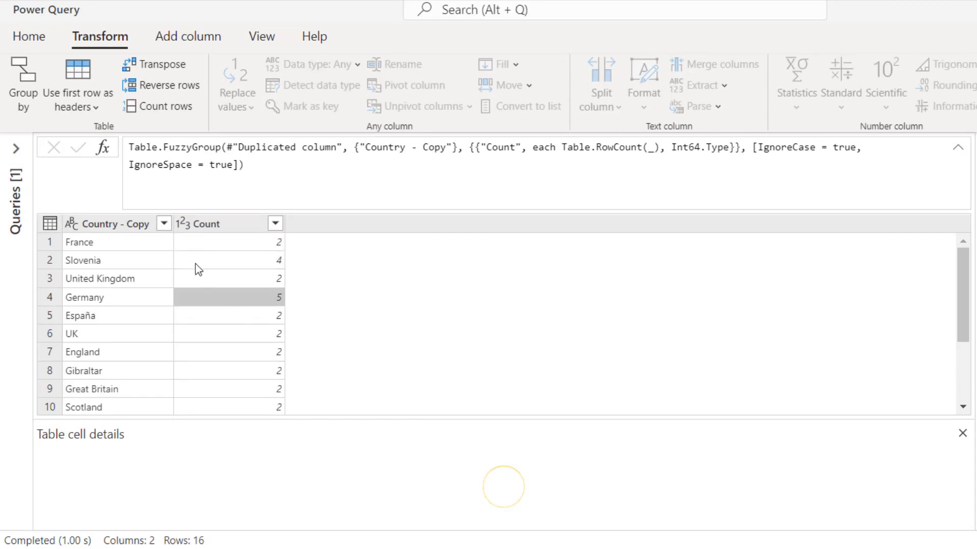
click(209, 259)
click(112, 262)
click(219, 262)
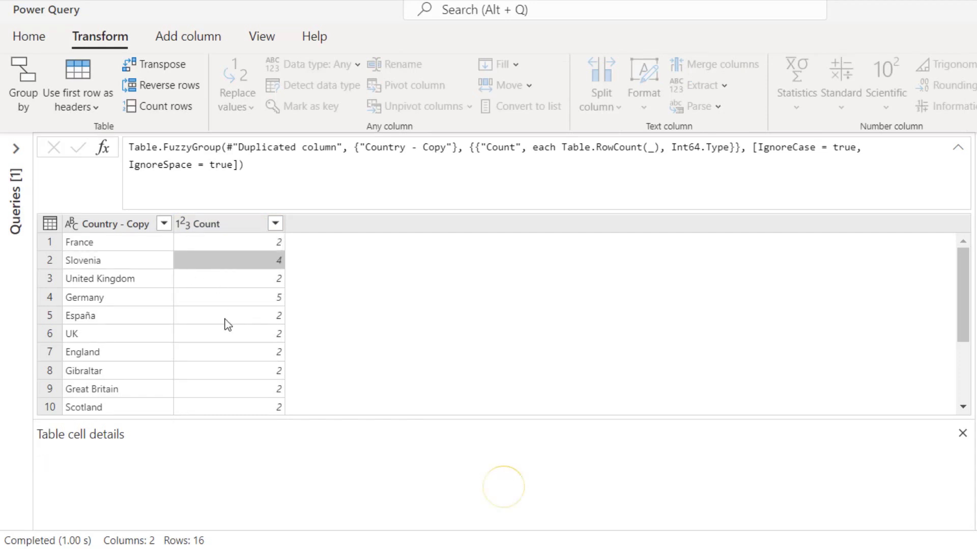
Check the Netherlands cluster names, then delete the Grouped rows step
scroll(269, 336, down, 3)
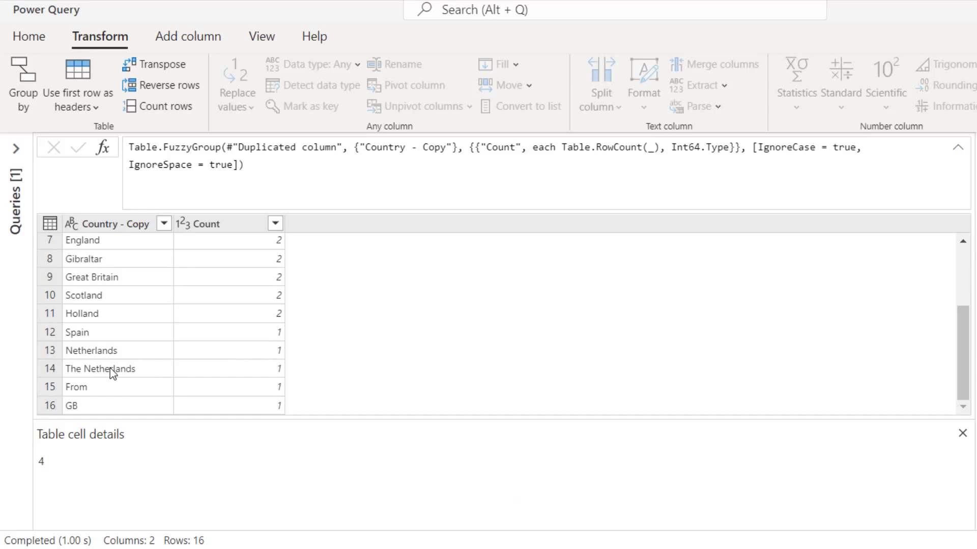
click(99, 356)
click(106, 370)
click(114, 349)
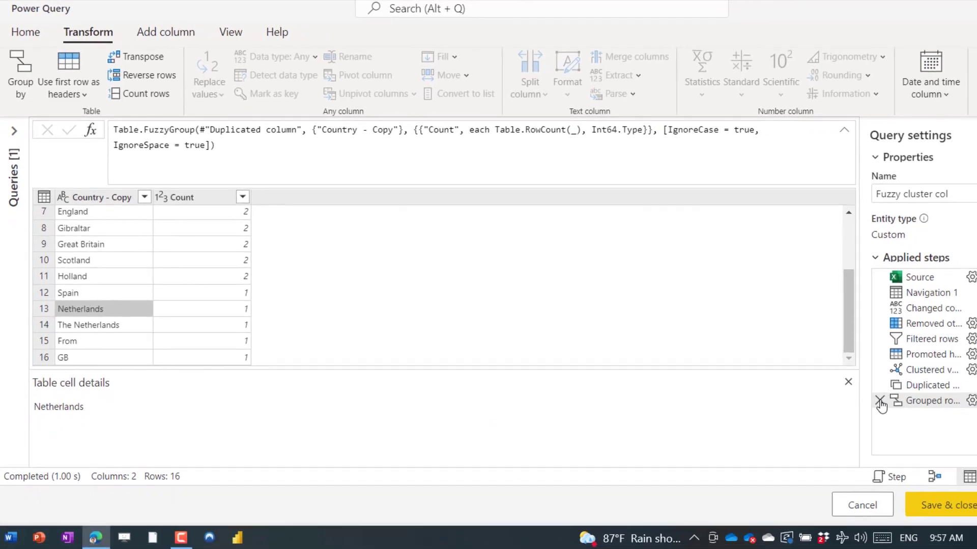
click(976, 455)
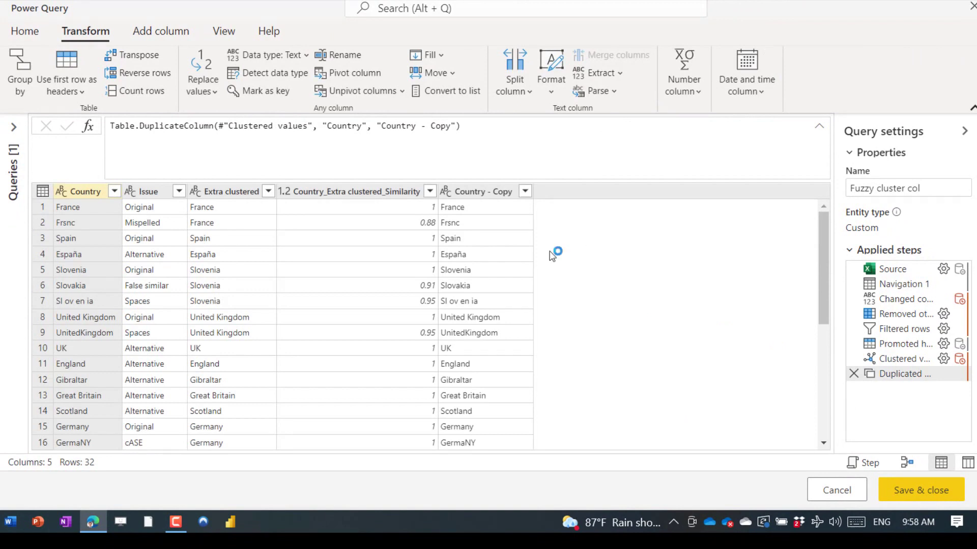
Mark Country as key, then review the Issue, Extra clustered, Similarity and Country - Copy columns
click(265, 94)
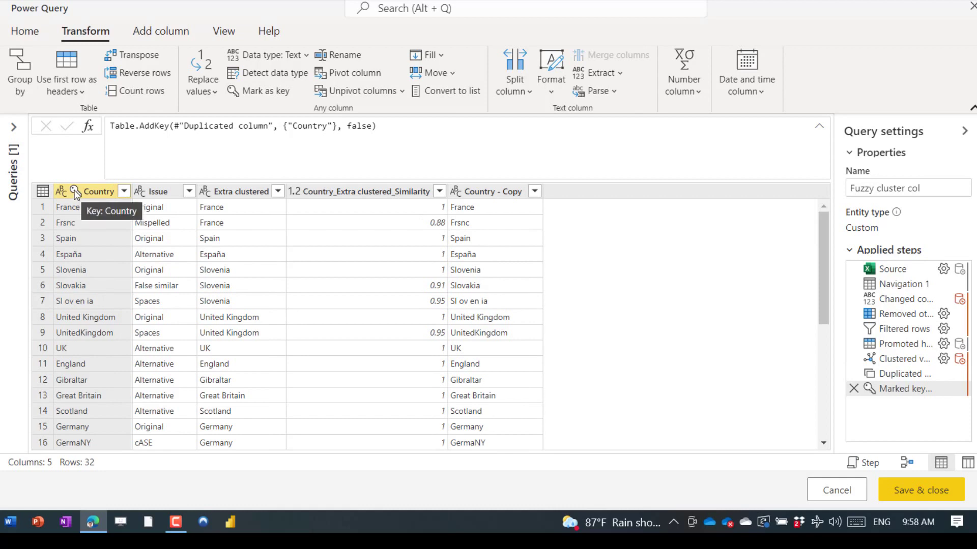
click(155, 192)
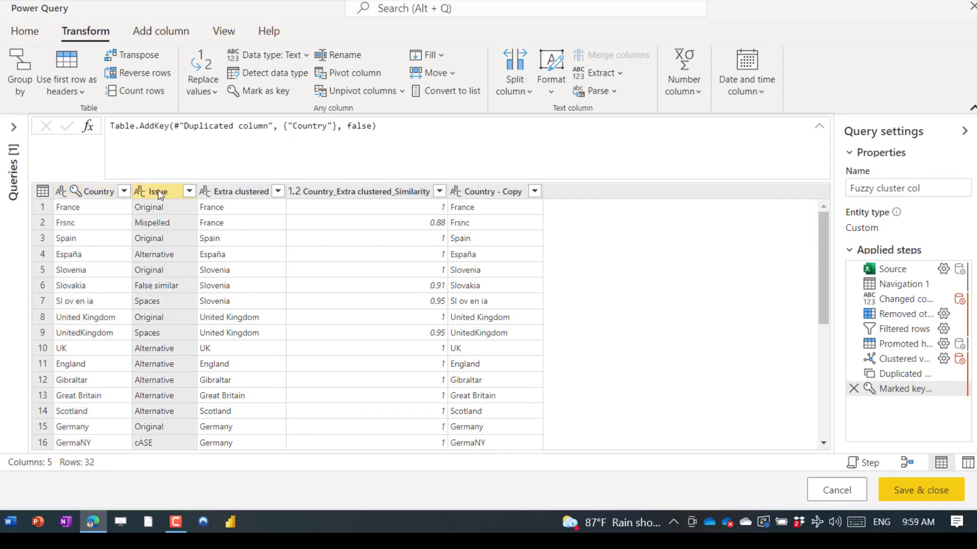
click(224, 194)
click(374, 194)
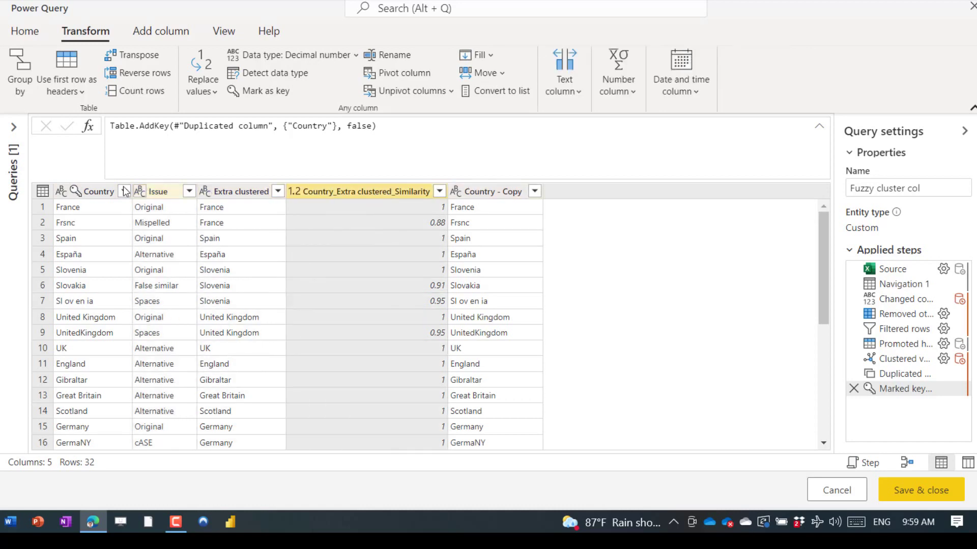
click(79, 196)
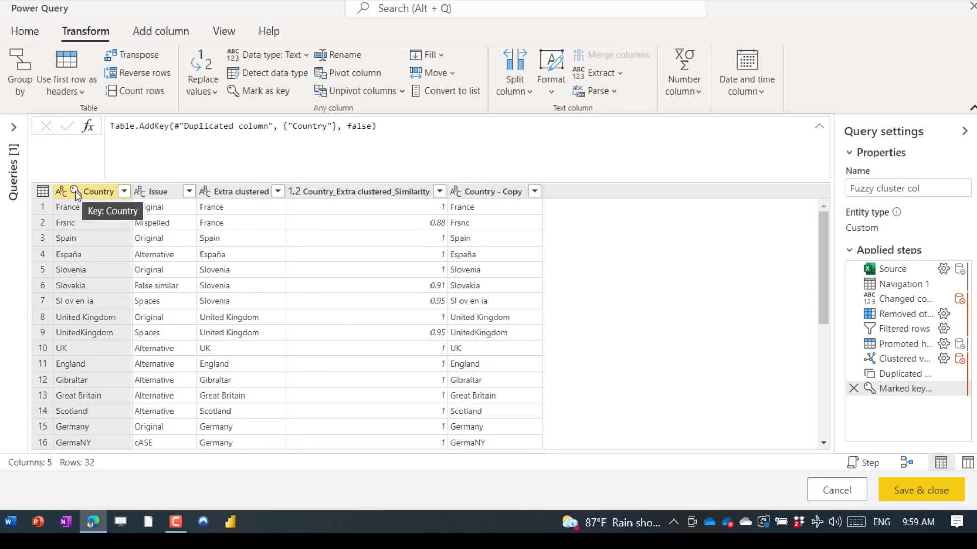
click(251, 197)
click(323, 192)
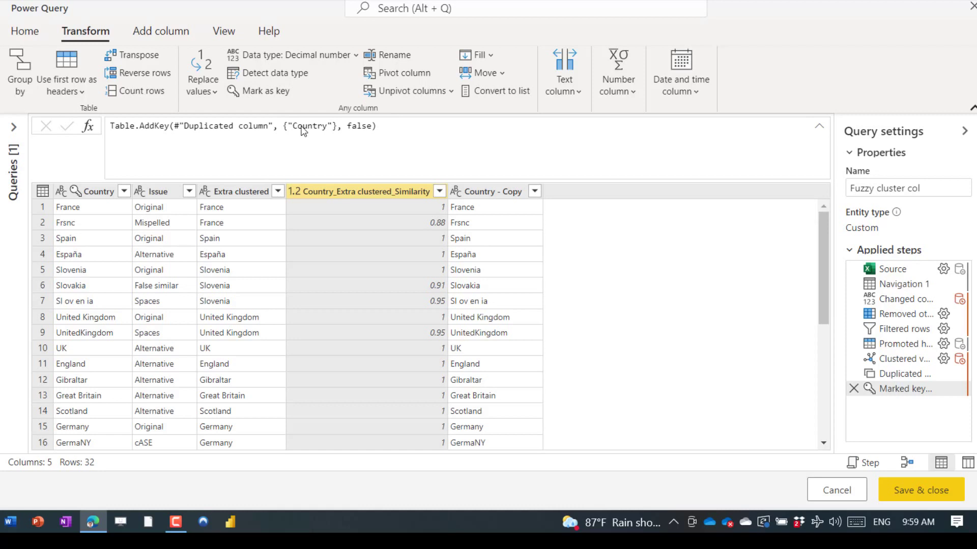
click(504, 192)
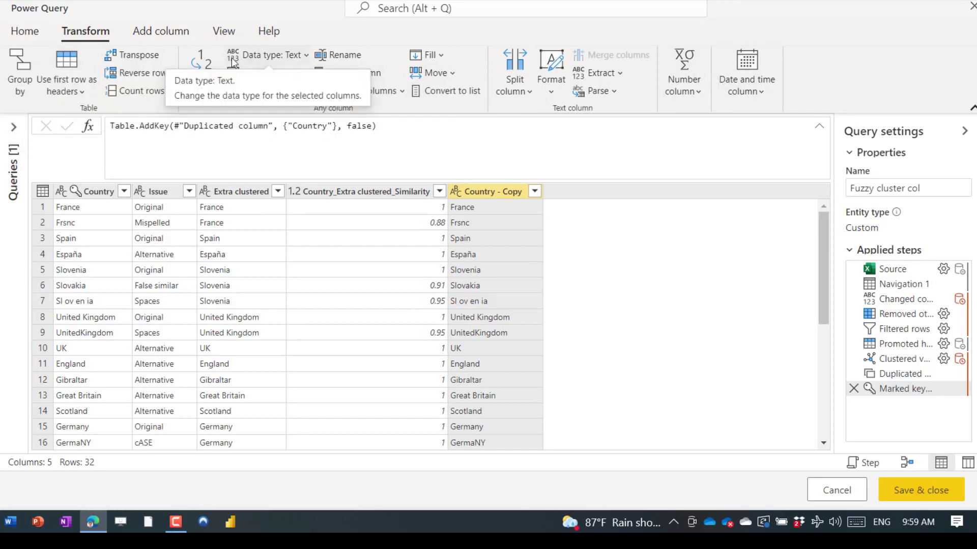
click(153, 37)
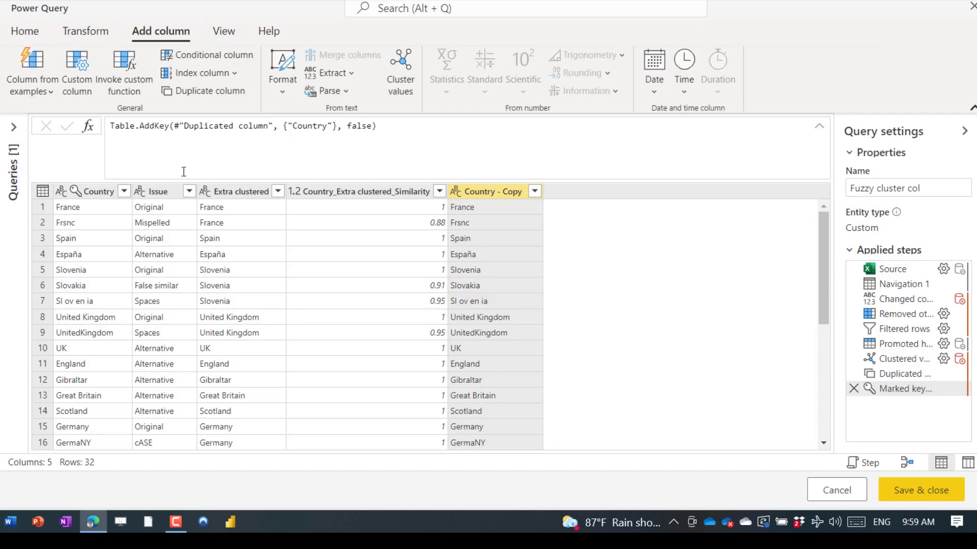
Add a whole-number Custom column with the formula [Country_Extra clustered_Similarity]*2
click(76, 71)
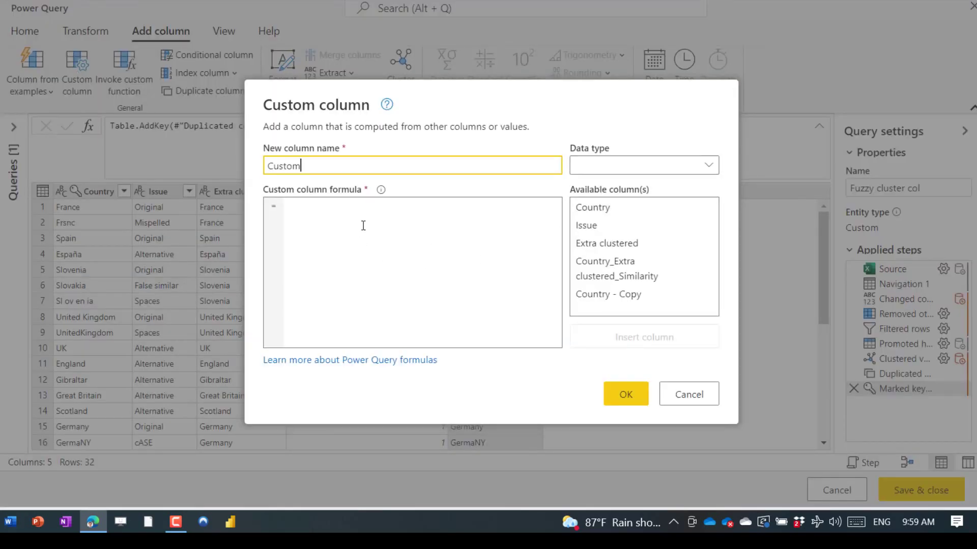
click(344, 214)
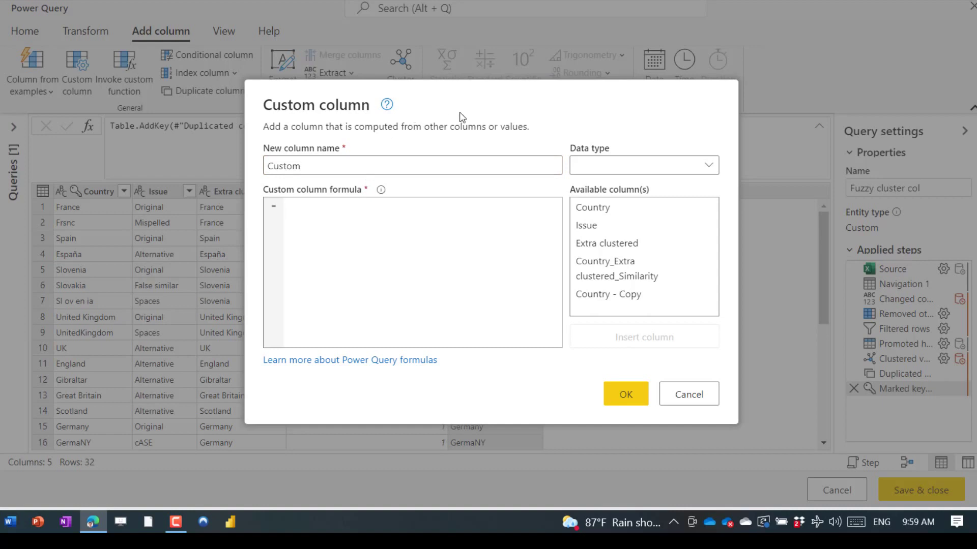
double_click(617, 269)
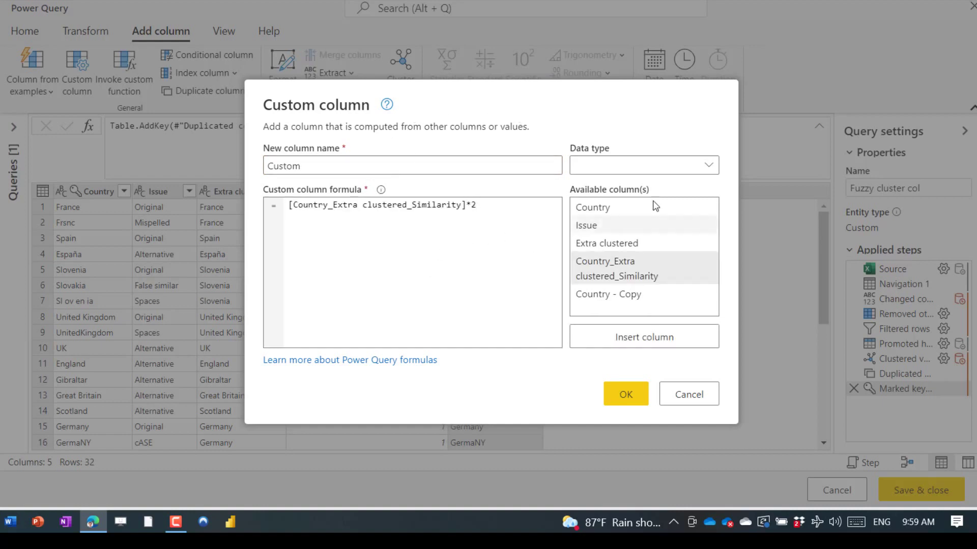
click(663, 166)
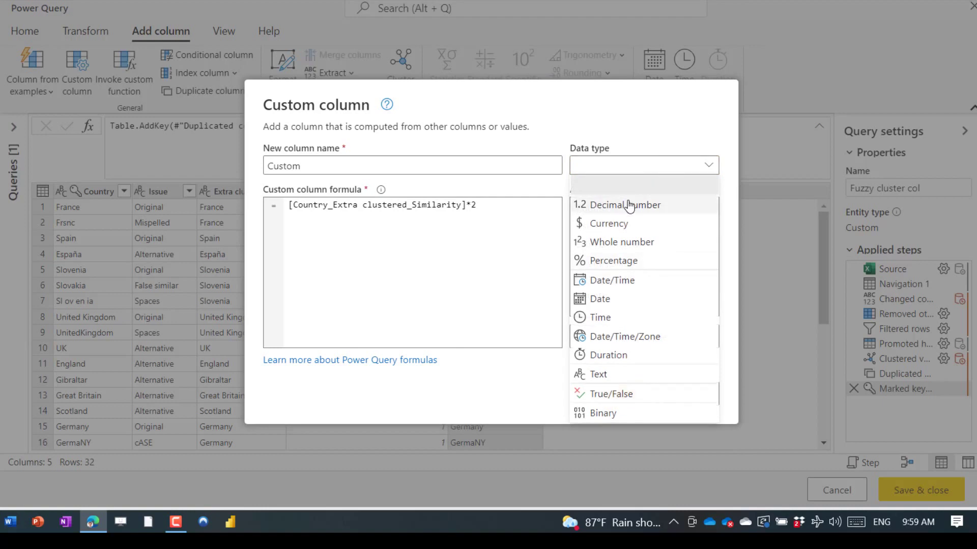
click(630, 243)
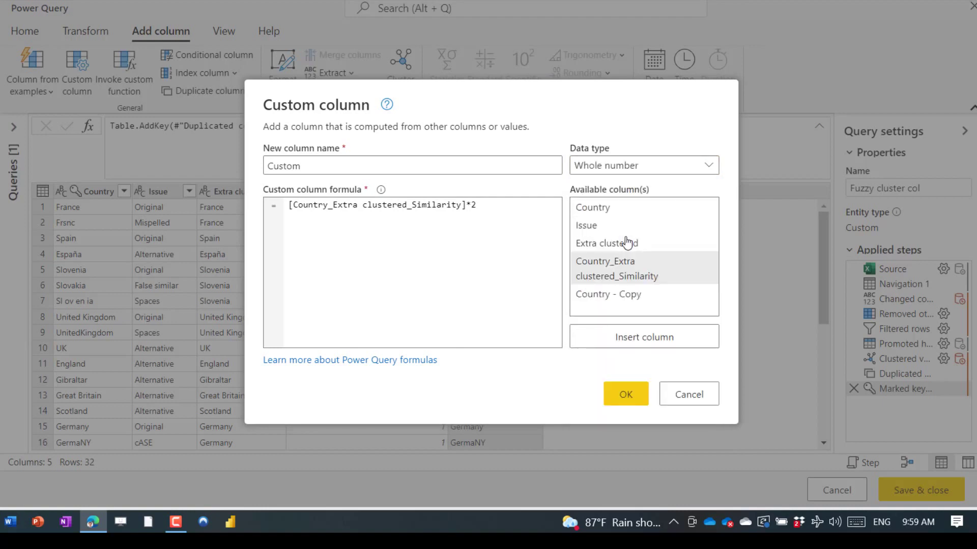
click(626, 394)
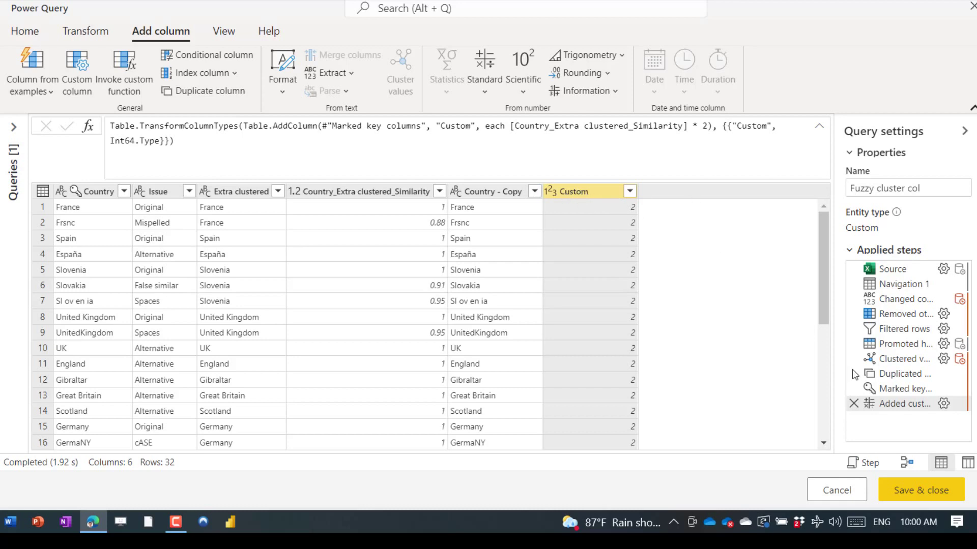
Look over the Removed other columns step's settings without changing them
mouse_move(887, 406)
mouse_move(889, 273)
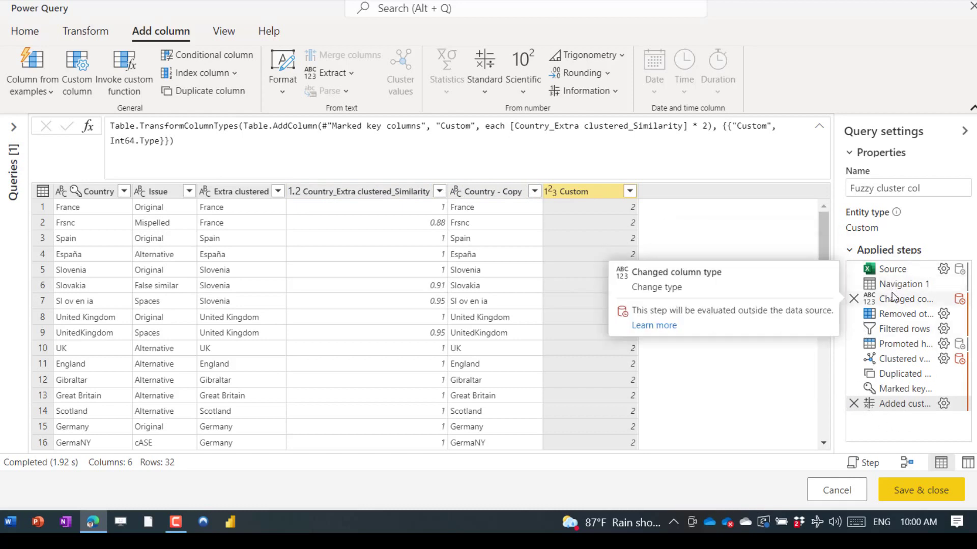
mouse_move(898, 313)
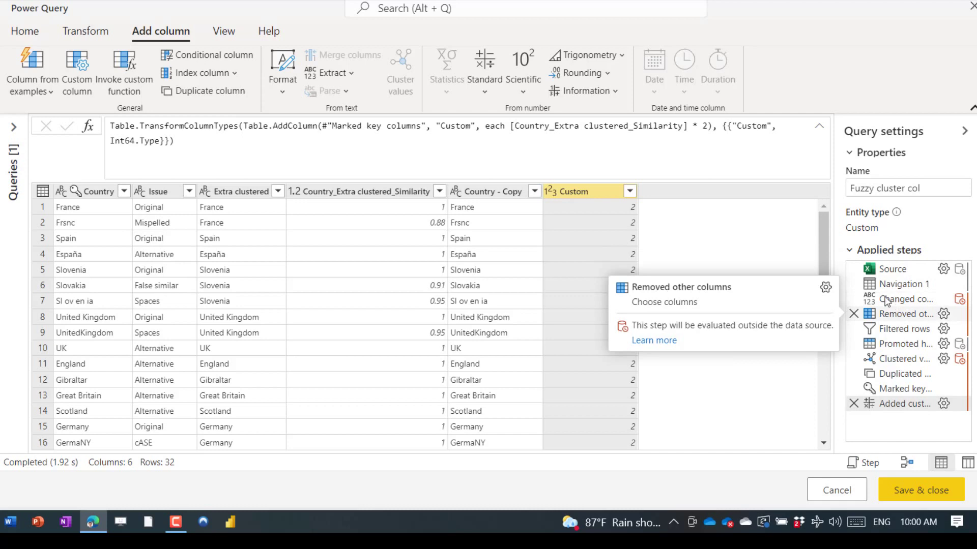
mouse_move(875, 353)
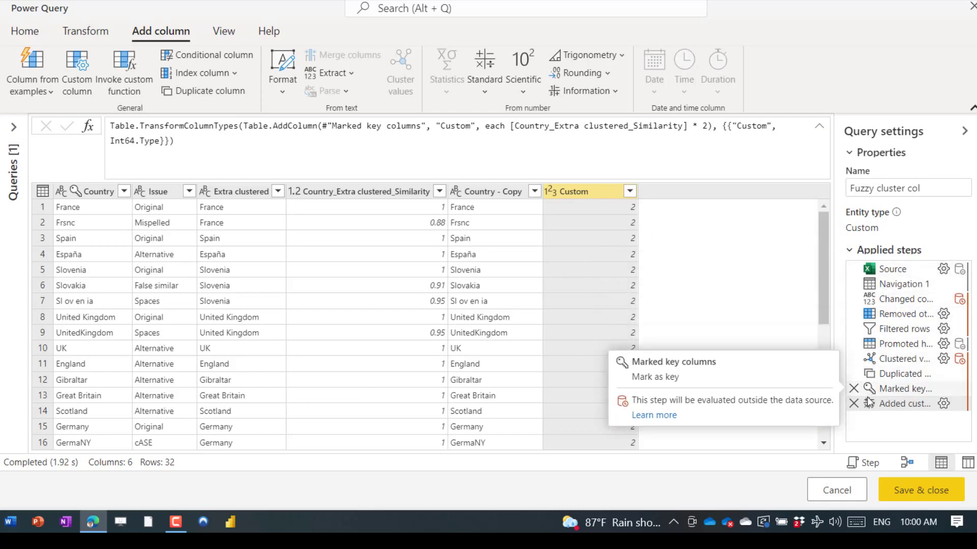
click(943, 314)
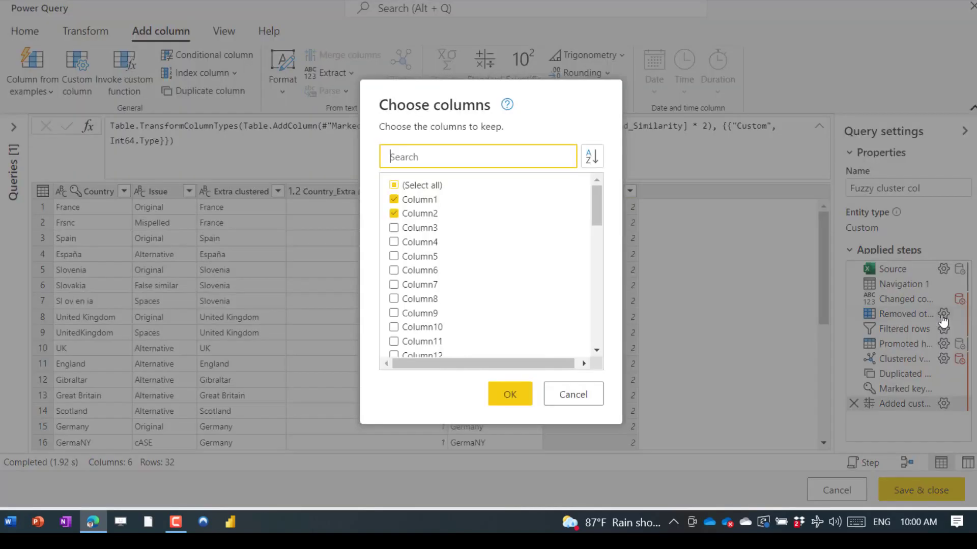
click(572, 394)
Give the Added custom step the description 'Similarity x 2'
right_click(893, 404)
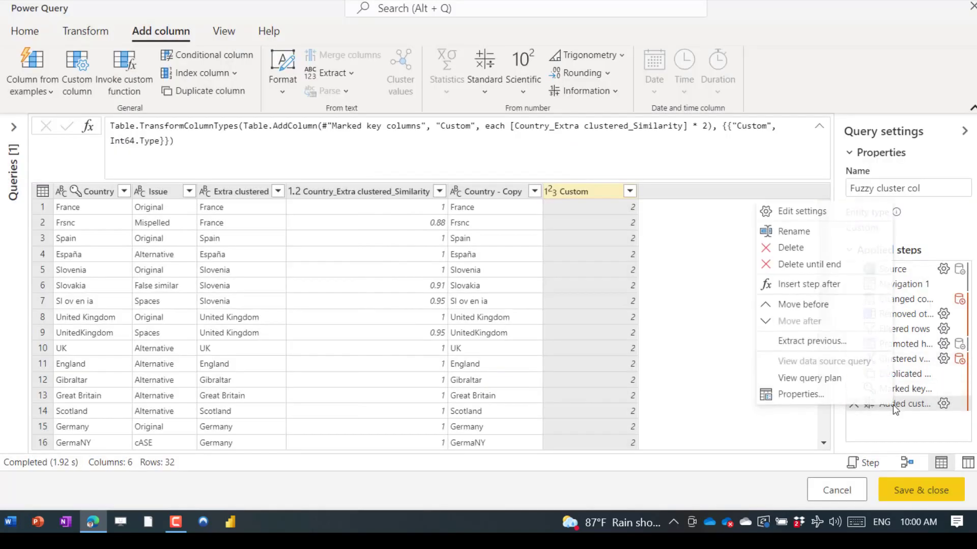
click(837, 394)
click(418, 243)
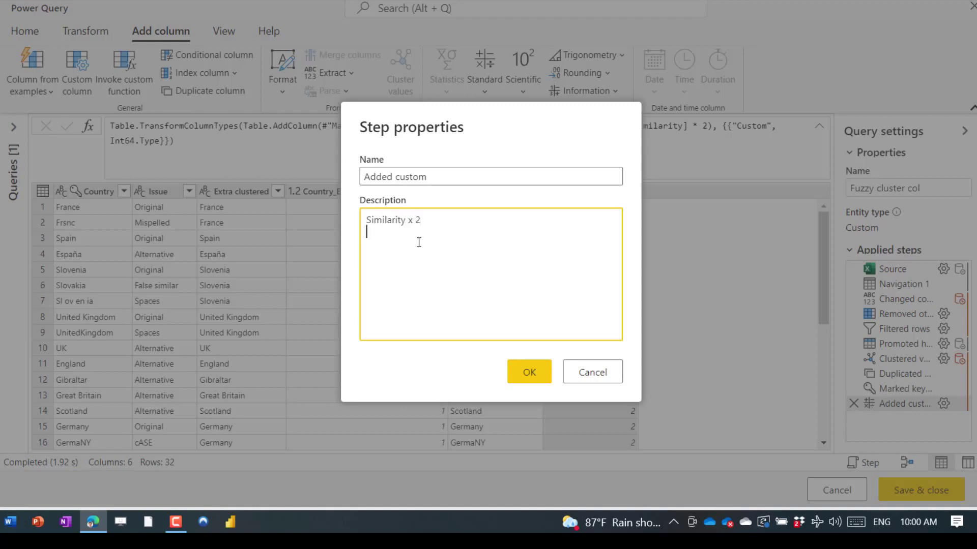
text(Similarity x 2)
key(Return)
click(528, 371)
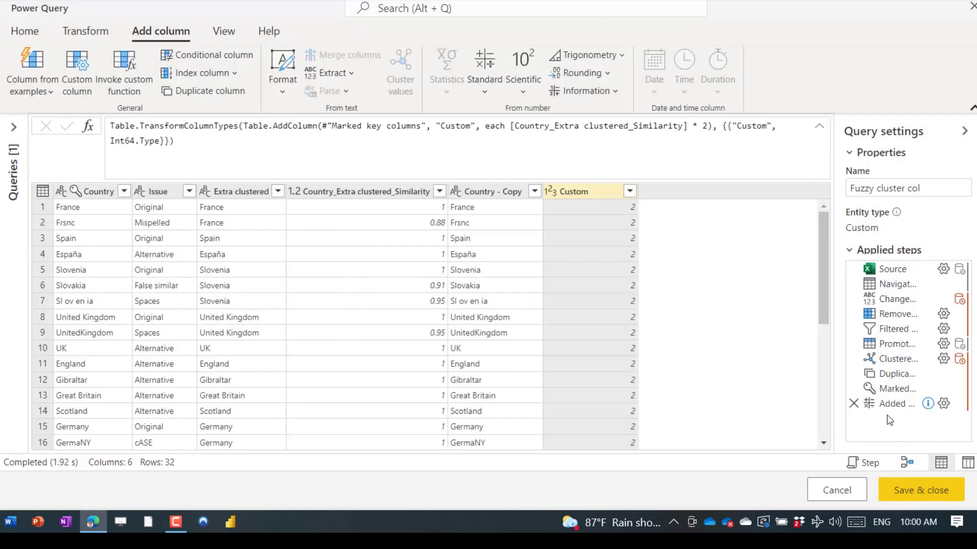
Drag the Added custom step above Marked key columns in Applied steps
mouse_move(886, 410)
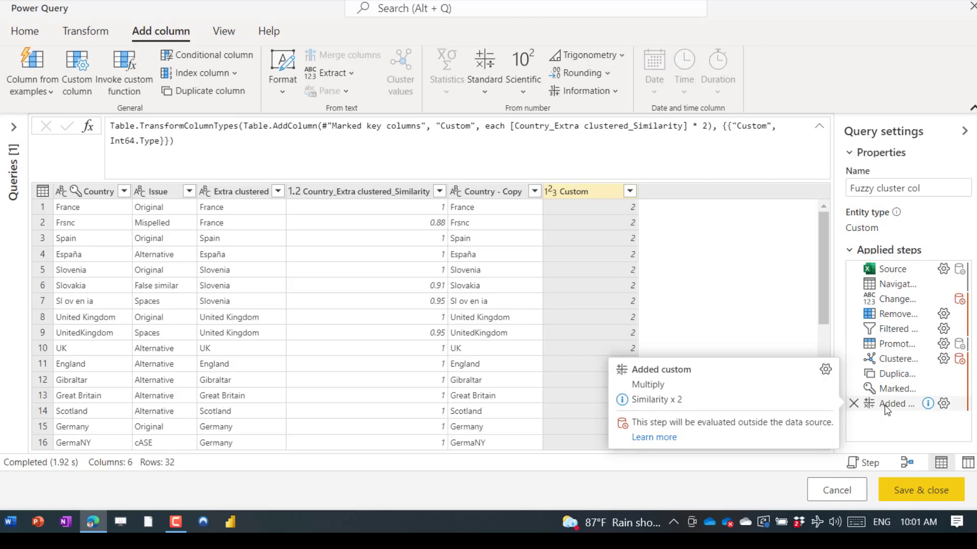
mouse_move(960, 360)
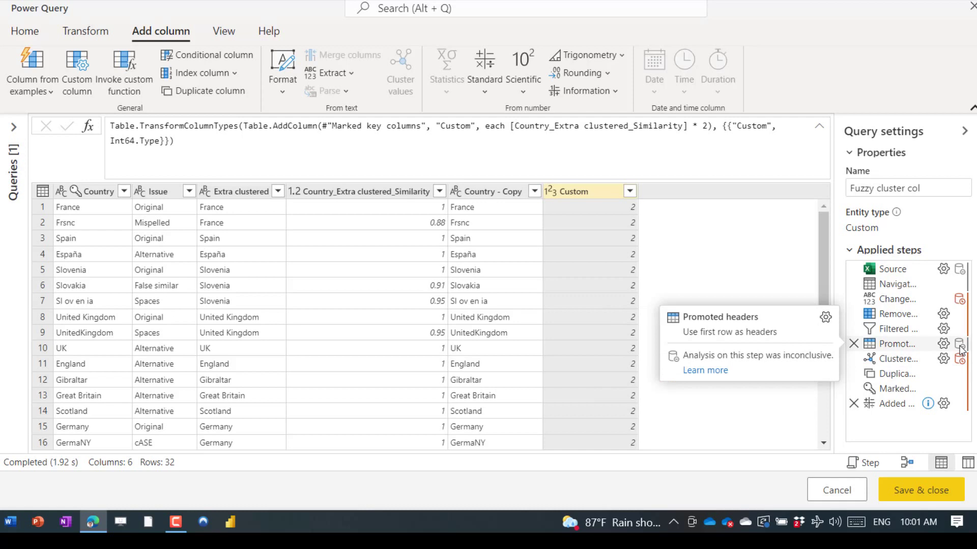
mouse_move(961, 305)
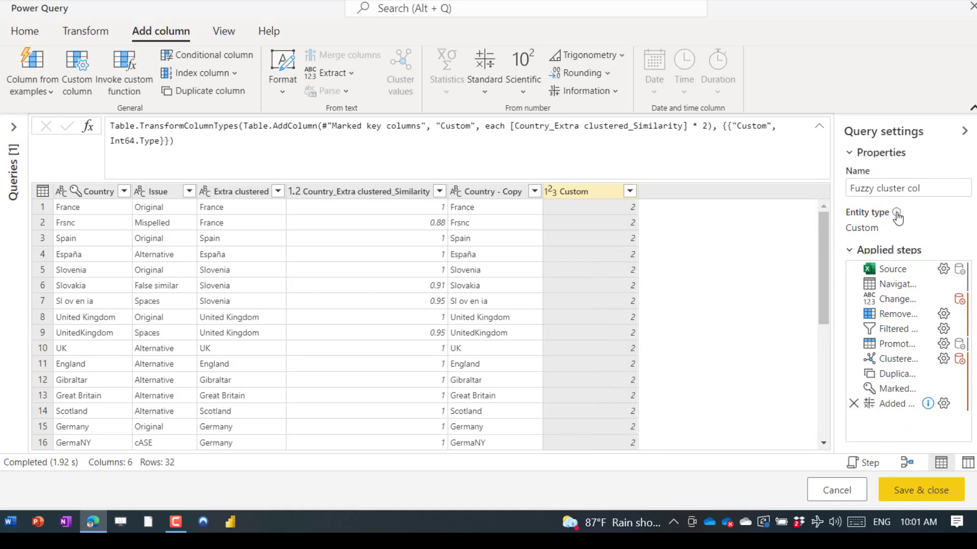
mouse_move(896, 213)
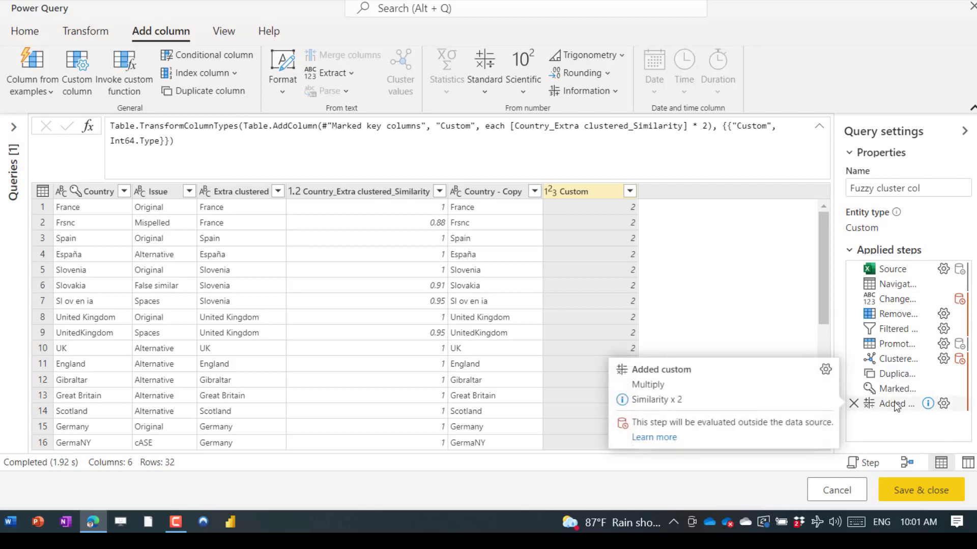
drag(887, 403, 894, 391)
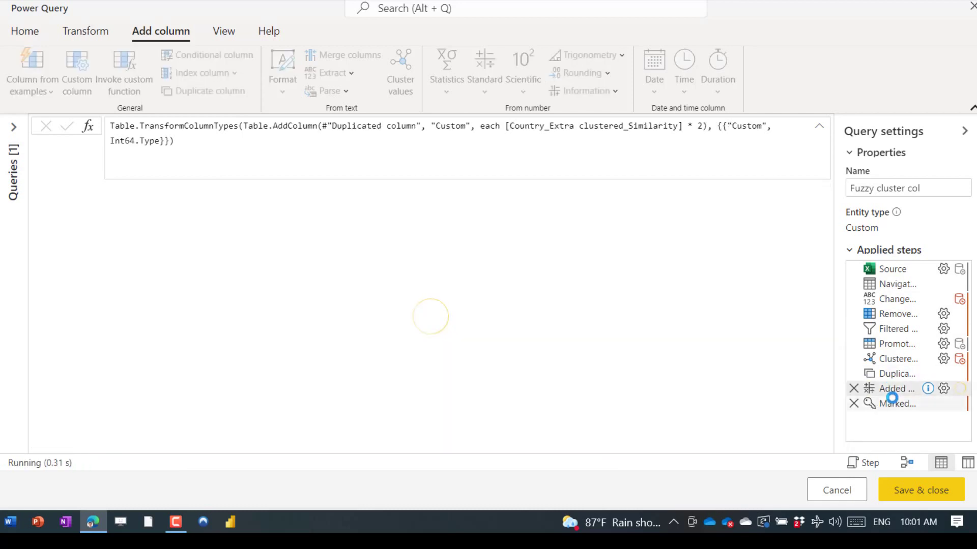
Preview the Filtered rows step and cancel a Filter rows dialog without adding a filter
click(893, 329)
click(24, 31)
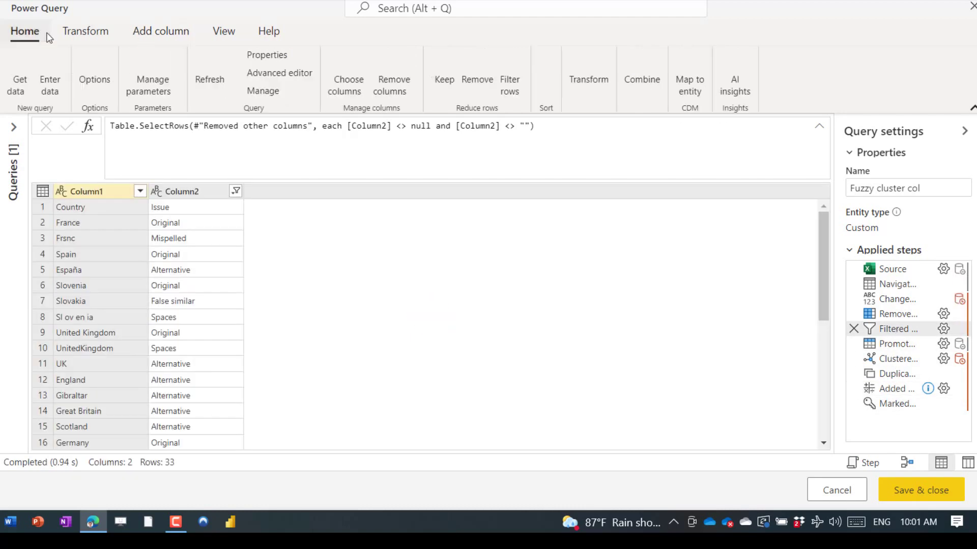
click(507, 79)
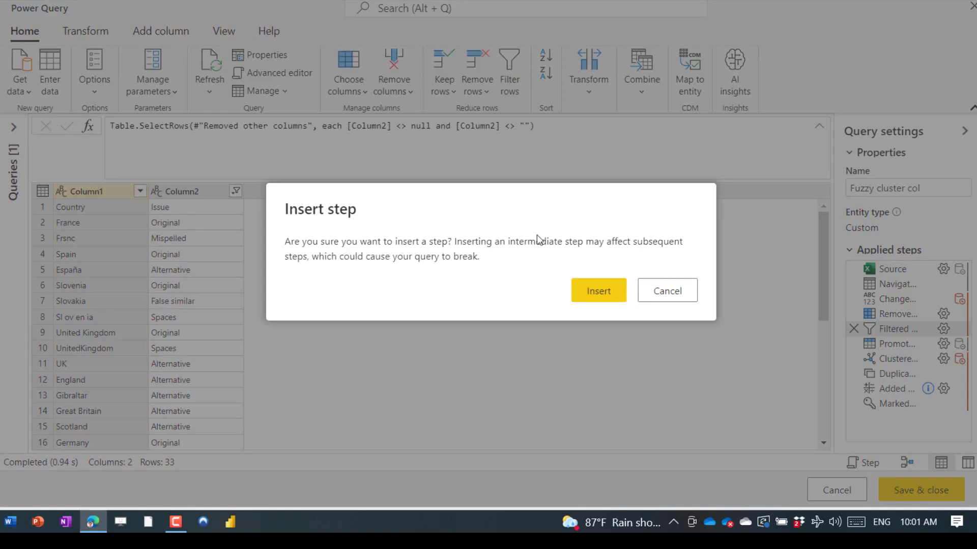
click(598, 292)
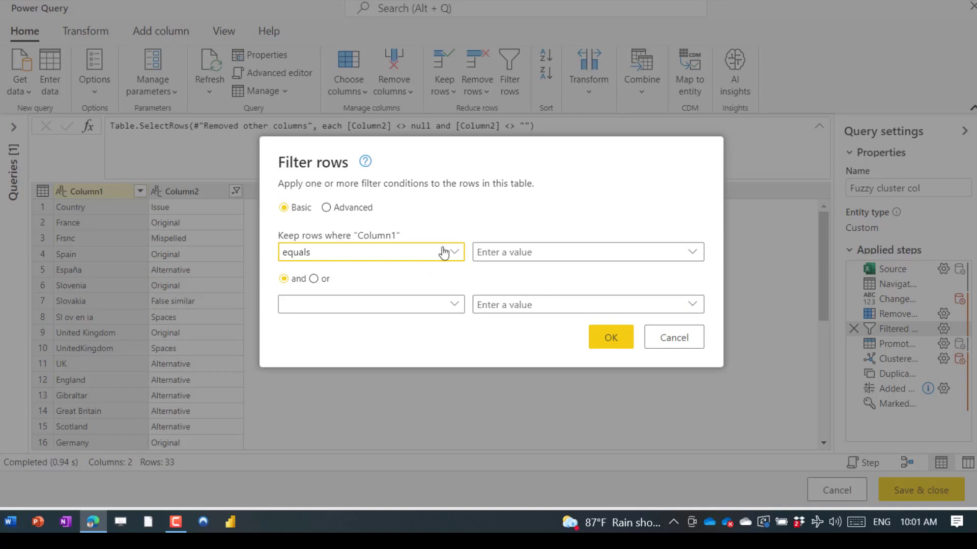
click(693, 254)
click(639, 254)
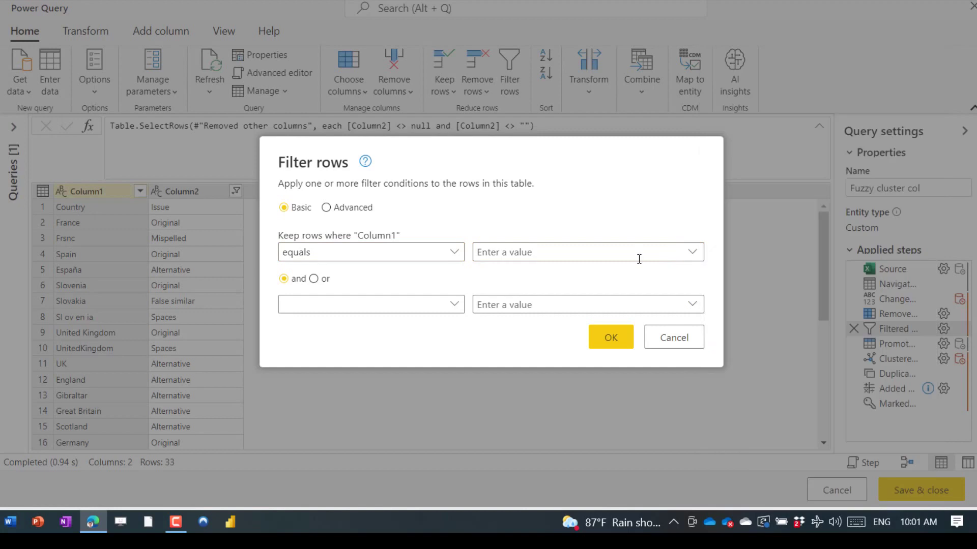
click(663, 344)
Try a Column1 'Ends with' text filter, then cancel it
click(140, 191)
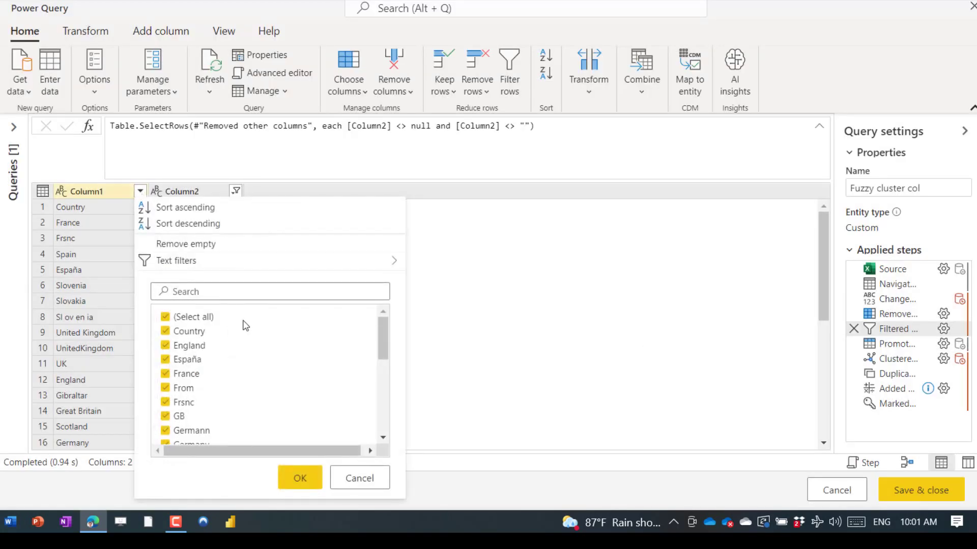
mouse_move(279, 261)
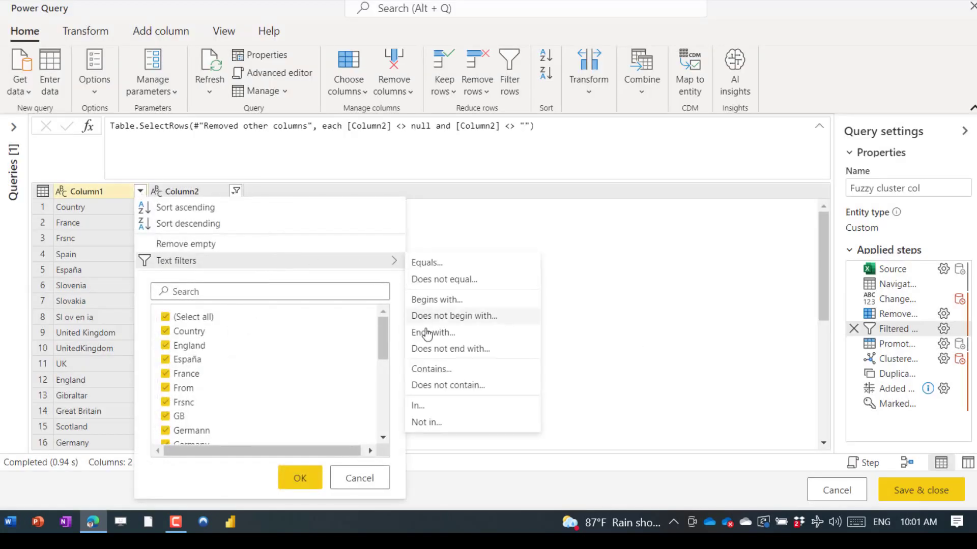
click(456, 332)
click(618, 290)
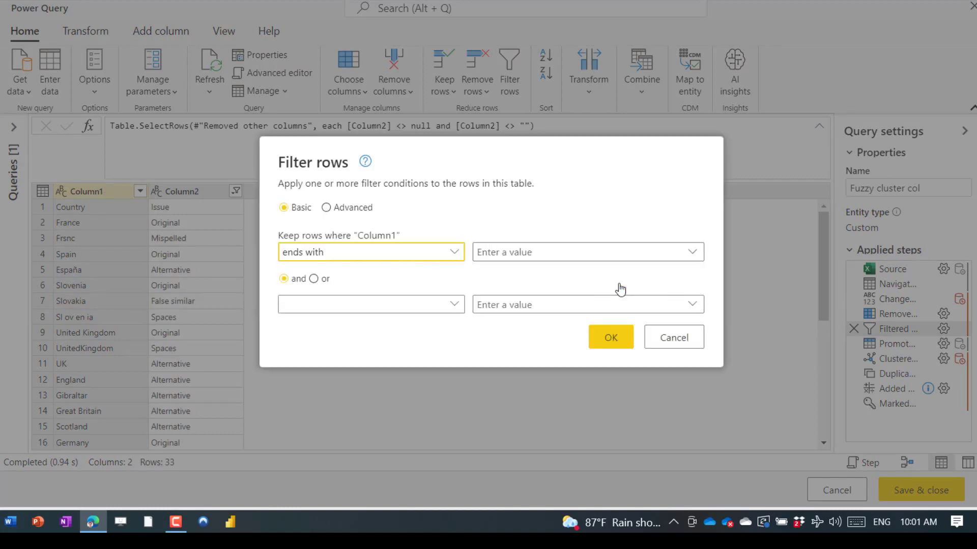
click(670, 339)
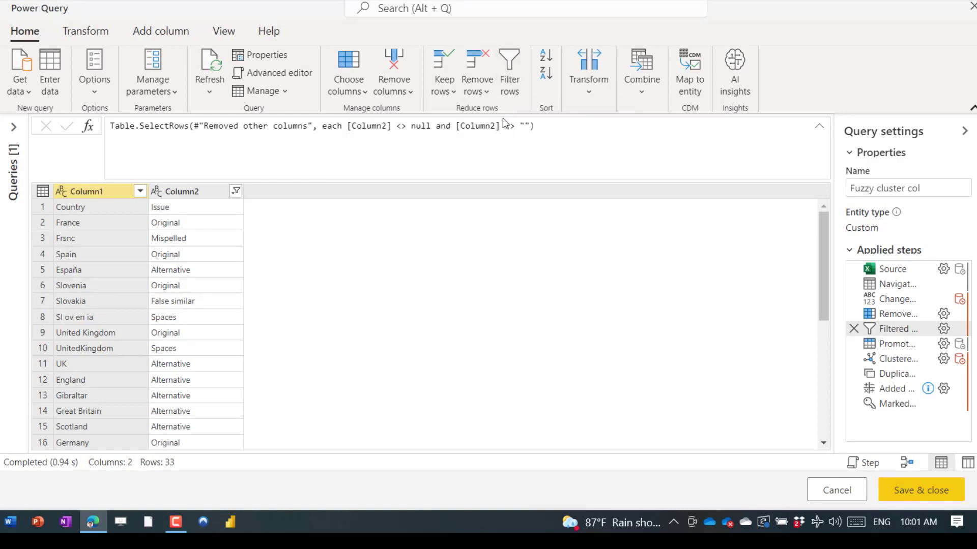
Browse the Transform commands and the table and Column1 menus without making changes
click(589, 76)
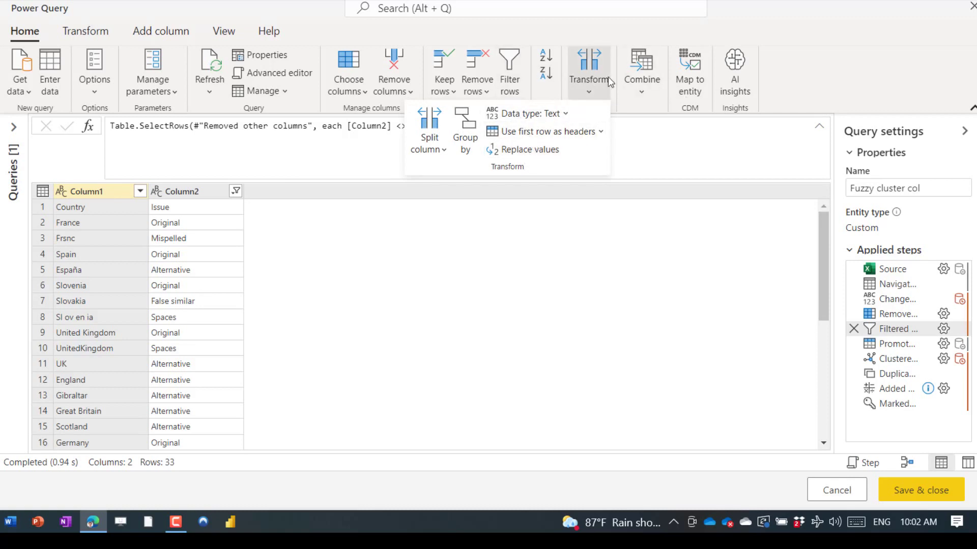
click(887, 91)
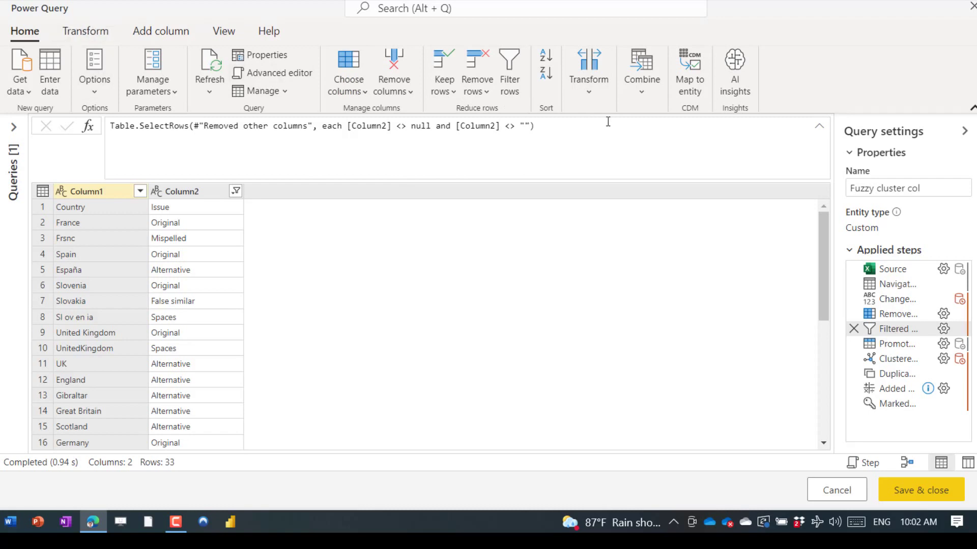
click(43, 192)
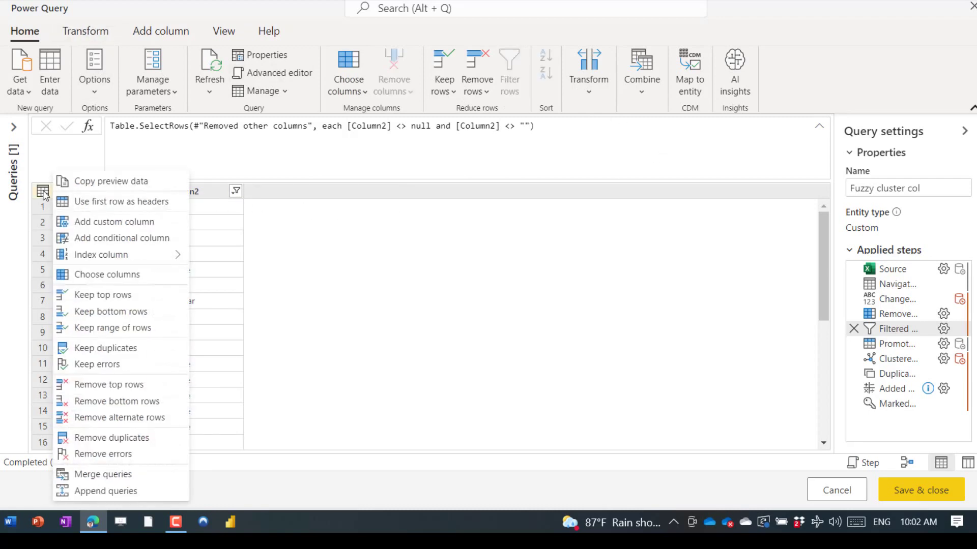
click(327, 302)
right_click(116, 190)
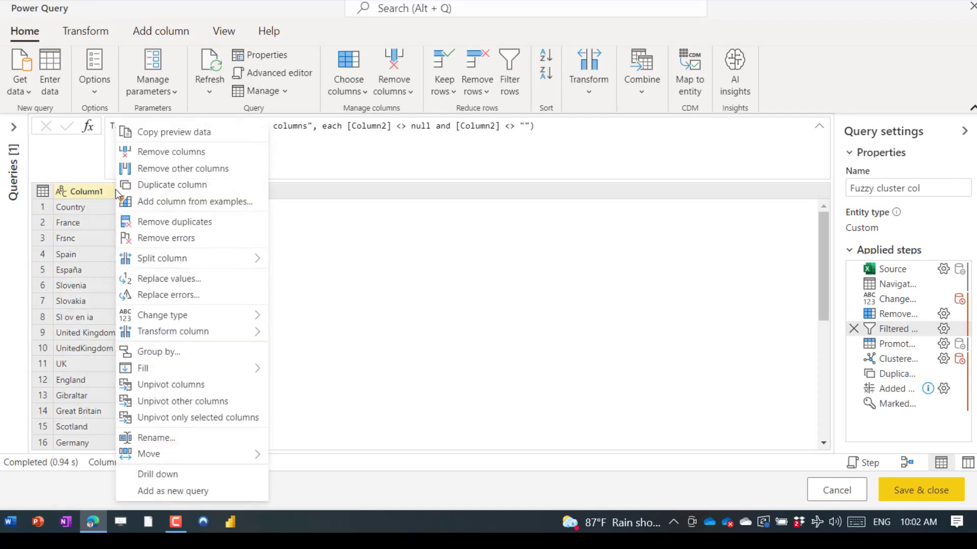
click(371, 287)
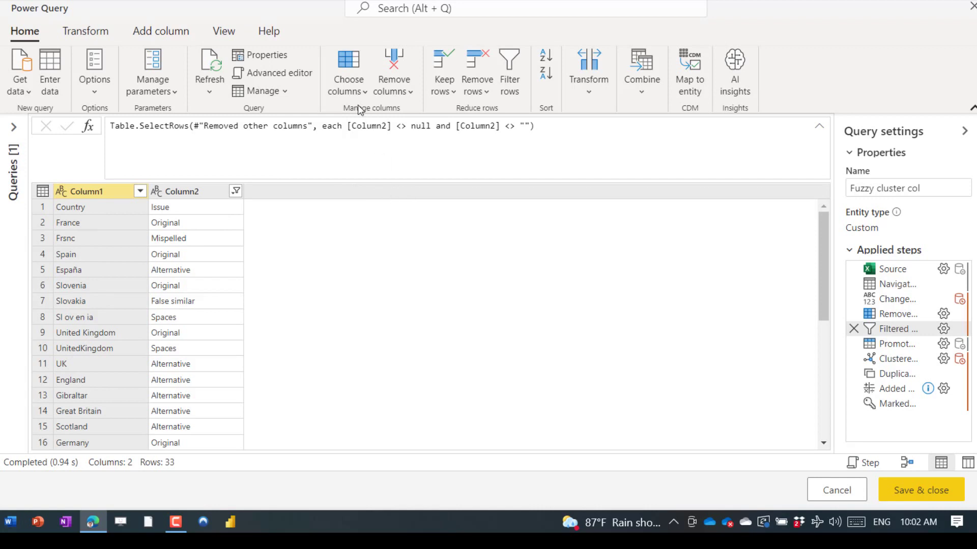
Dismiss Choose columns and cancel AI insights, then return to the Marked key columns step
click(349, 90)
click(331, 250)
click(740, 77)
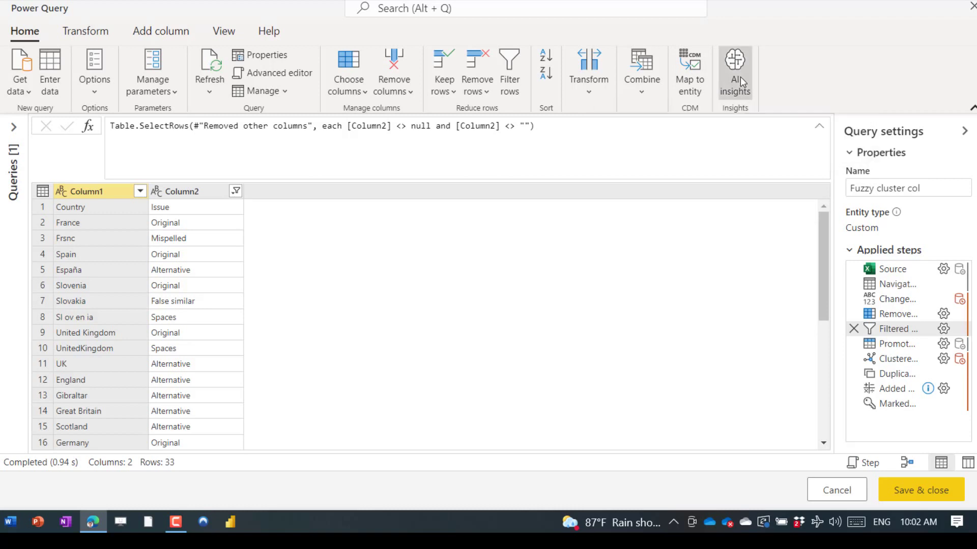
click(667, 291)
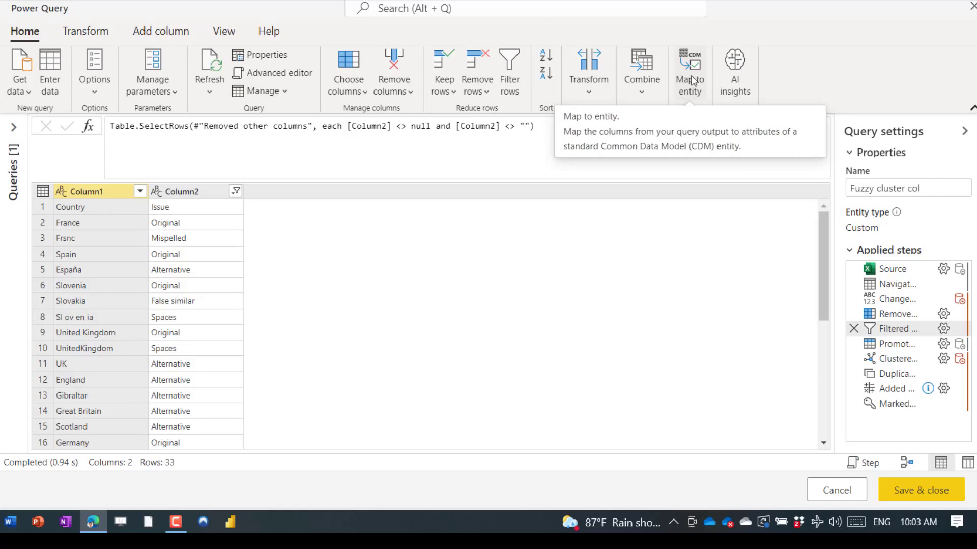
click(898, 404)
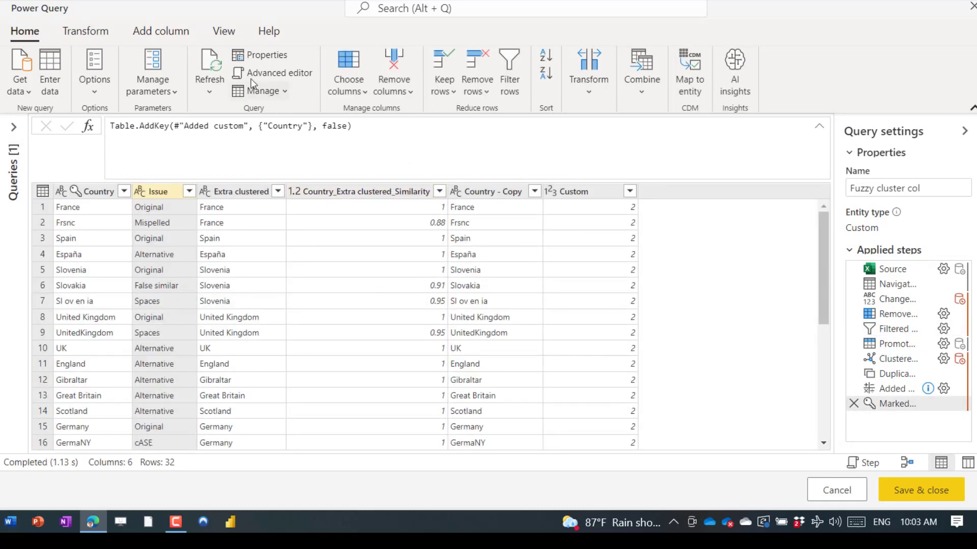
Use the simplified ribbon, go full screen with F11, and collapse the navigation pane to icons
click(224, 32)
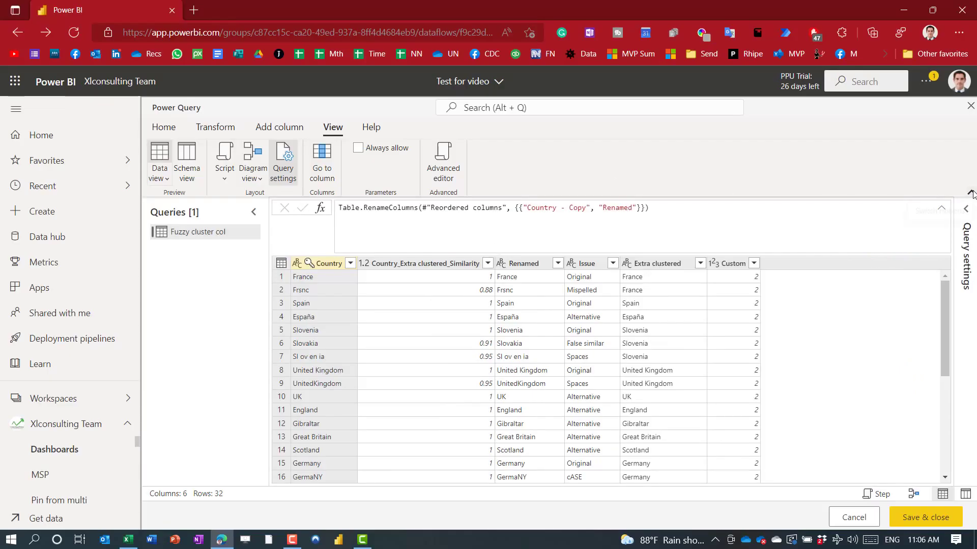
click(971, 192)
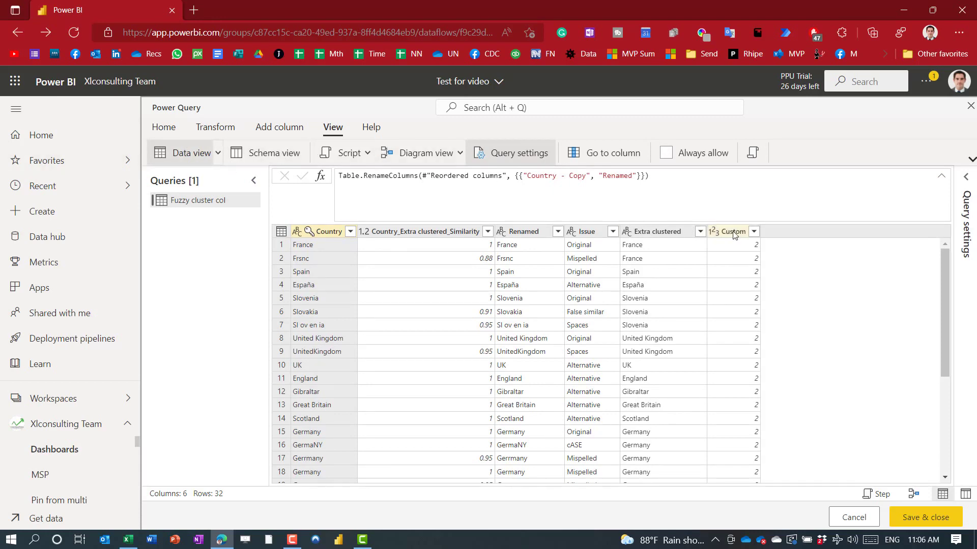
key(F11)
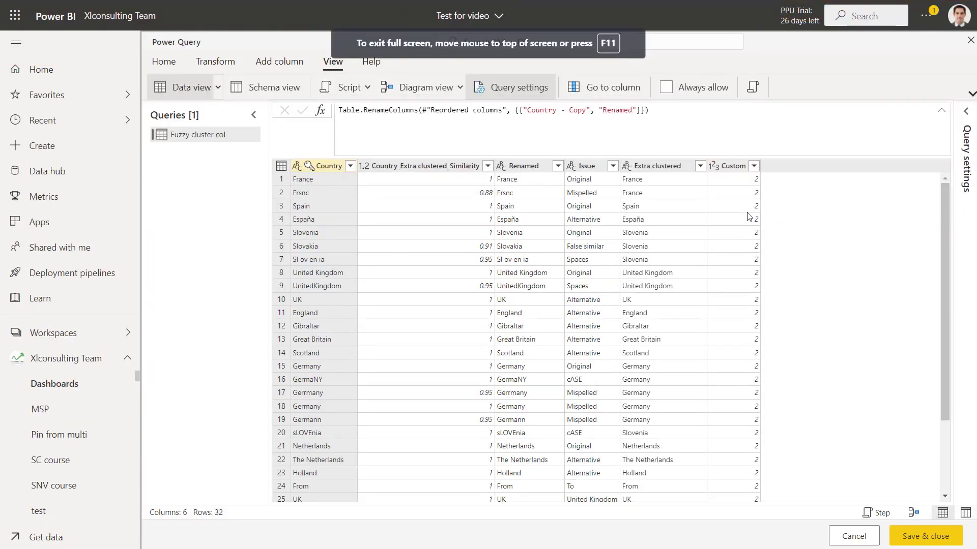
click(14, 48)
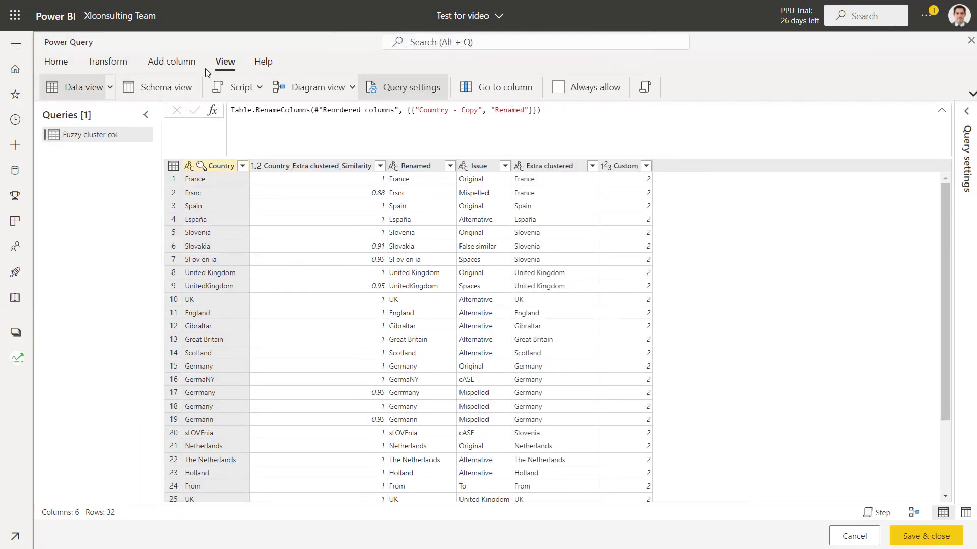
click(317, 91)
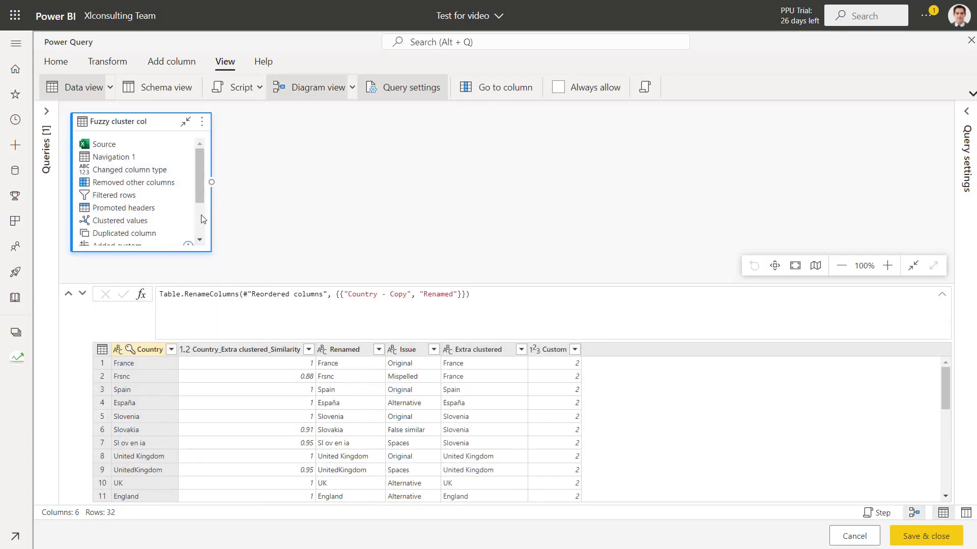
scroll(173, 214, down, 3)
scroll(170, 199, up, 3)
drag(199, 188, 201, 229)
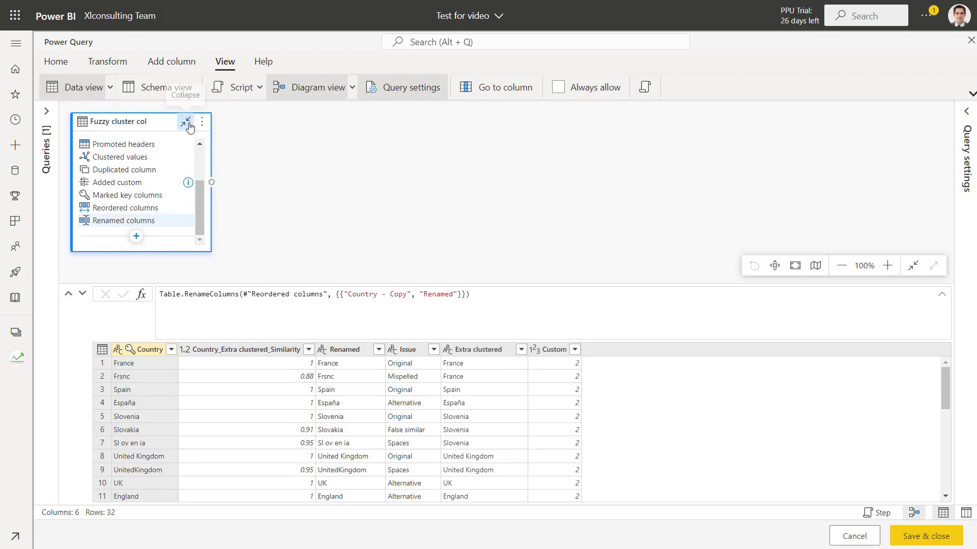
click(186, 123)
click(186, 124)
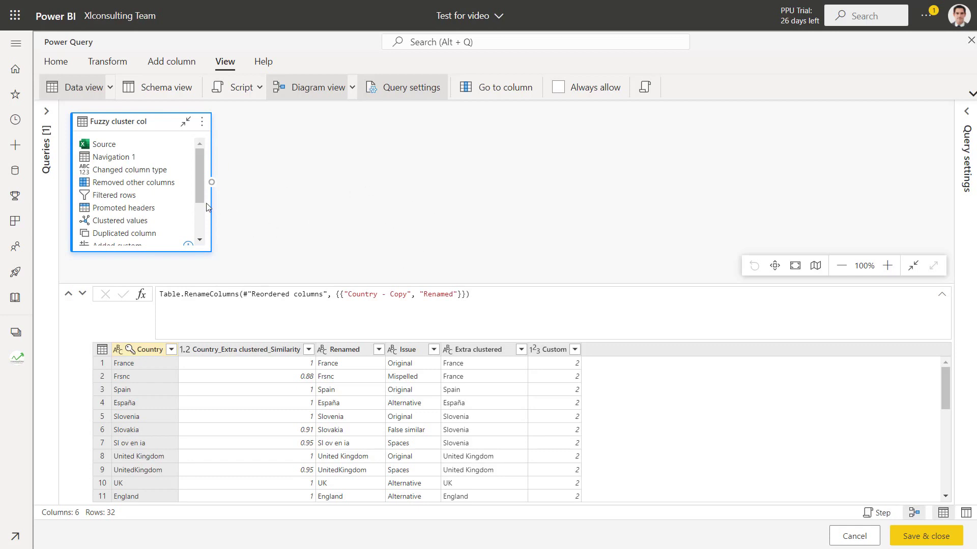
scroll(207, 207, down, 3)
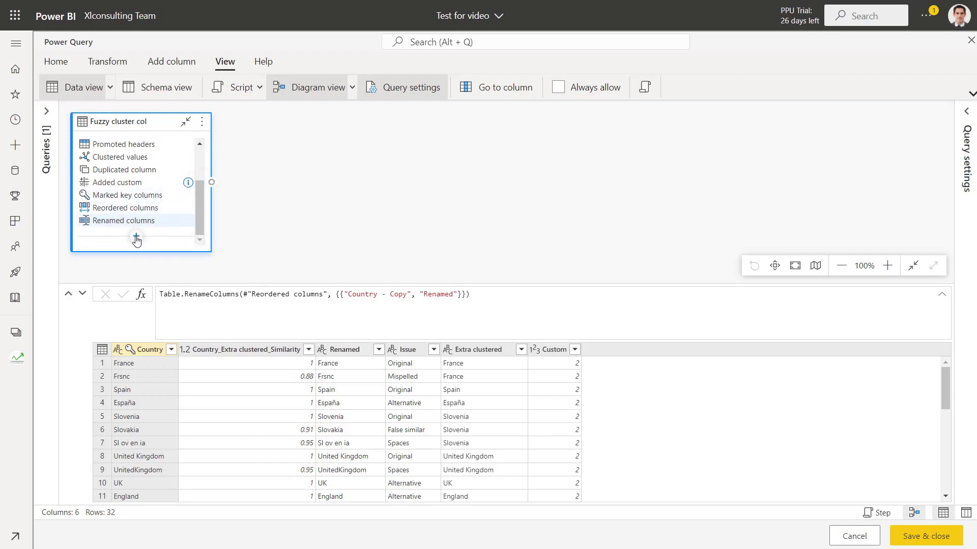
click(137, 237)
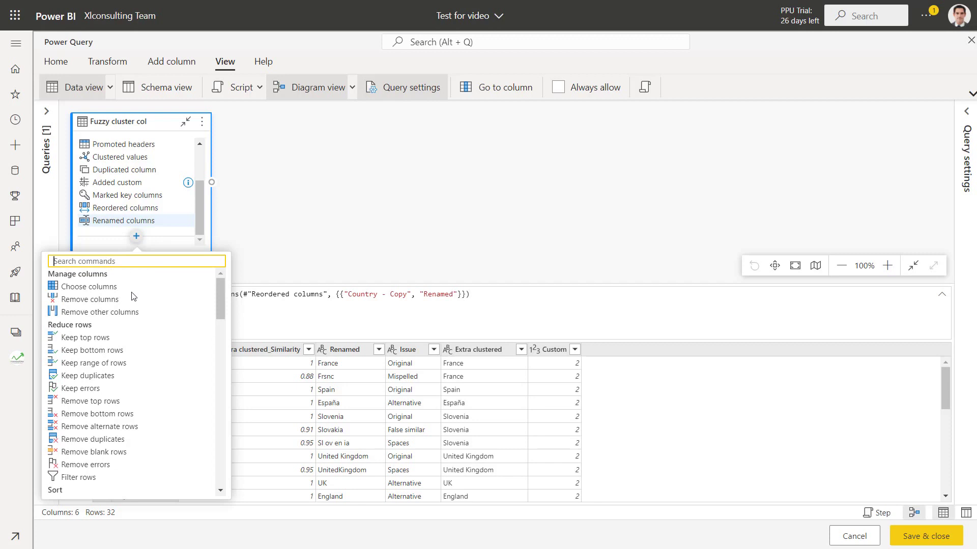
scroll(136, 366, down, 5)
scroll(135, 366, up, 5)
click(470, 35)
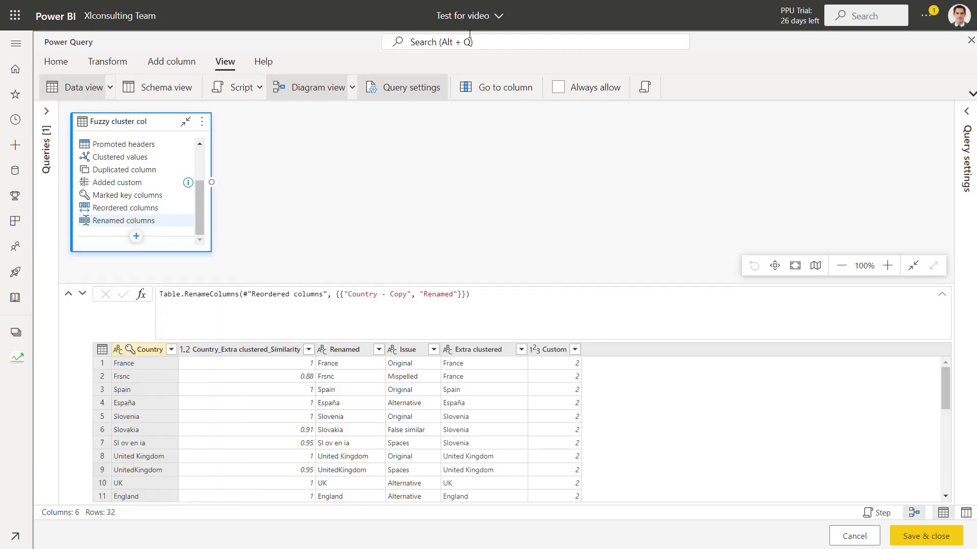
click(467, 38)
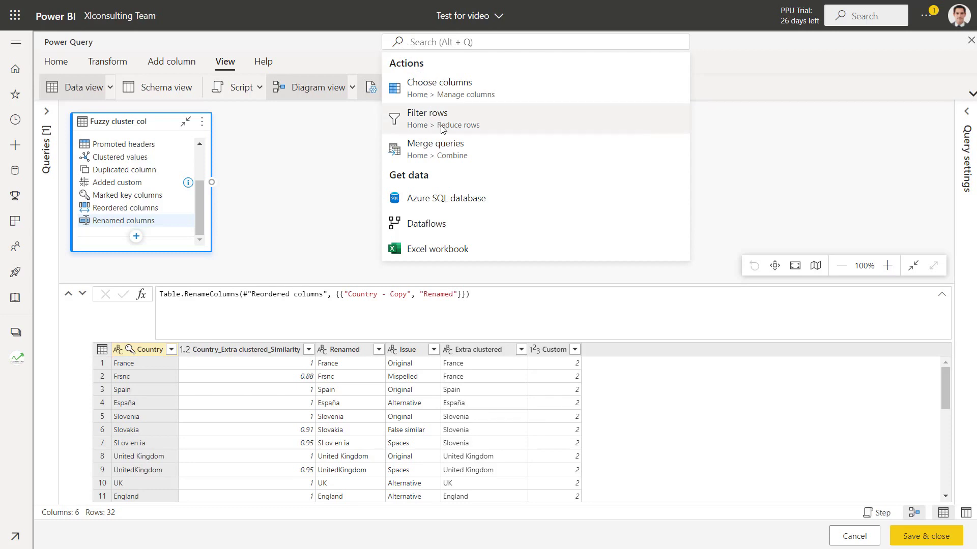
click(351, 51)
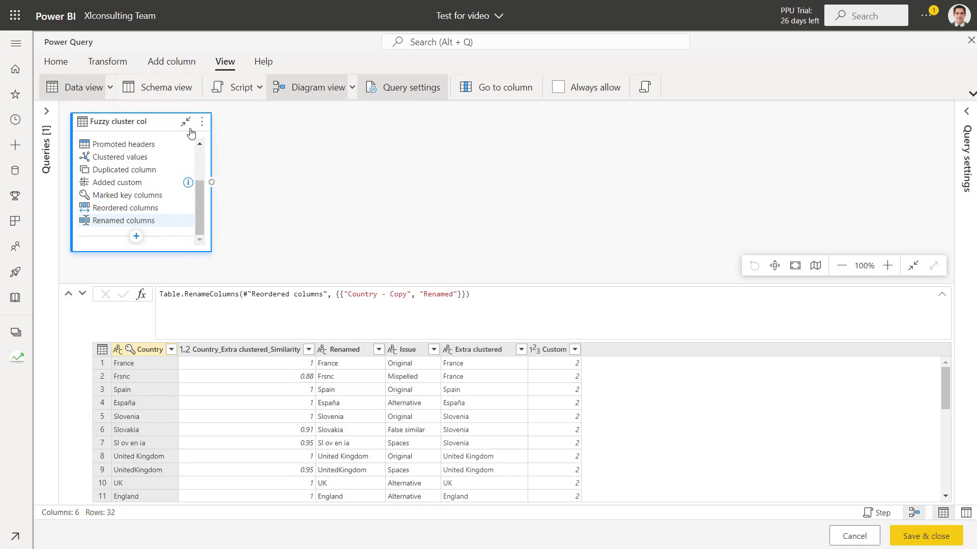
Duplicate the Fuzzy cluster col query in the Queries pane
click(46, 113)
right_click(103, 137)
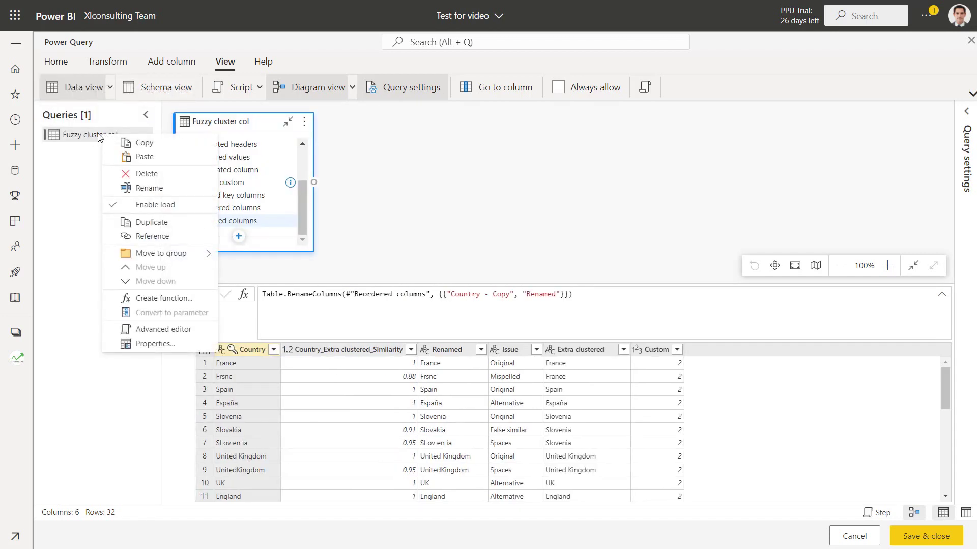
click(170, 222)
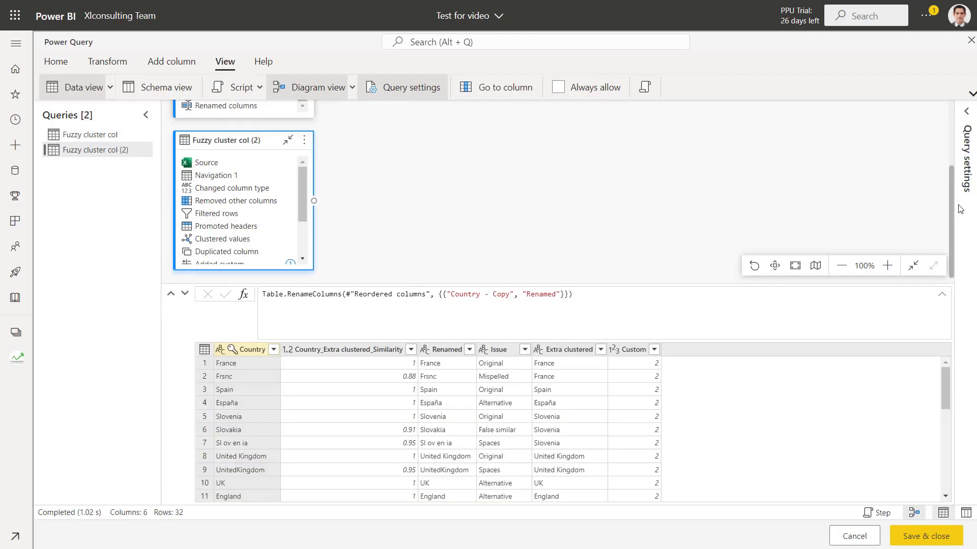
scroll(356, 194, up, 5)
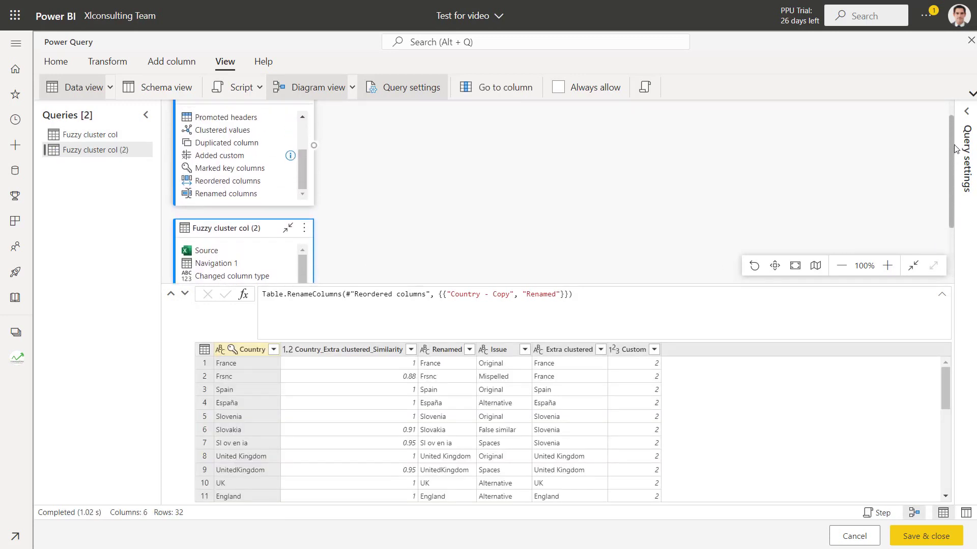
right_click(100, 137)
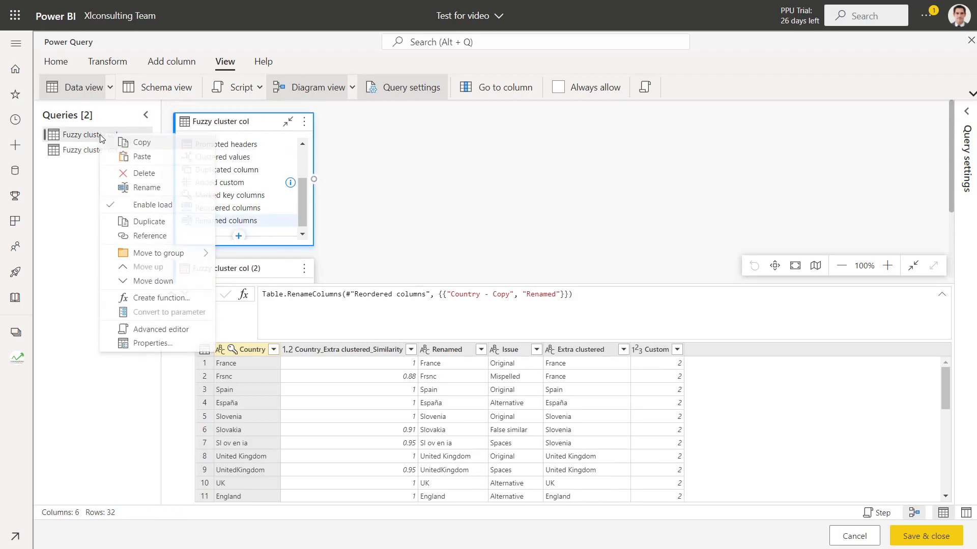
key(Escape)
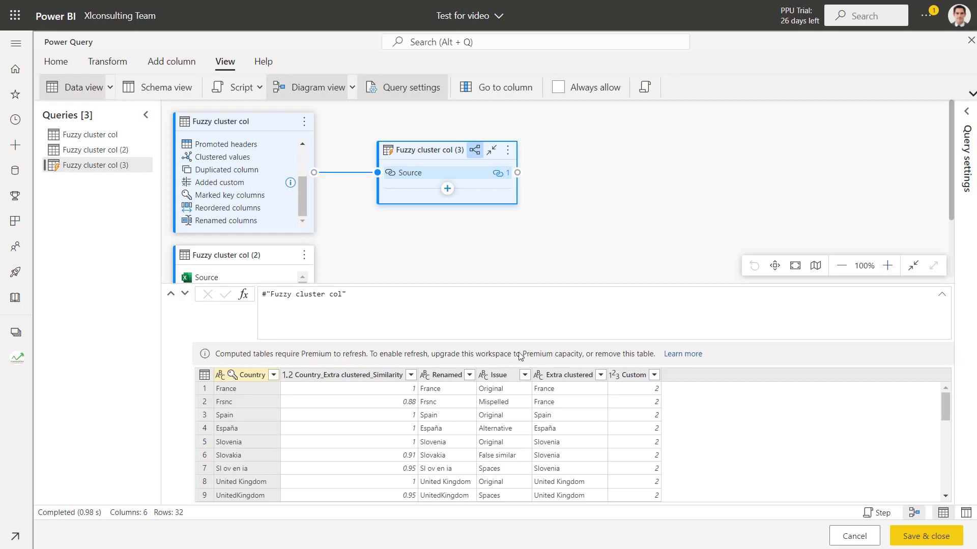
Delete the extra Fuzzy cluster col (3) query, select Fuzzy cluster col (2), and open Merge queries
right_click(426, 153)
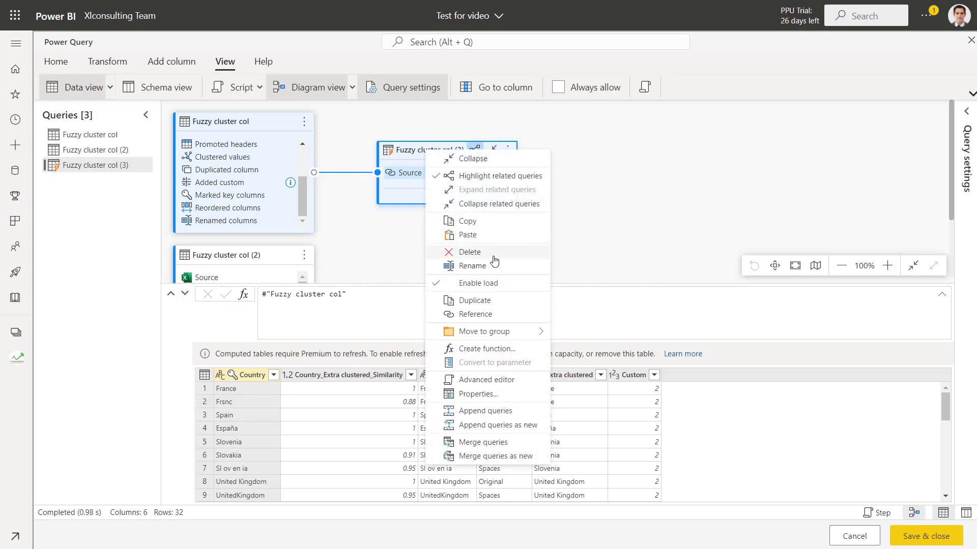
click(490, 253)
click(540, 320)
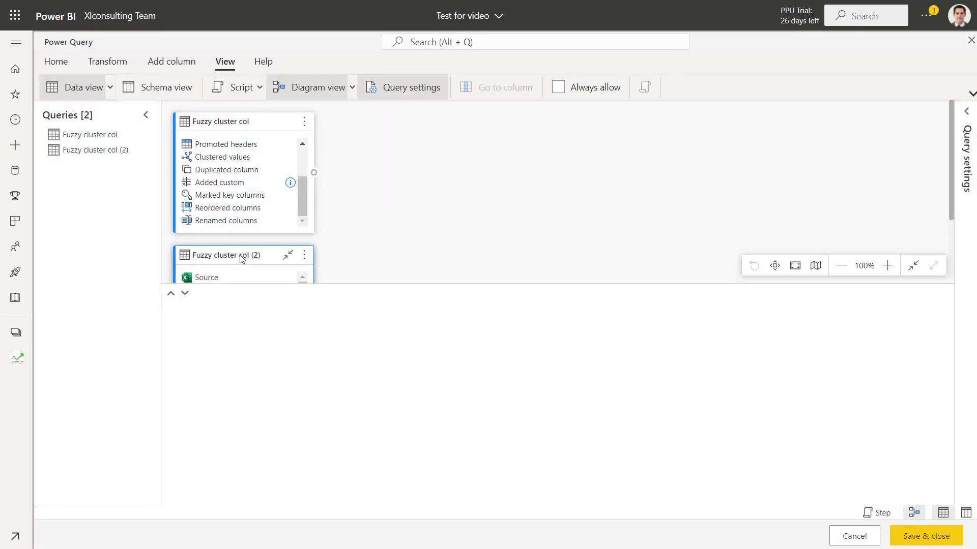
click(243, 255)
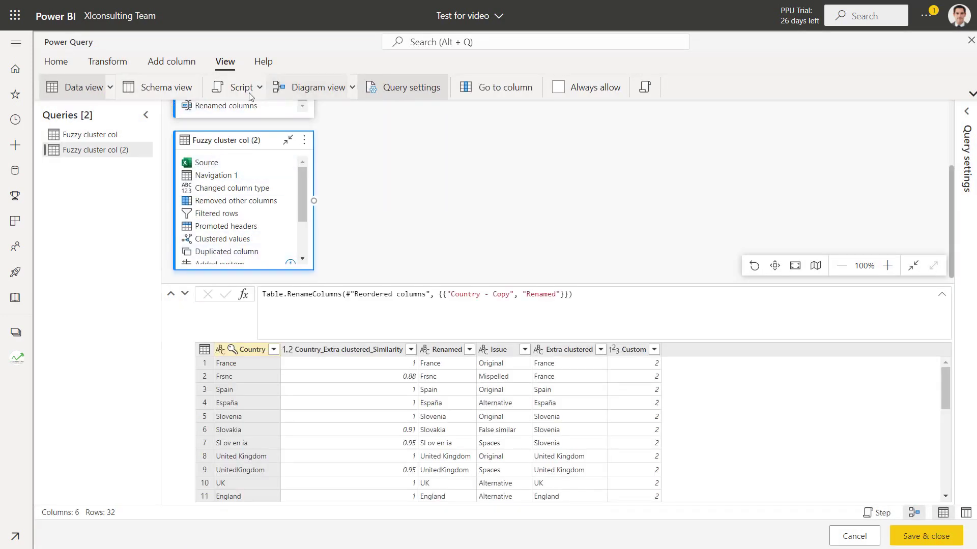
click(108, 61)
click(56, 61)
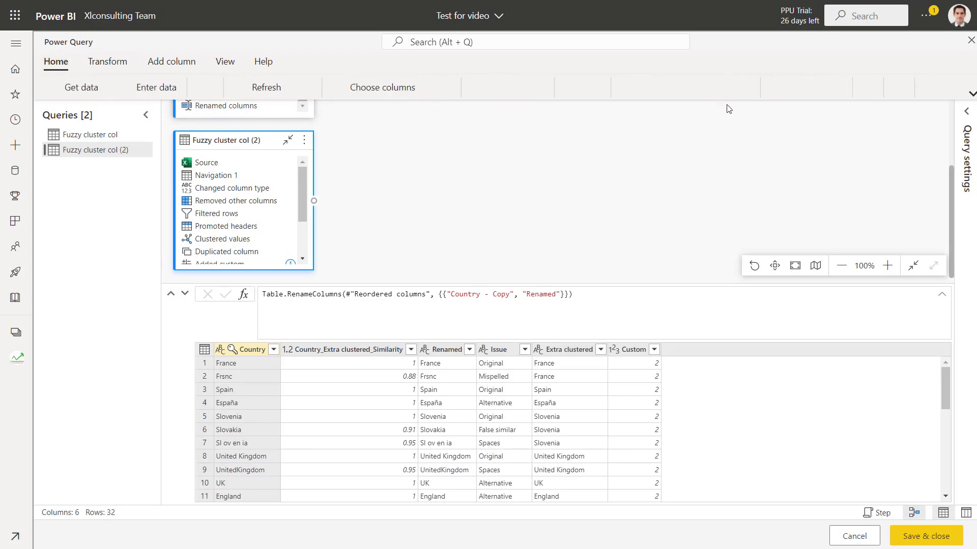
click(726, 89)
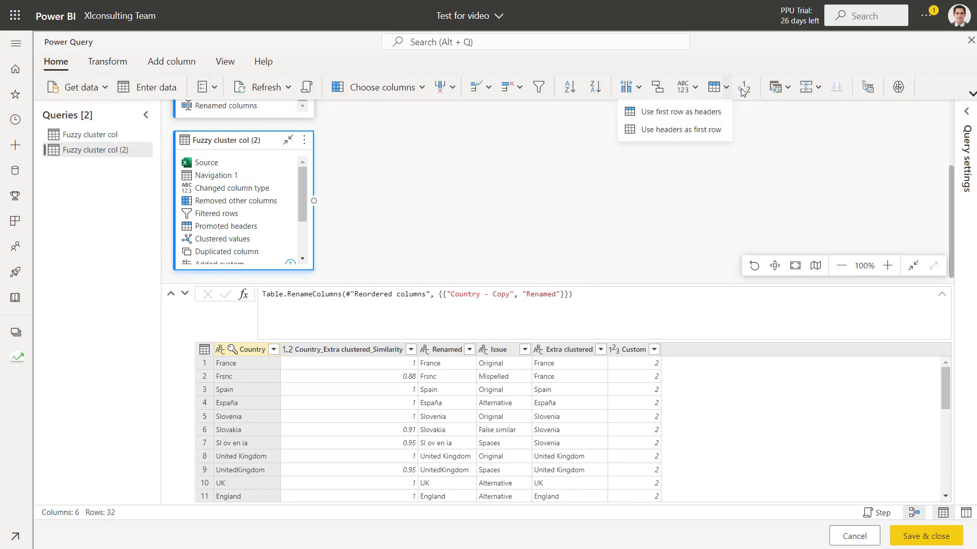
click(789, 88)
Left-outer merge with Fuzzy cluster col, matching on Country in both tables
click(762, 113)
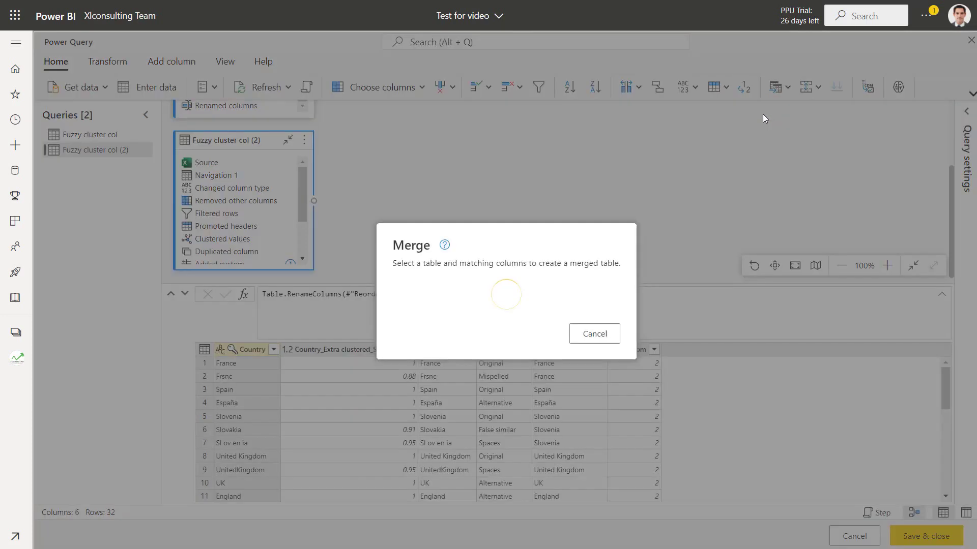
click(393, 252)
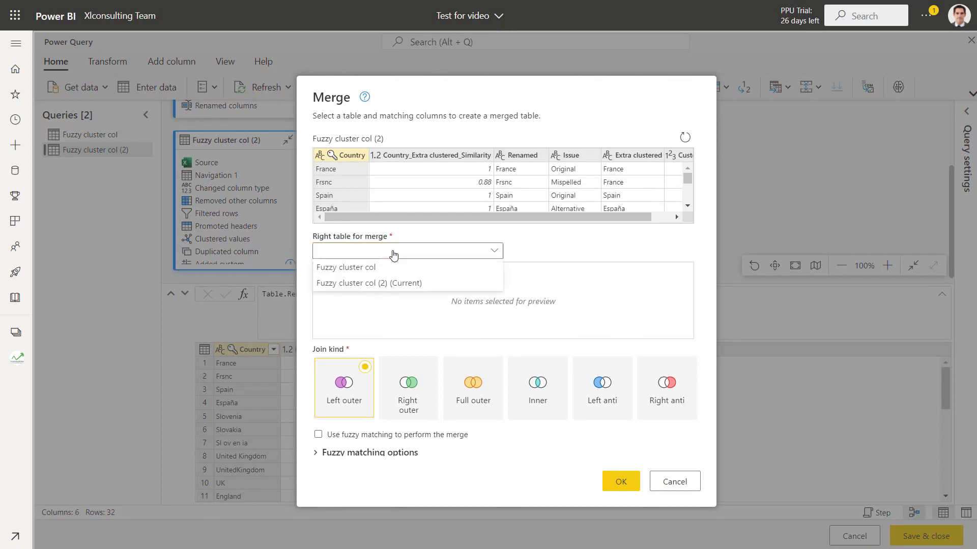
click(391, 267)
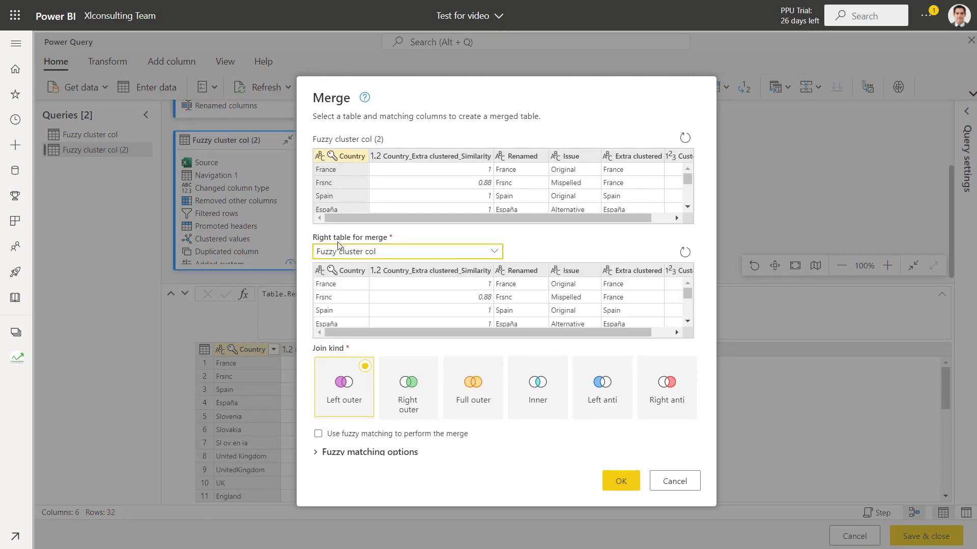
click(349, 274)
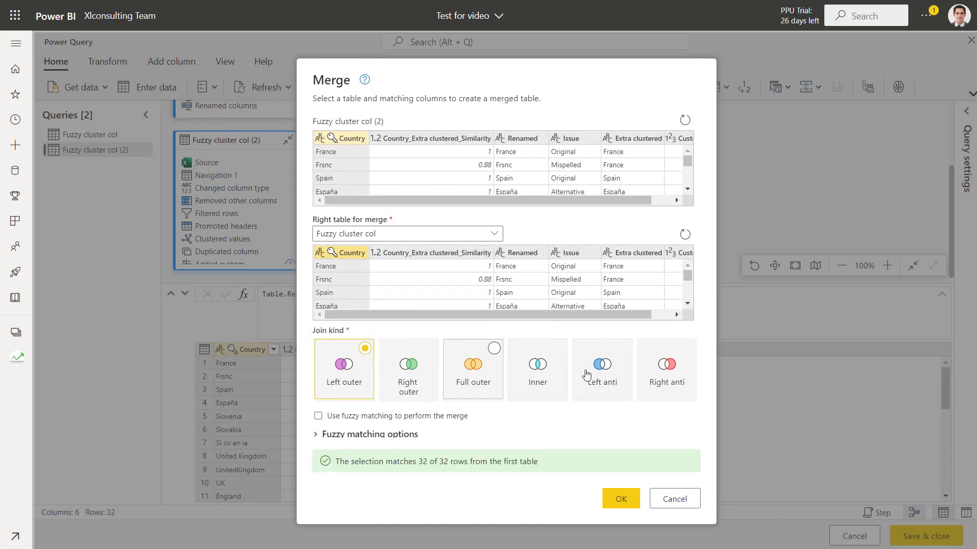
click(318, 434)
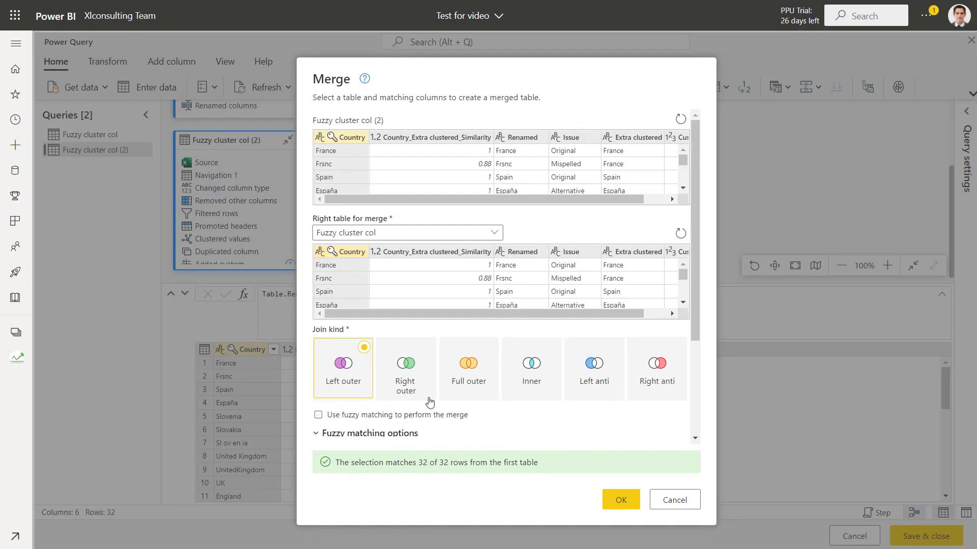
scroll(428, 402, down, 3)
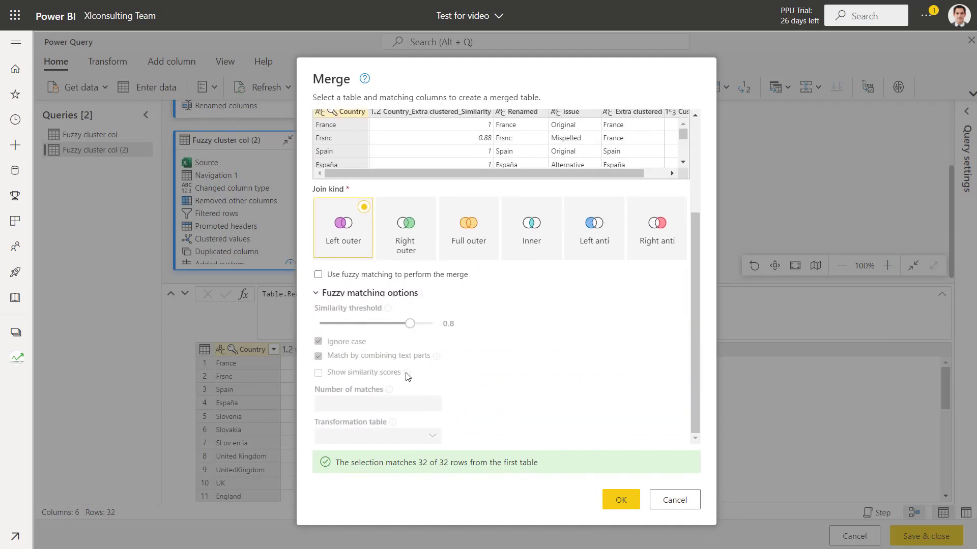
click(316, 293)
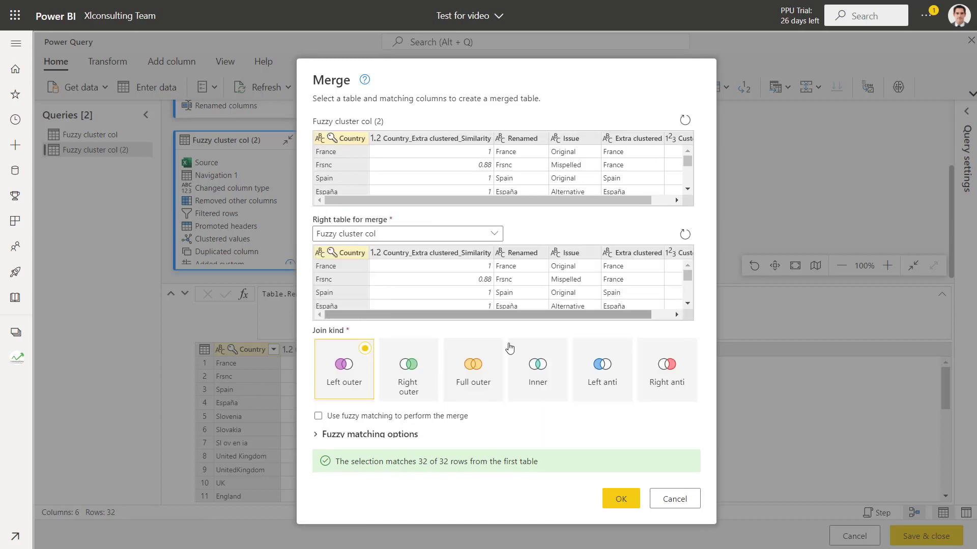
click(615, 501)
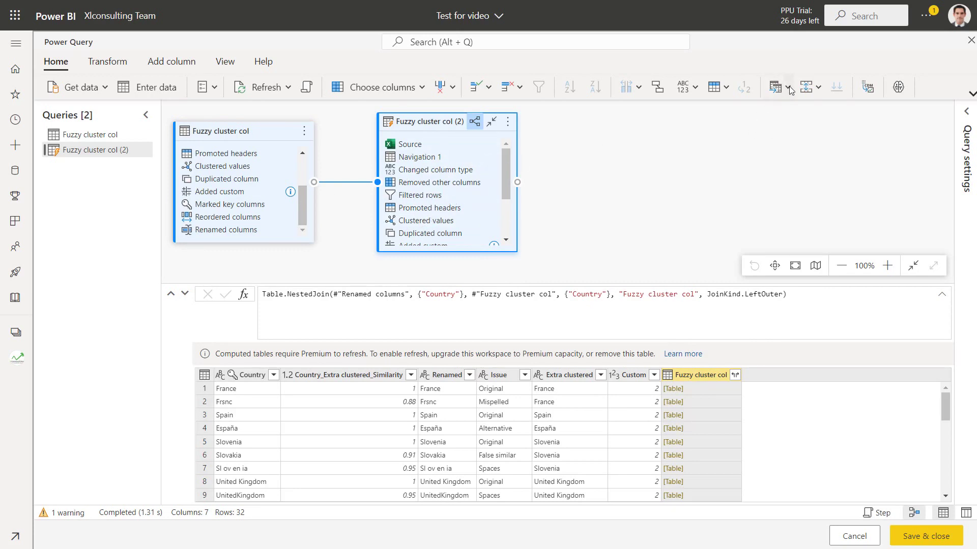
Show the original Fuzzy cluster col query's columns, types and keys in Schema view
click(818, 89)
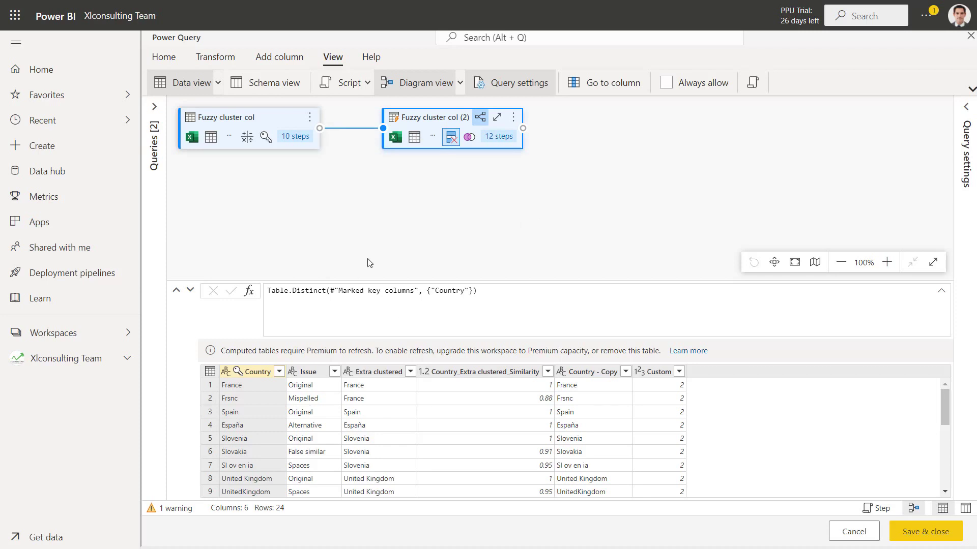
click(257, 118)
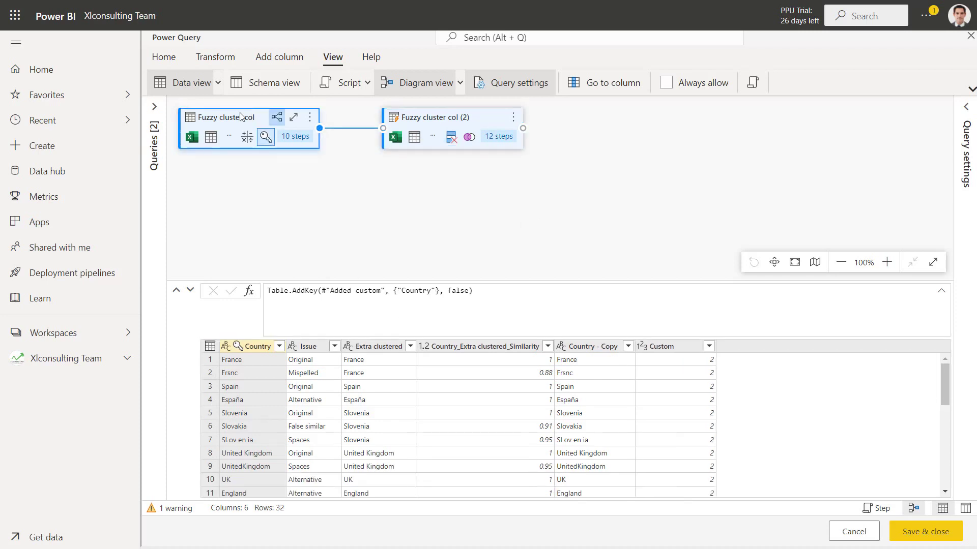
click(264, 83)
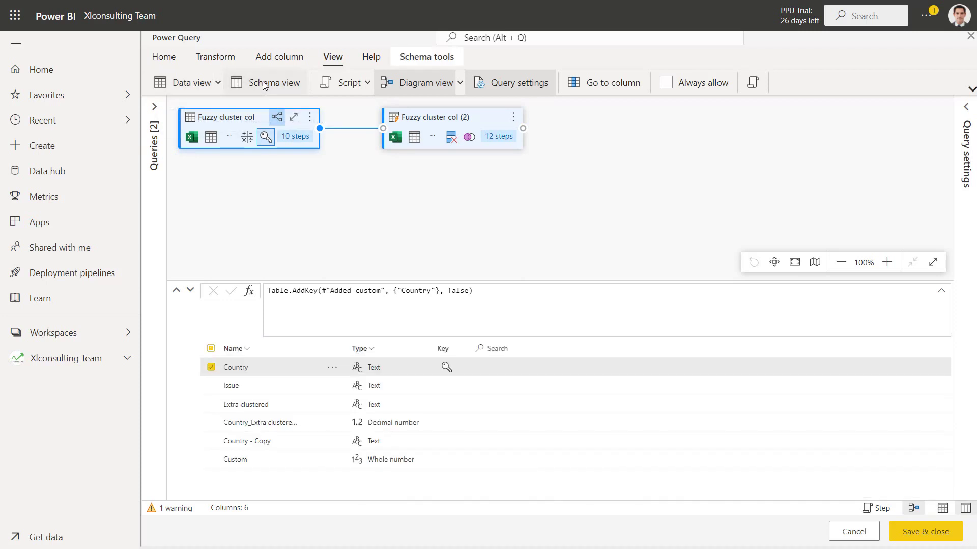
click(194, 85)
click(253, 87)
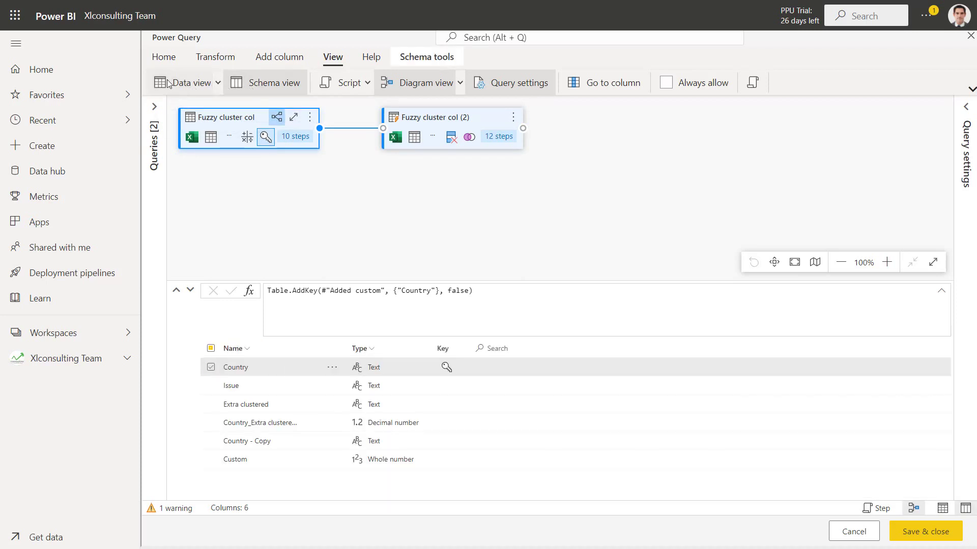
Hide the query diagram and leave the data preview display options unchanged
click(461, 84)
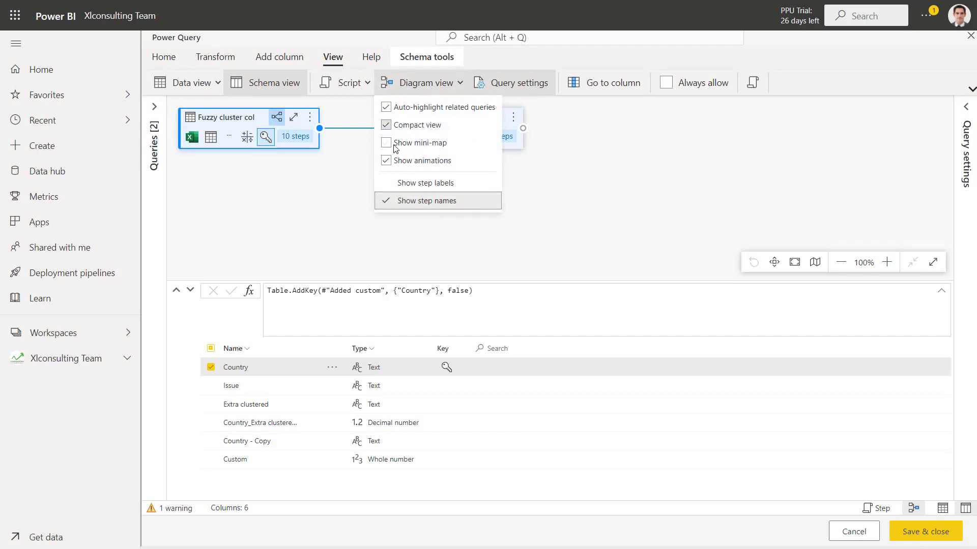
click(392, 86)
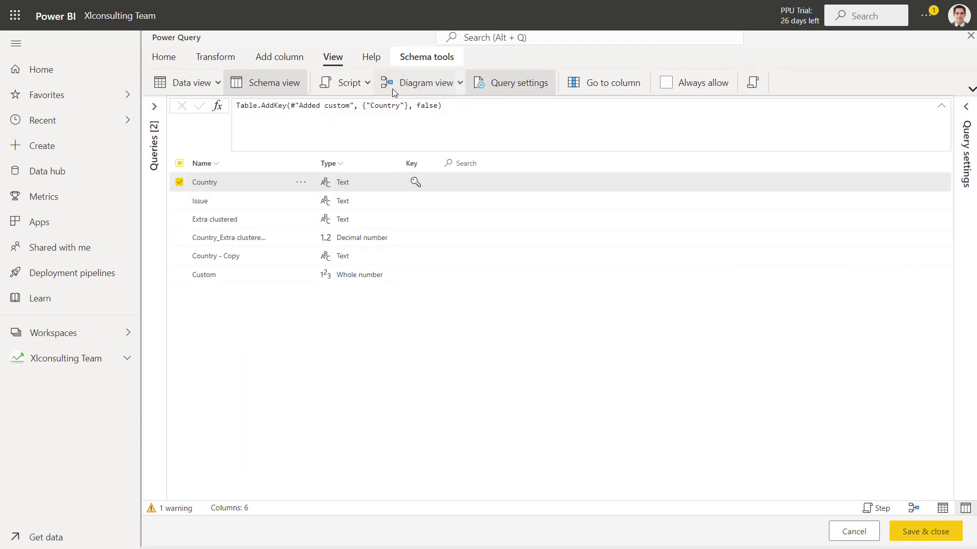
click(217, 85)
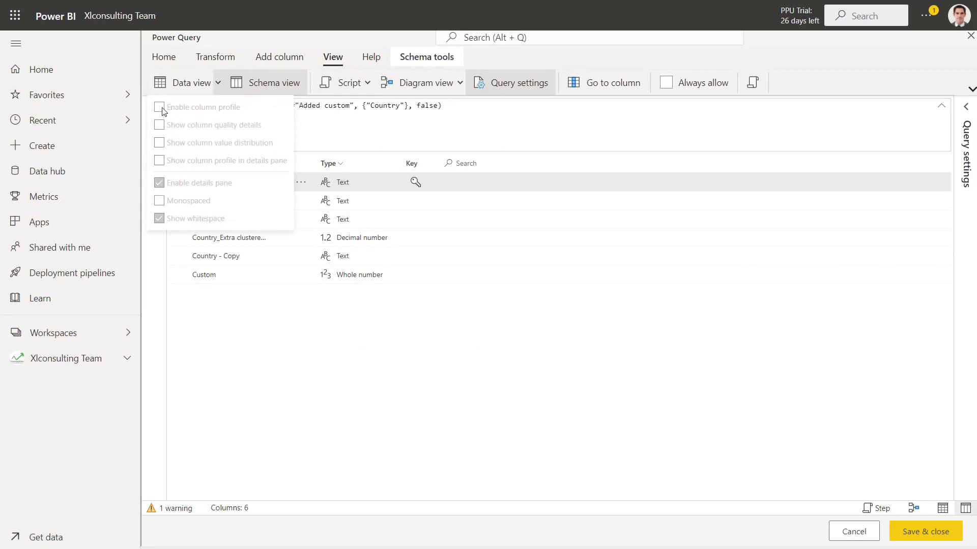
click(660, 331)
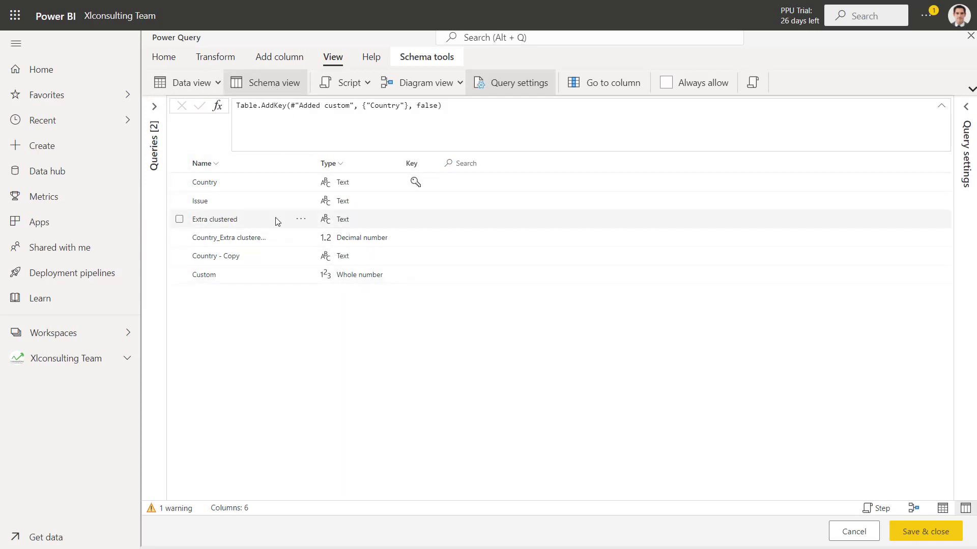
Move Issue and Extra clustered below Country - Copy and rename that column 'Renamed'
click(272, 203)
drag(272, 236, 265, 269)
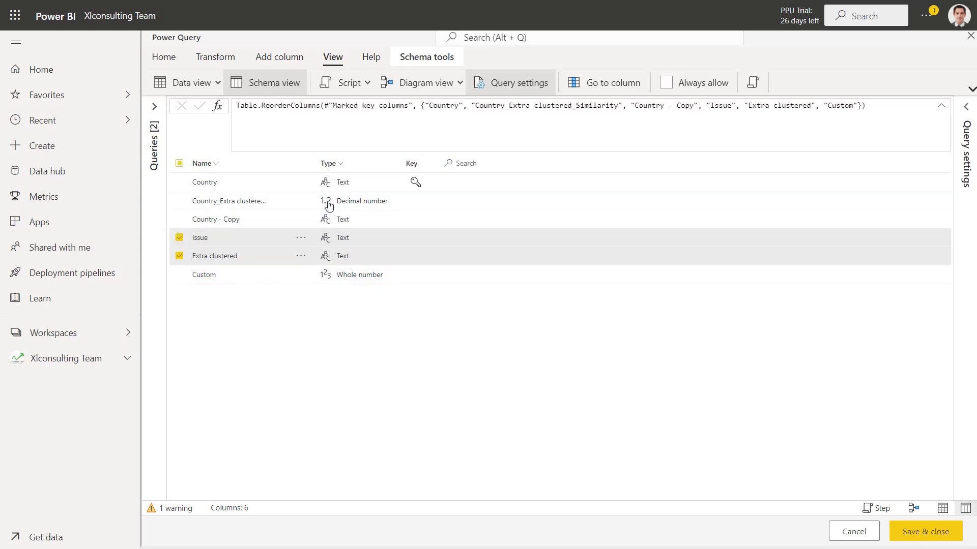
click(326, 223)
click(326, 225)
click(347, 215)
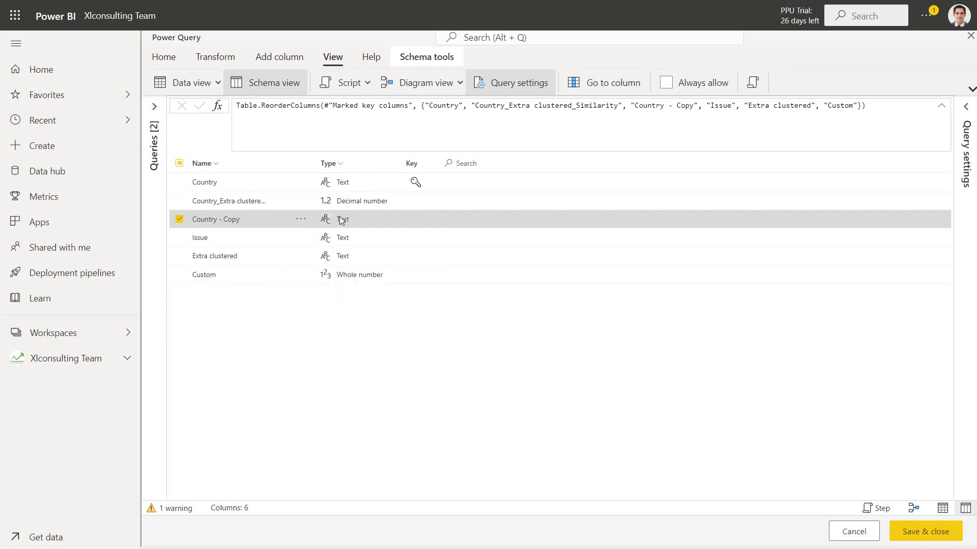
double_click(216, 219)
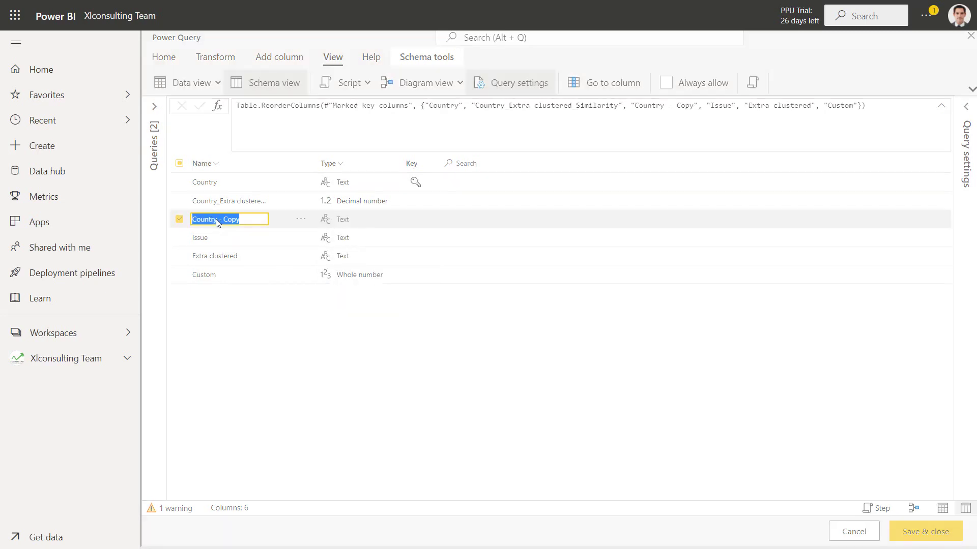
text(Renamed)
key(Return)
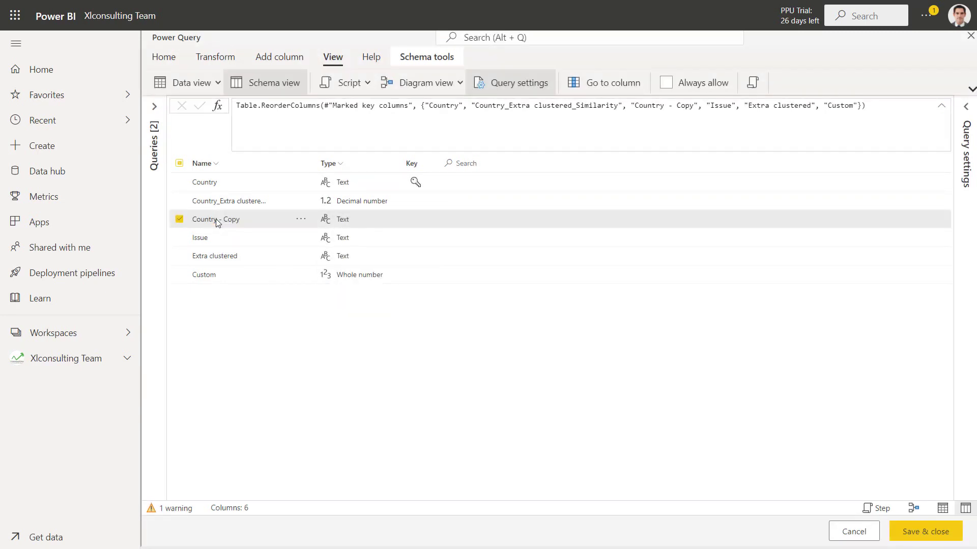
Select Country, Renamed and Issue and check their data type choices without changing them
click(347, 182)
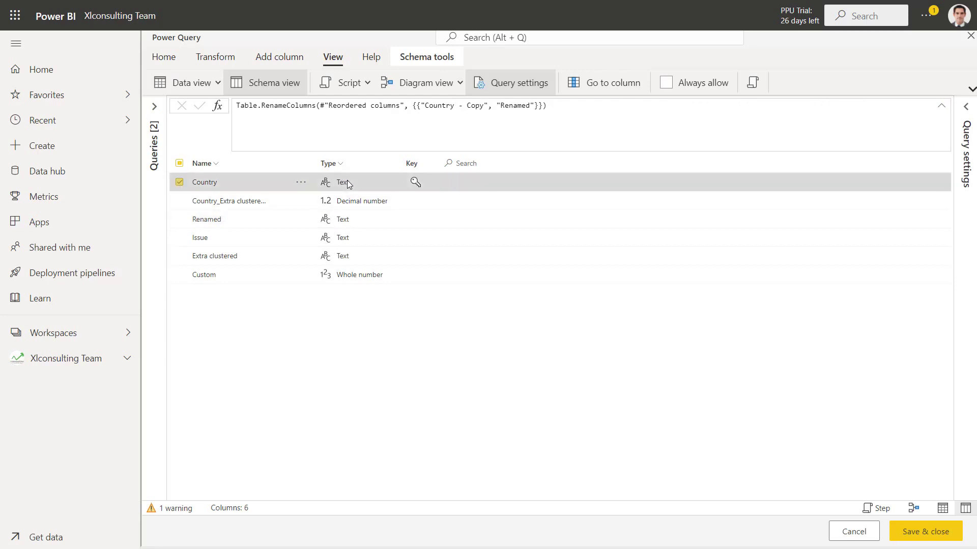
ctrl+click(359, 220)
ctrl+click(360, 239)
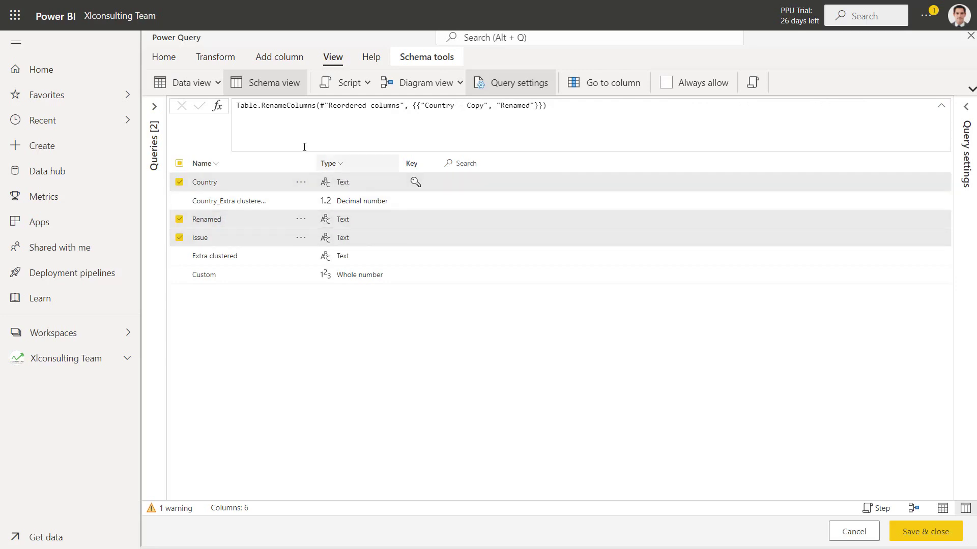
click(215, 57)
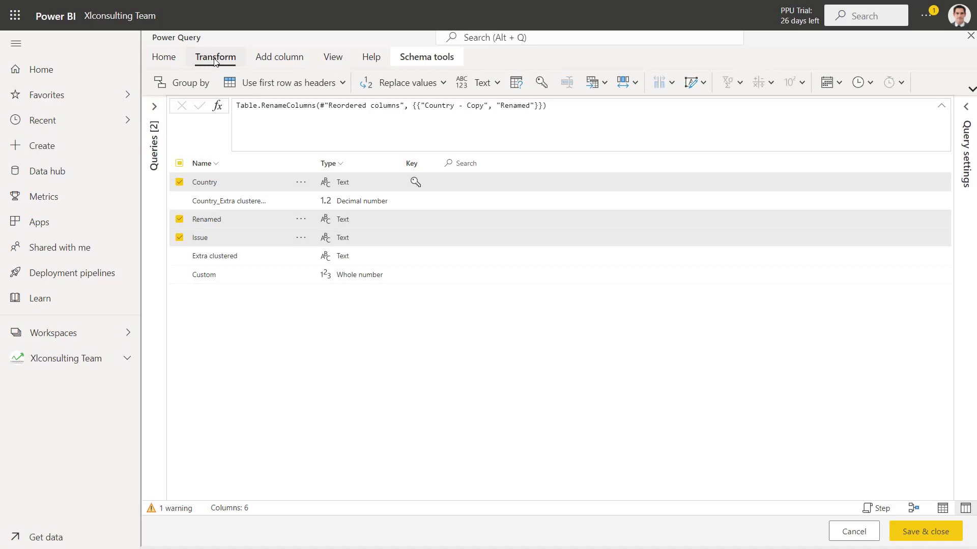
click(486, 83)
click(338, 351)
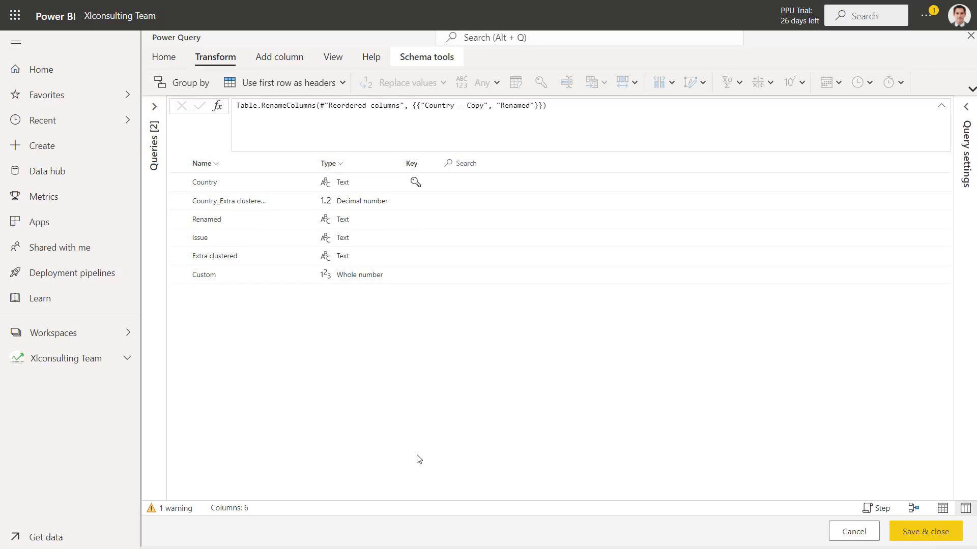
Mark Renamed and Extra clustered as key columns
click(418, 182)
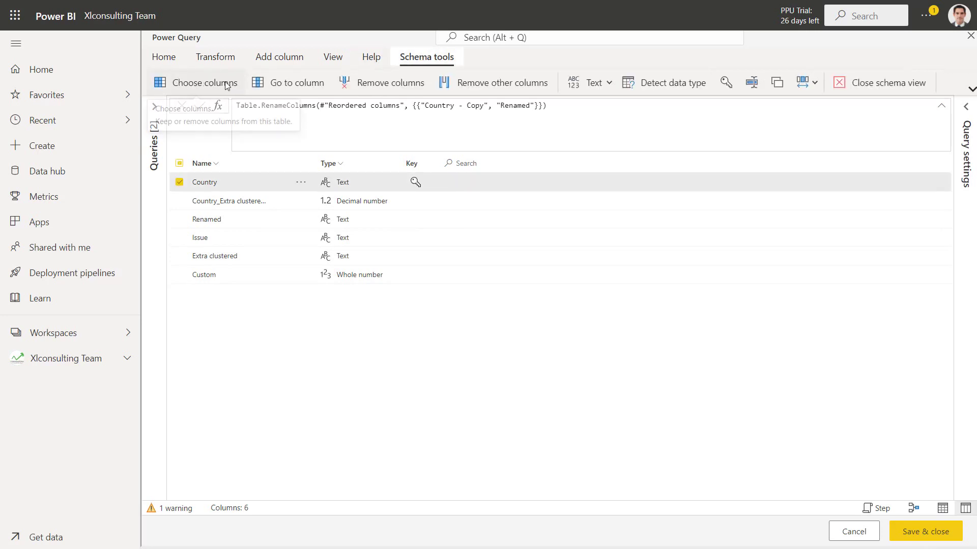
click(418, 220)
ctrl+click(430, 257)
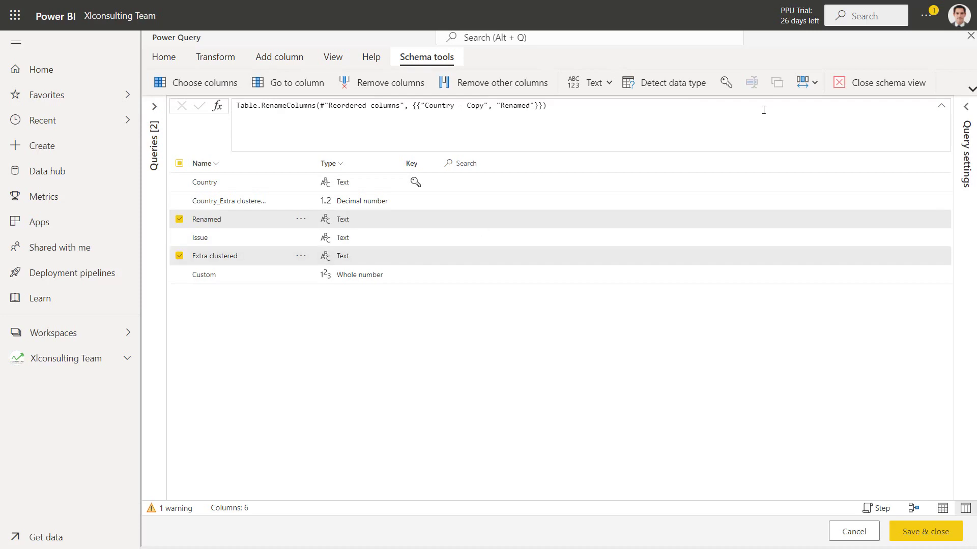
click(726, 83)
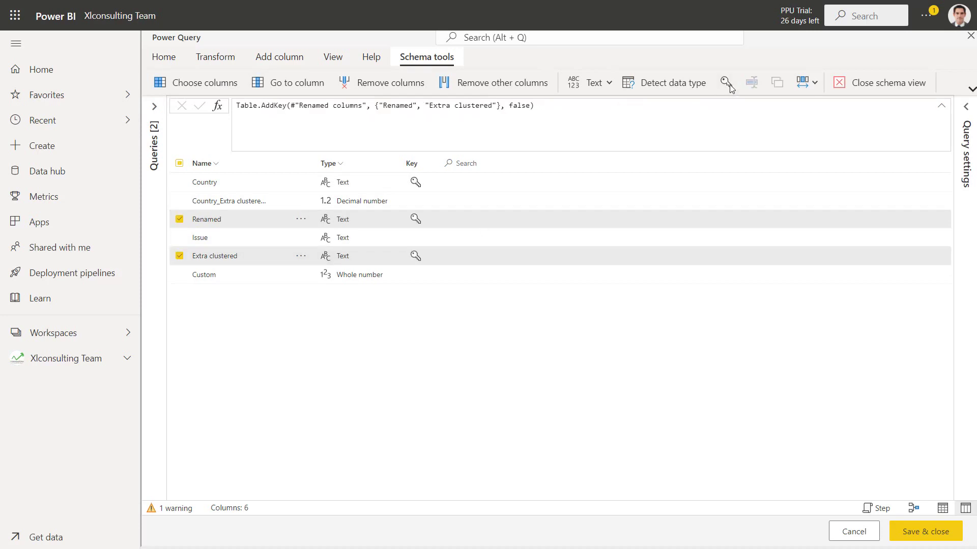
click(972, 89)
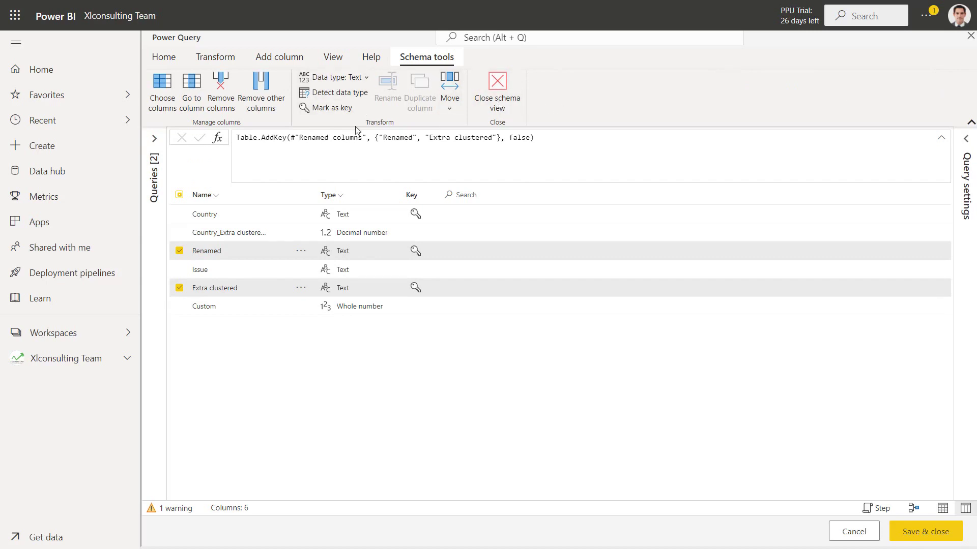
Leave Schema view, review the Similarity, Renamed and Issue columns, then Save & close
click(502, 89)
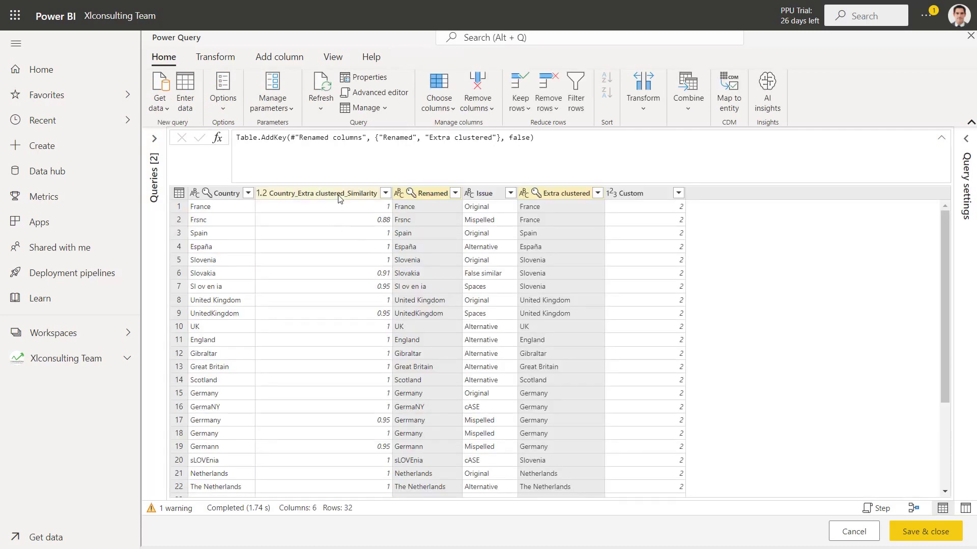
click(341, 196)
click(414, 197)
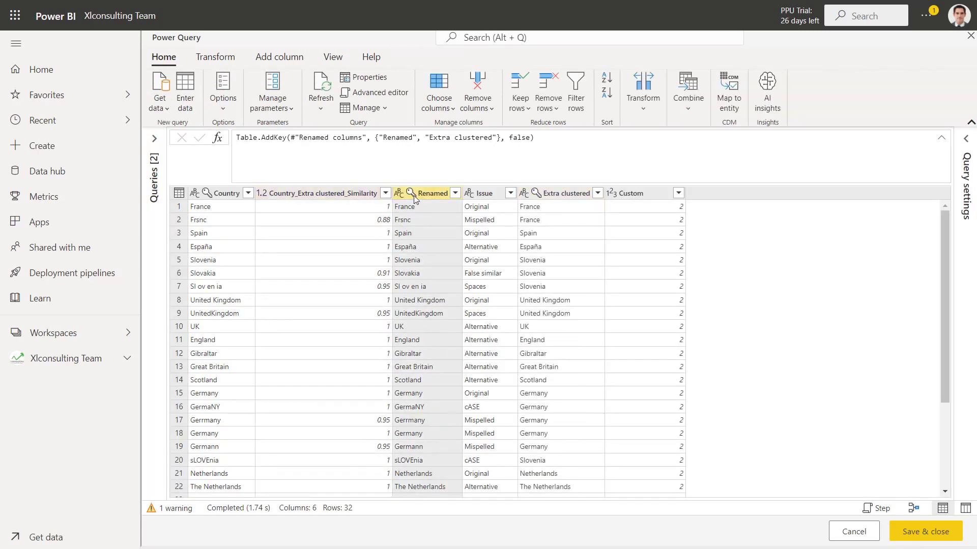
click(492, 197)
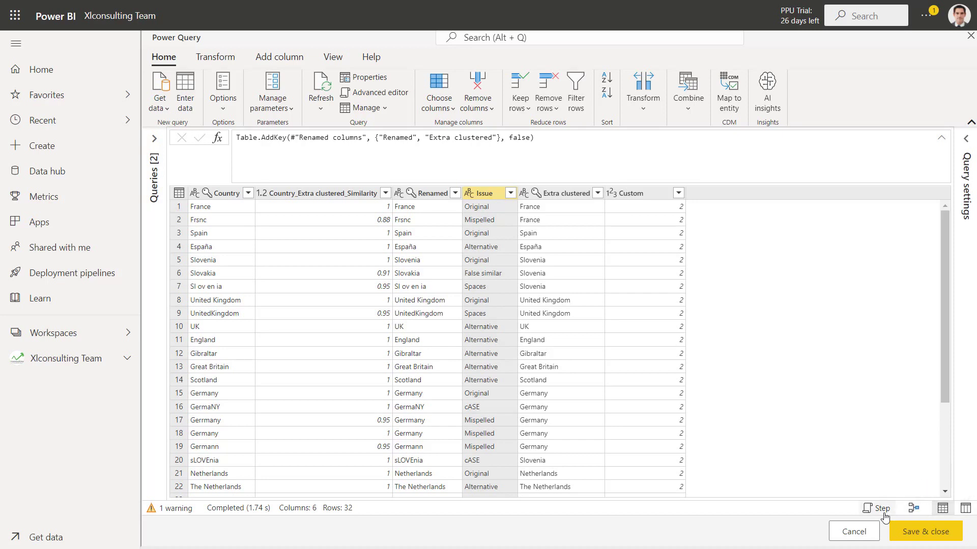
click(924, 532)
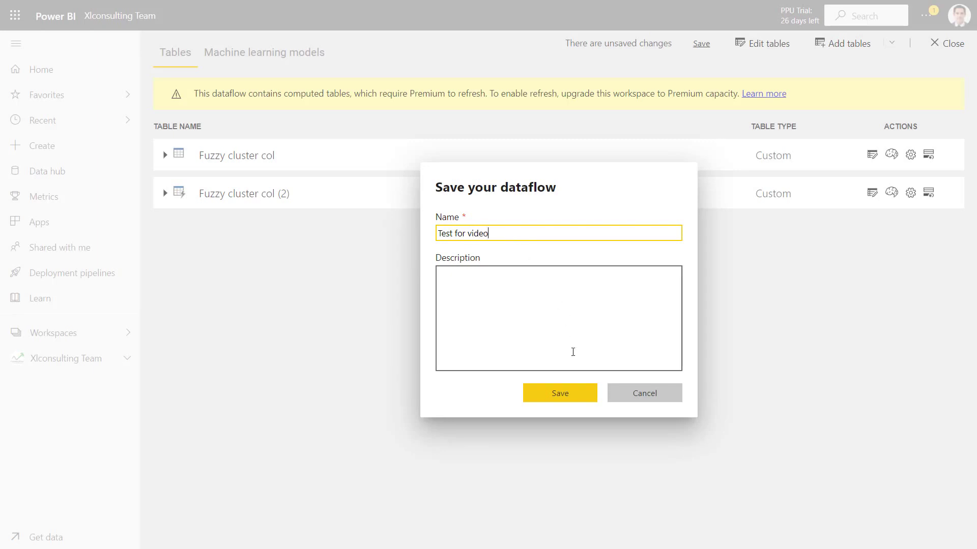
Save the dataflow as 'Test for video', reopen its tables, and switch to Excel
click(568, 395)
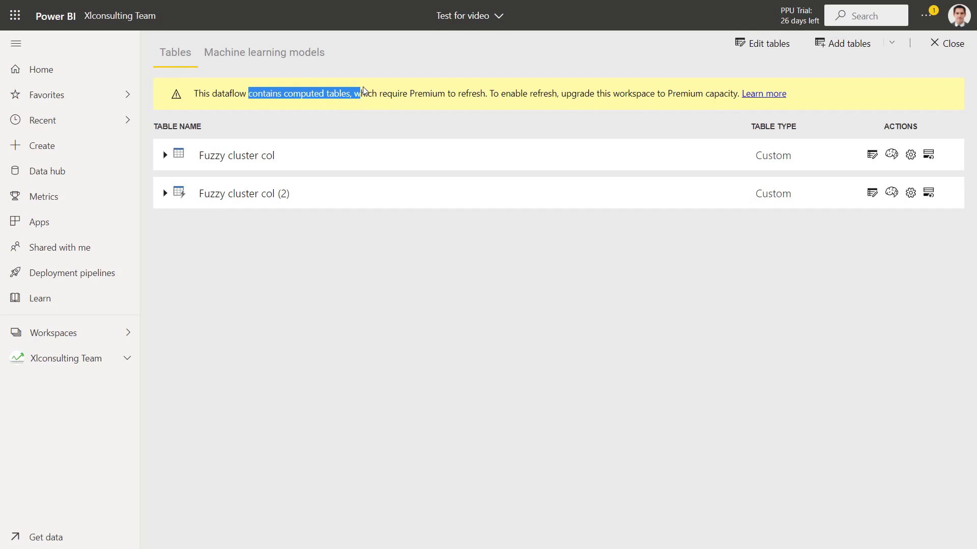
drag(362, 90, 811, 113)
click(627, 266)
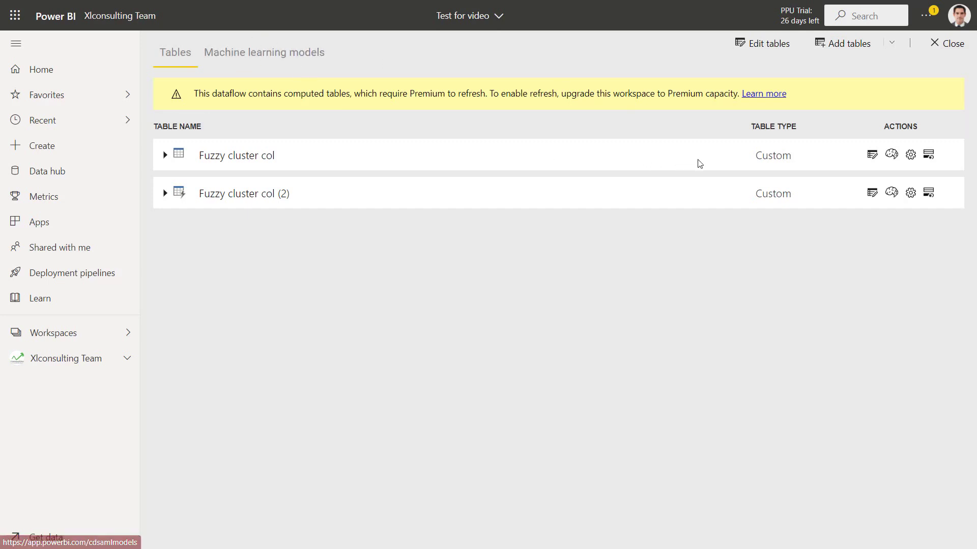
click(781, 50)
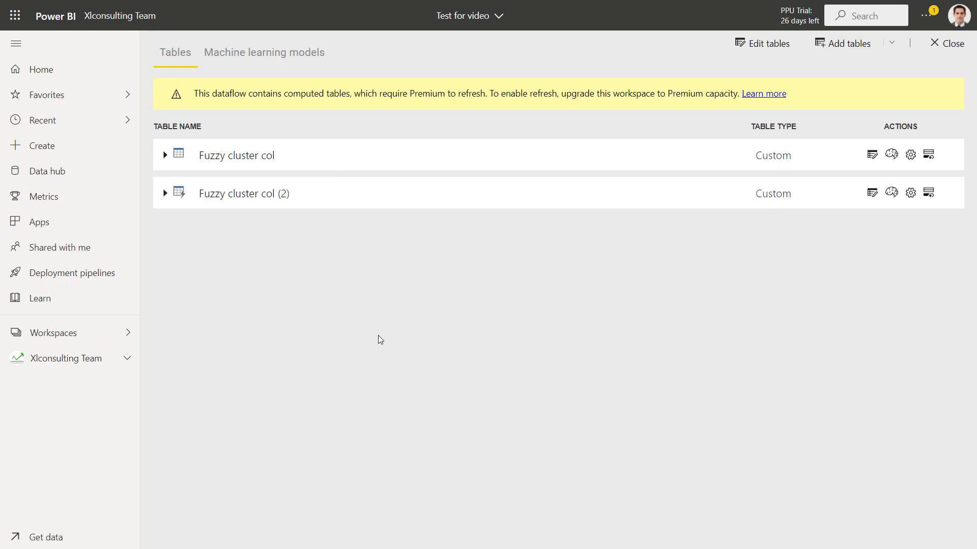
key(alt+Tab)
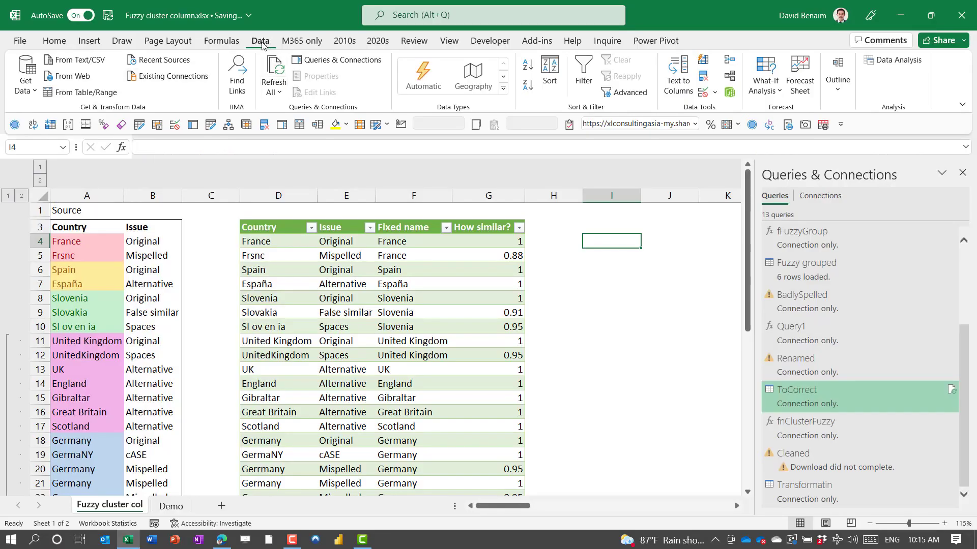
Connect Excel to Dataflows and expand Workspaces, XIconsulting Team and Test for video in the Navigator
click(26, 77)
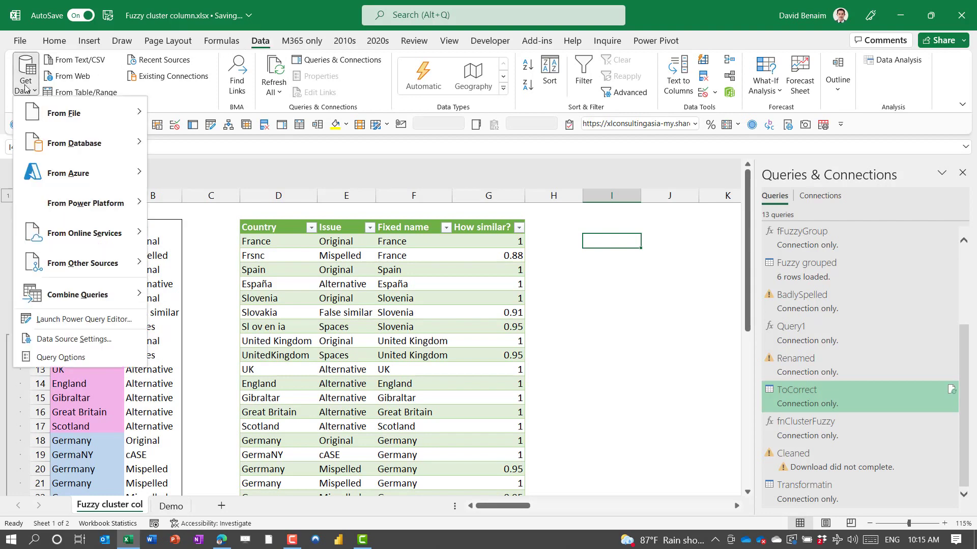
mouse_move(77, 201)
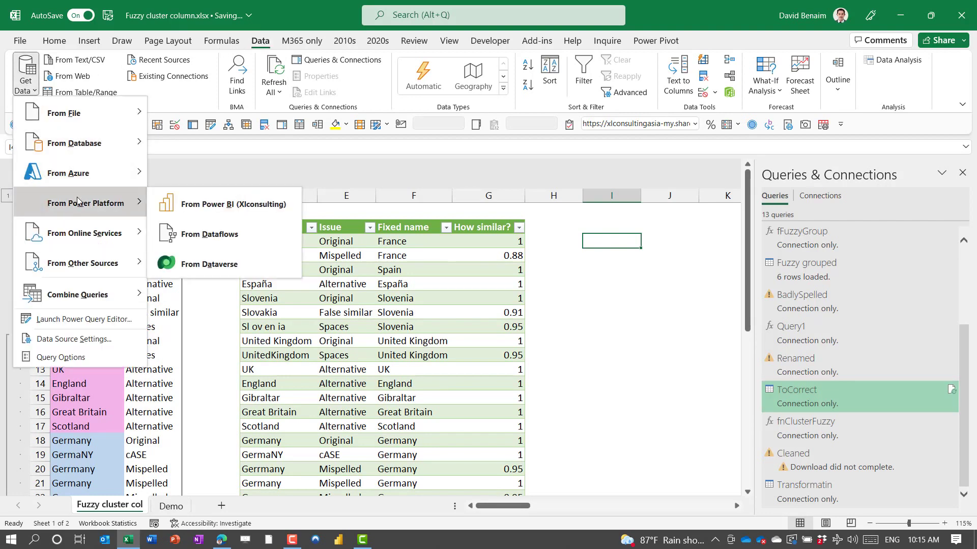
click(226, 231)
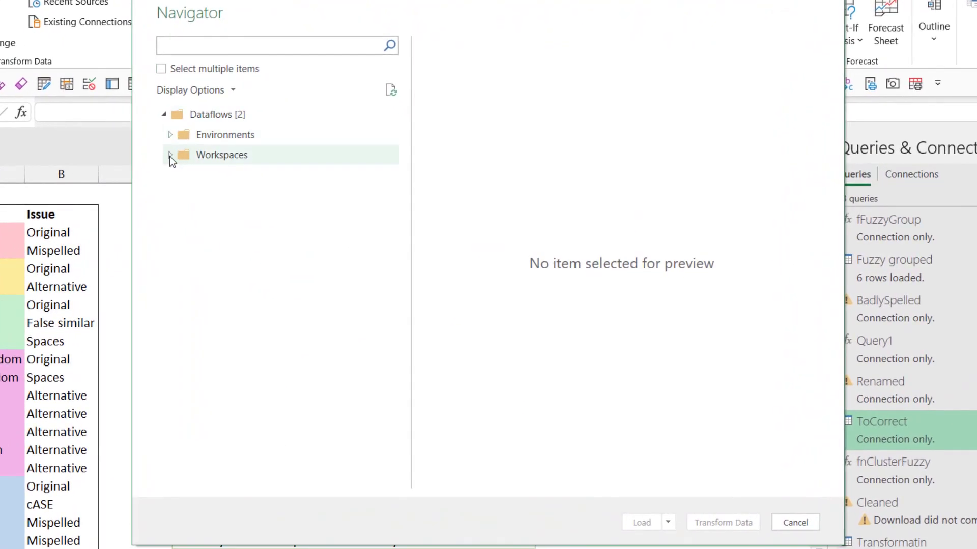
click(169, 157)
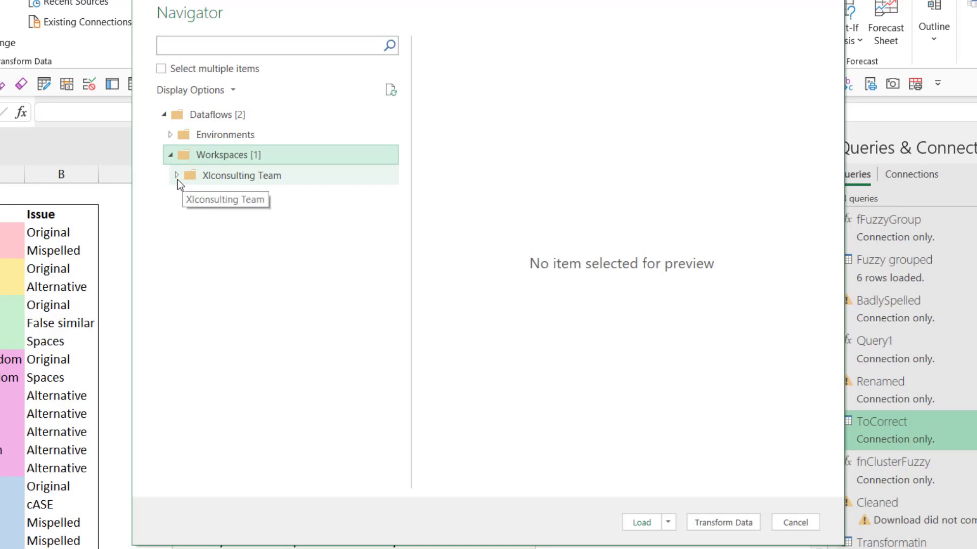
click(177, 181)
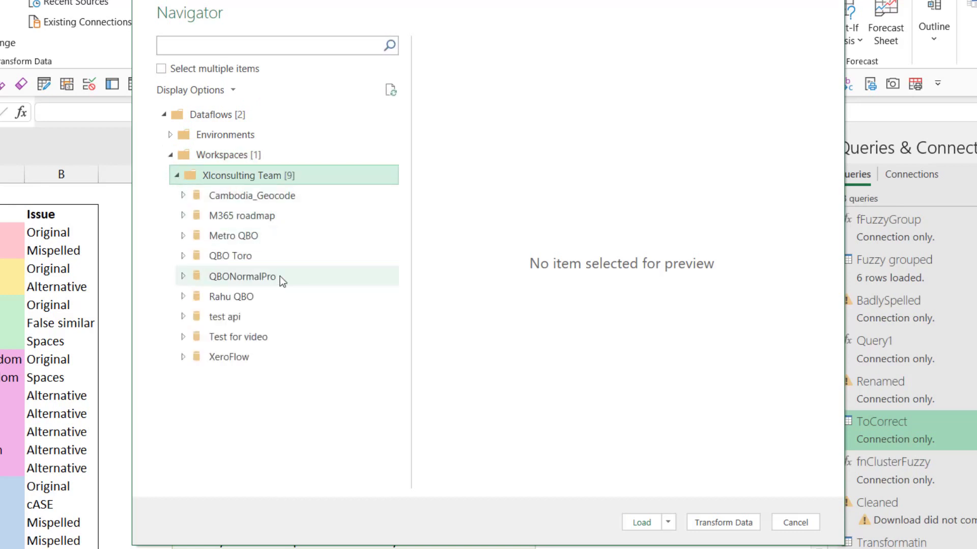
click(214, 341)
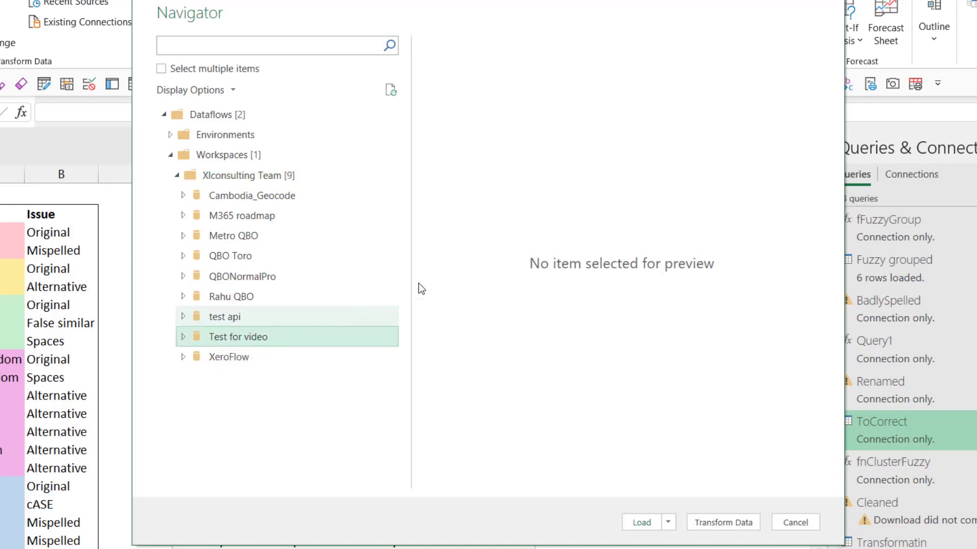
click(182, 338)
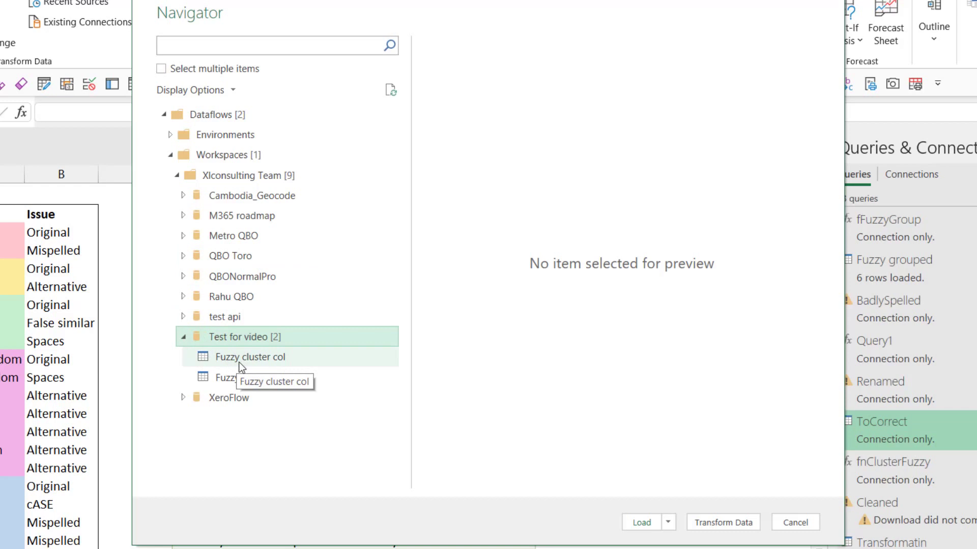